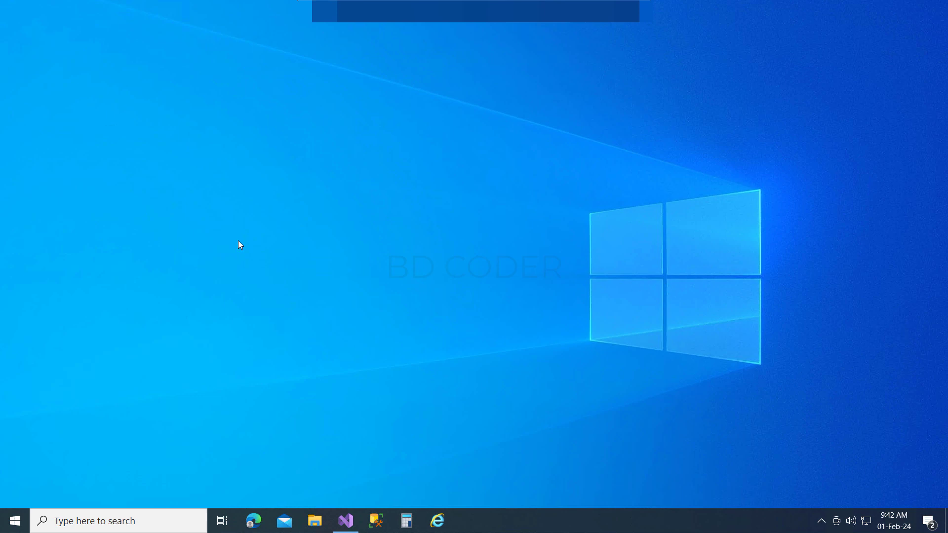
Find the settings for turning Windows features on or off and open them in a maximized window
left_click(100, 522)
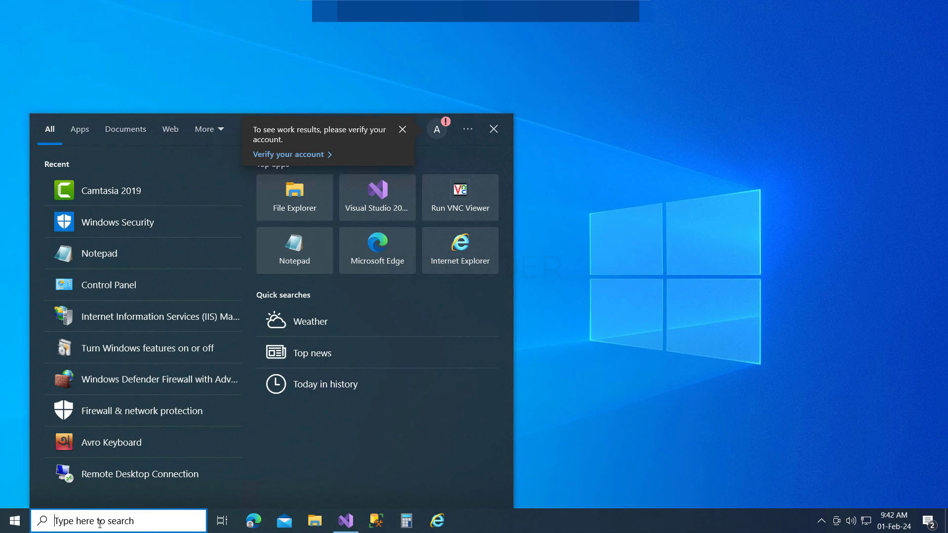
type("windows")
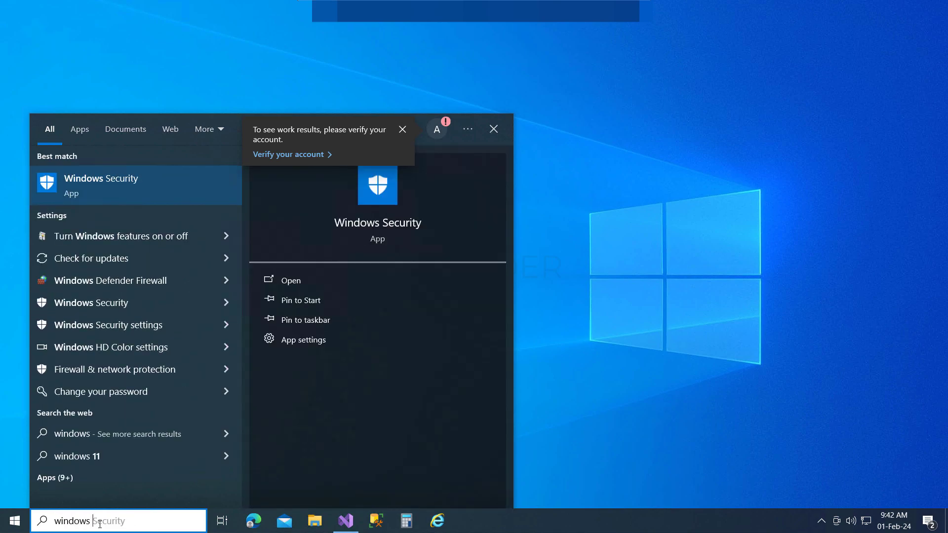
left_click(225, 236)
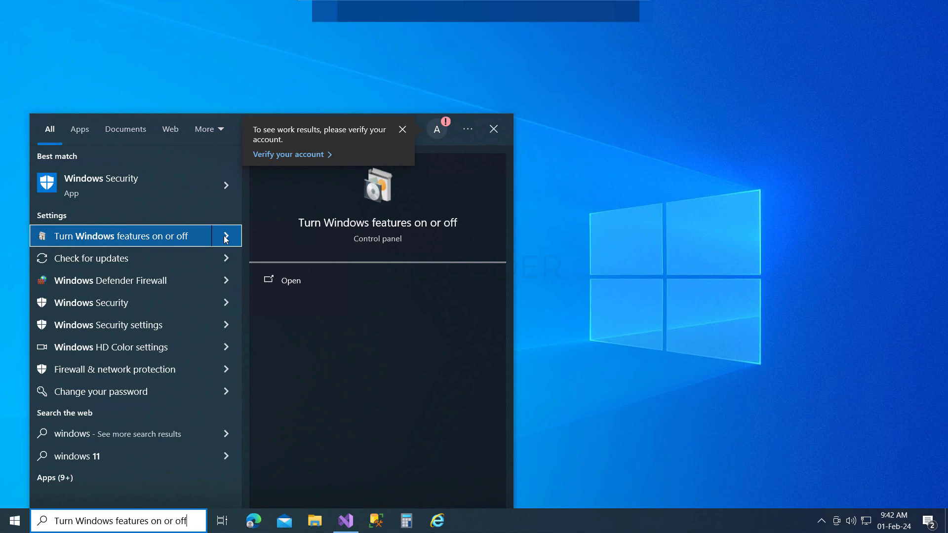
left_click(289, 281)
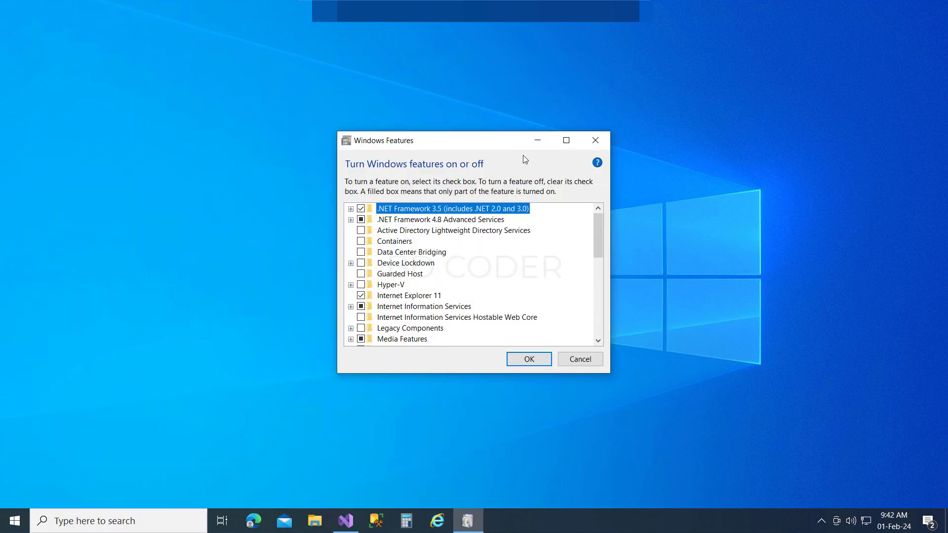
left_click(565, 142)
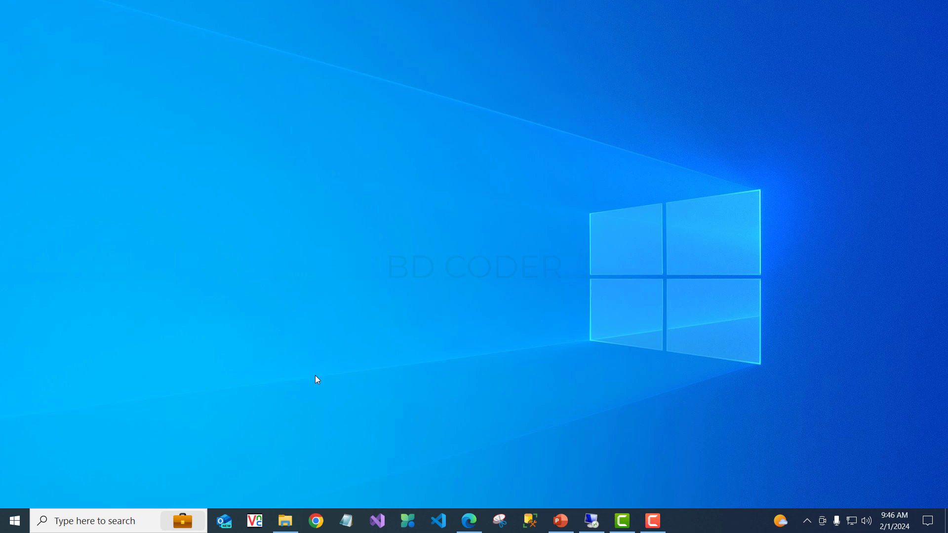
Launch SETUP.EXE from C:\SQL2022\Developer_ENU and minimize the folder window
left_click(284, 521)
left_click(57, 346)
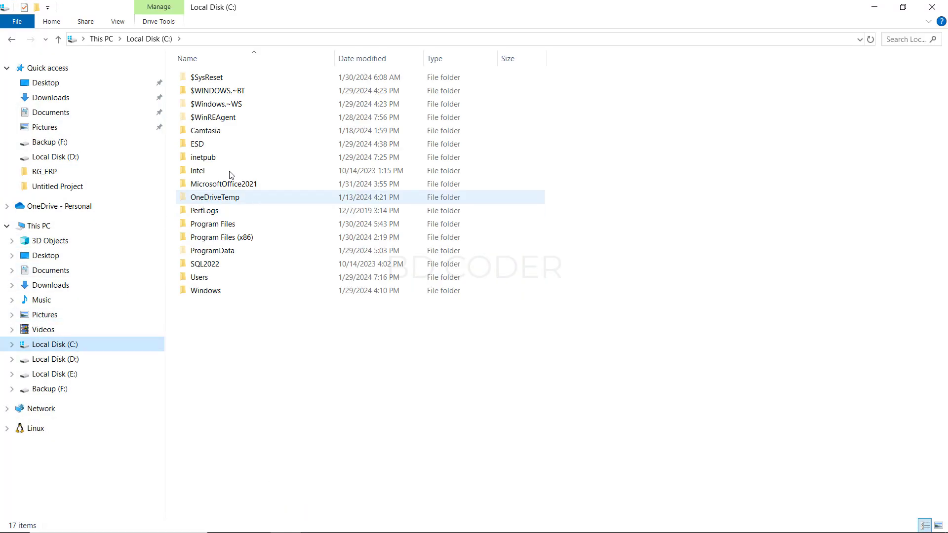
double_click(213, 267)
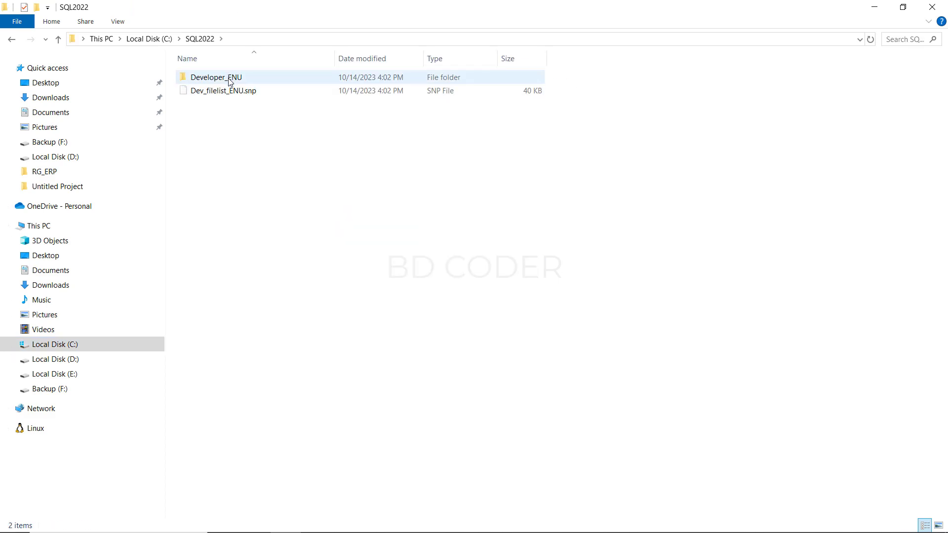
double_click(233, 81)
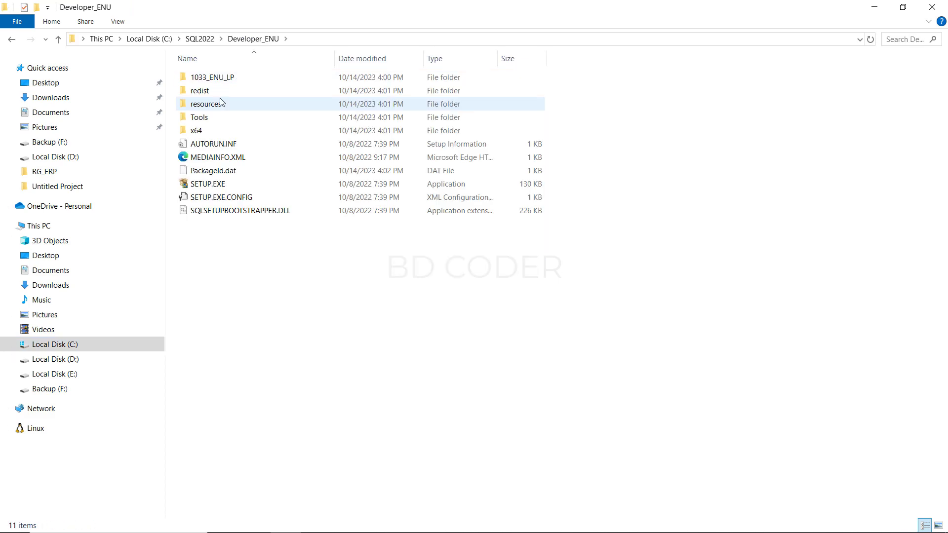
double_click(212, 185)
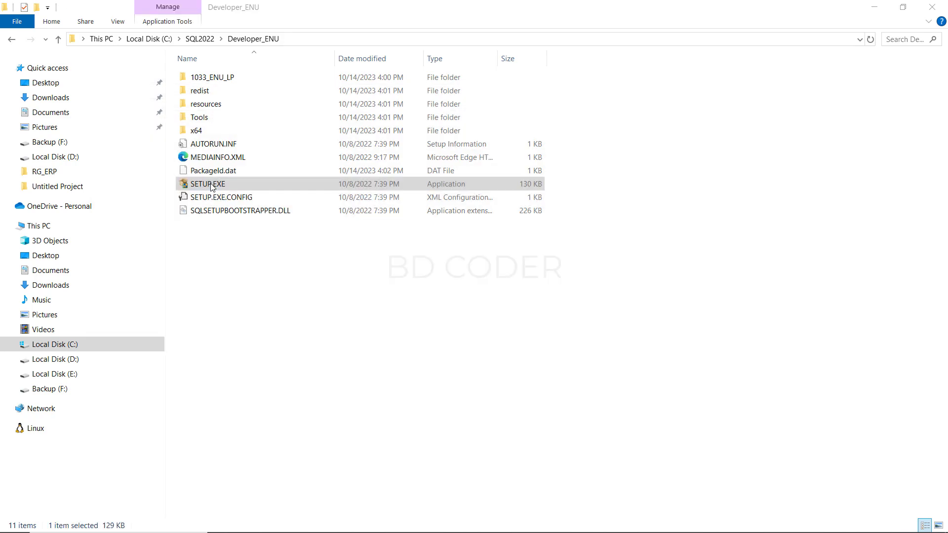
left_click(874, 7)
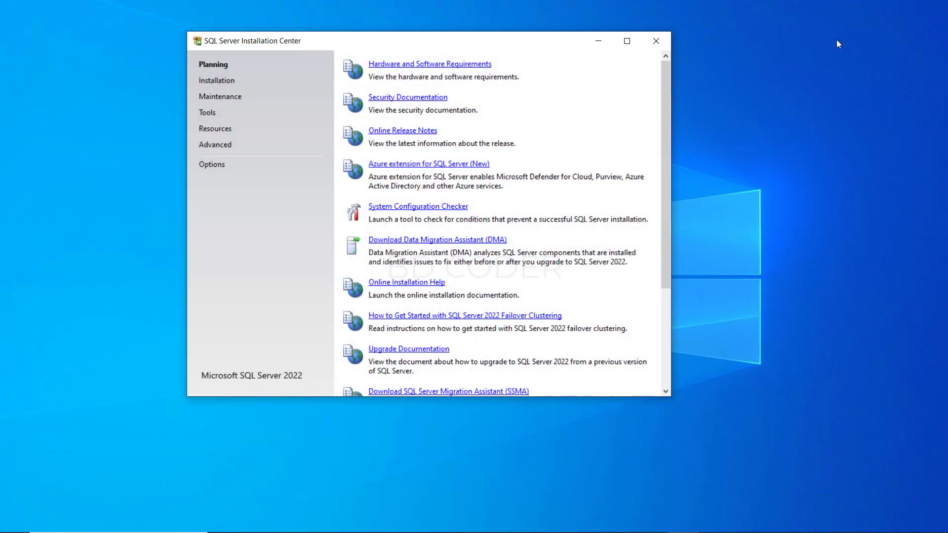
Start a new SQL Server standalone installation and advance past the update check, install rules and installation type to the edition
left_click(220, 85)
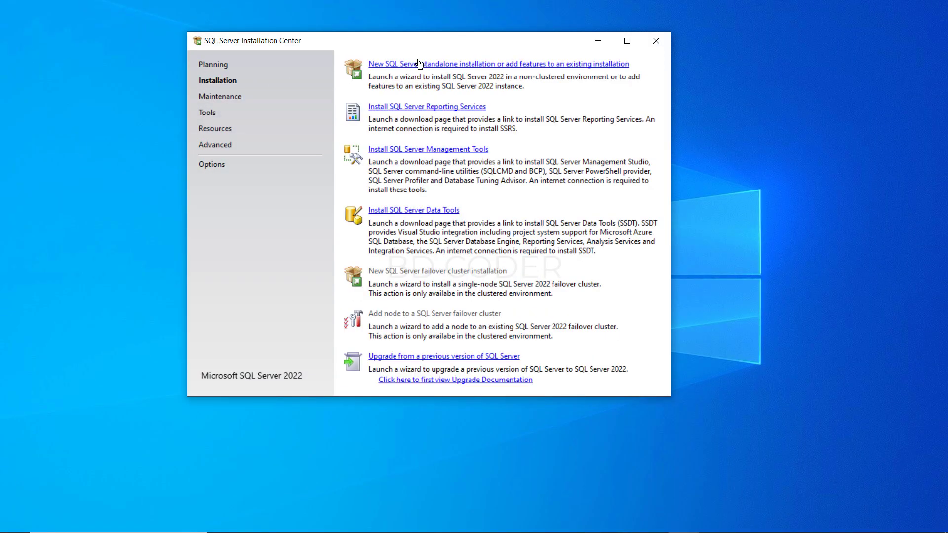
left_click(427, 64)
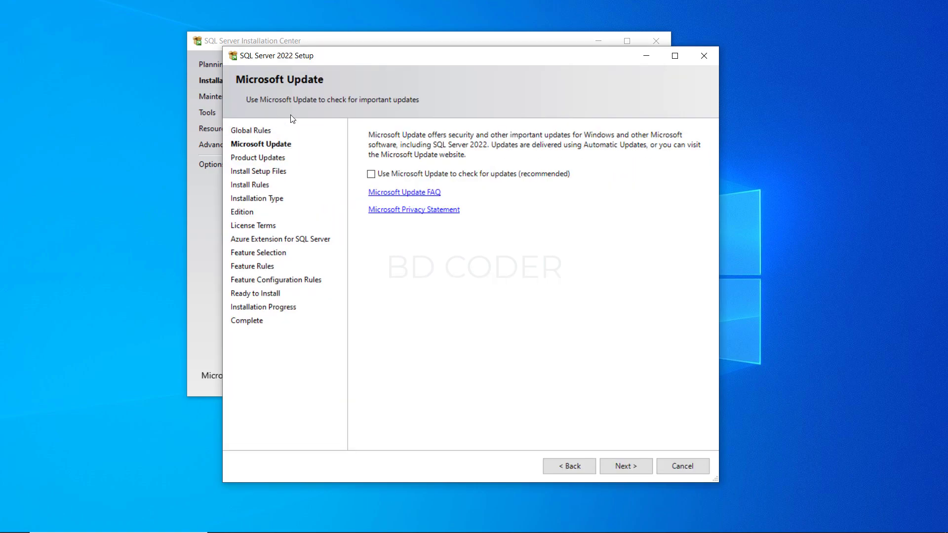
left_click(634, 465)
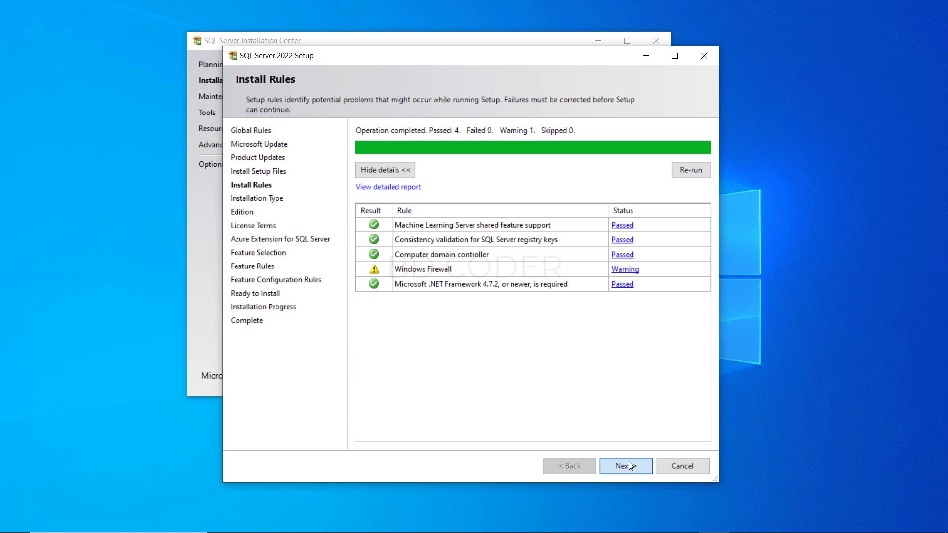
left_click(629, 462)
left_click(626, 466)
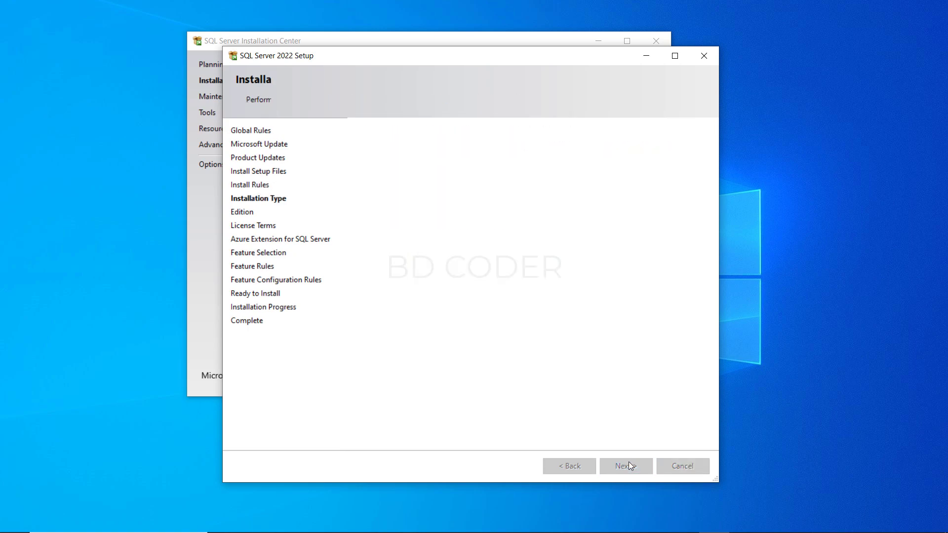
left_click(629, 464)
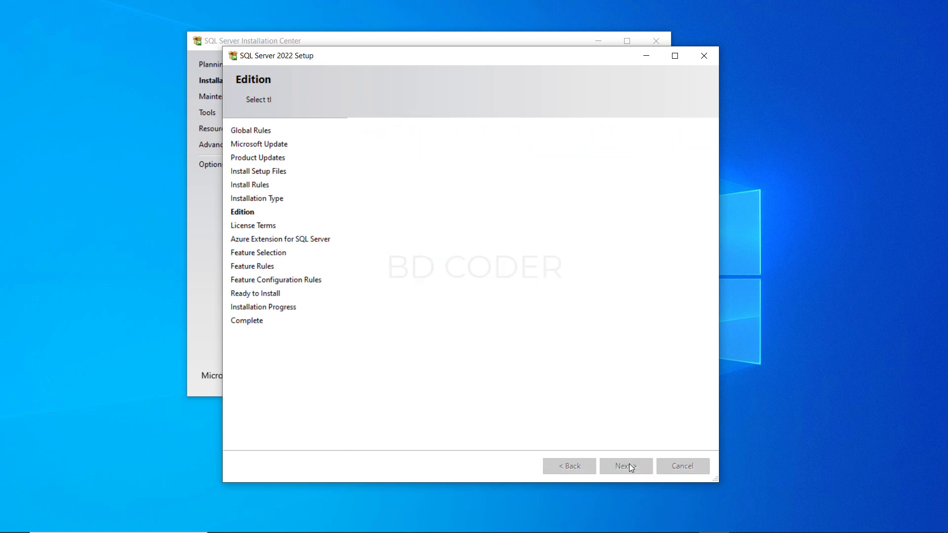
Accept the license terms and exclude the Azure Extension for SQL Server from the installation
left_click(359, 375)
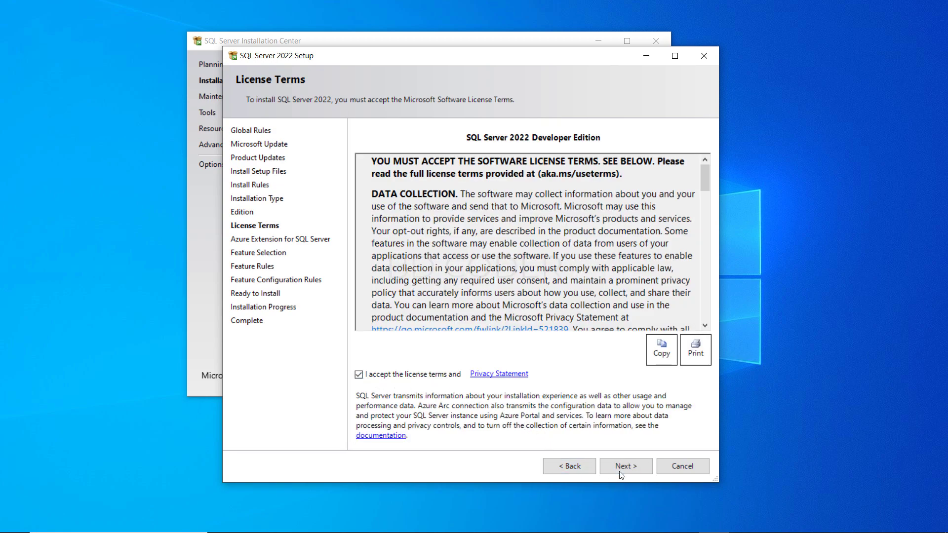
left_click(625, 469)
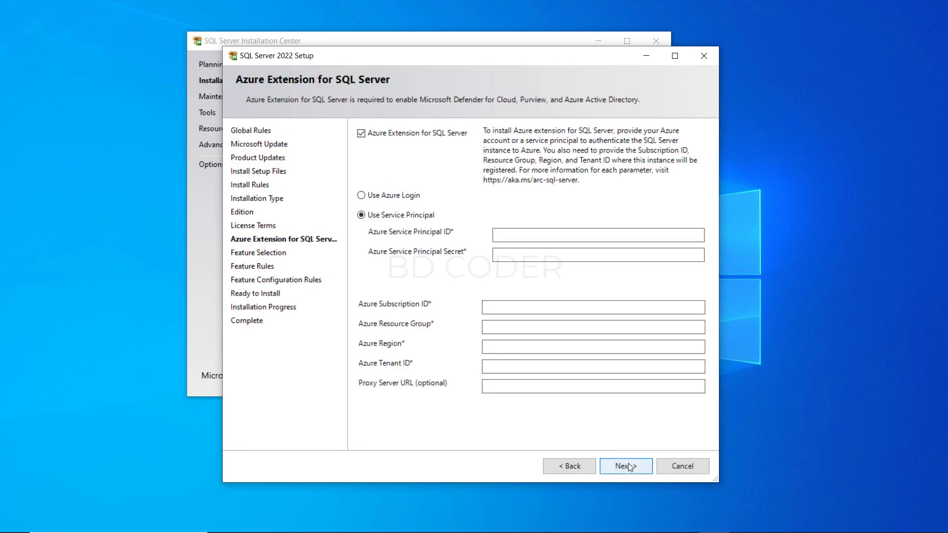
left_click(361, 133)
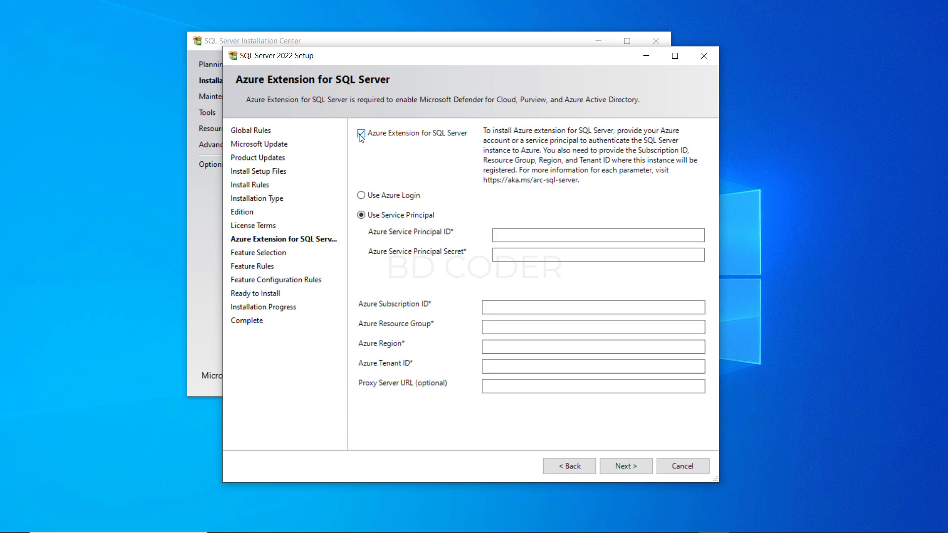
left_click(627, 466)
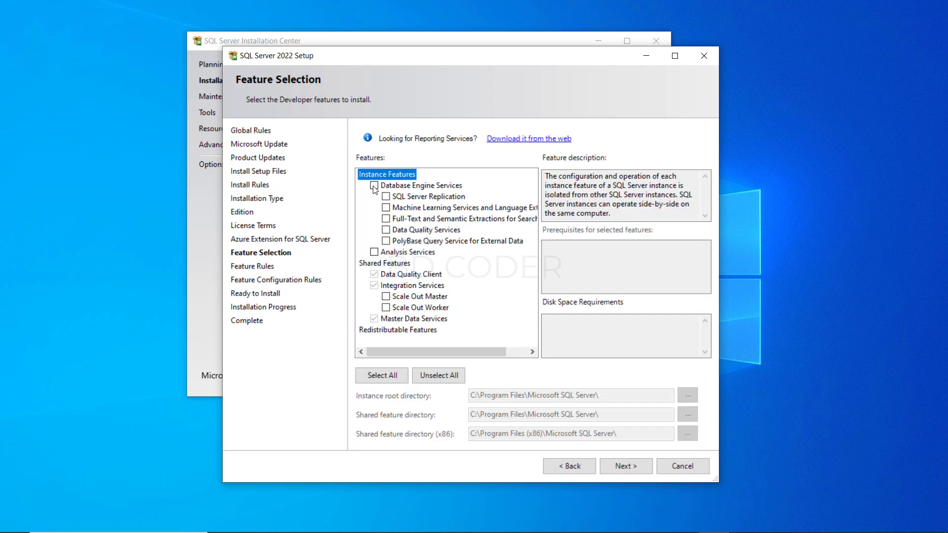
Select Database Engine Services as a feature, and cancel the setup and close the SQL Server Installation Center
left_click(373, 187)
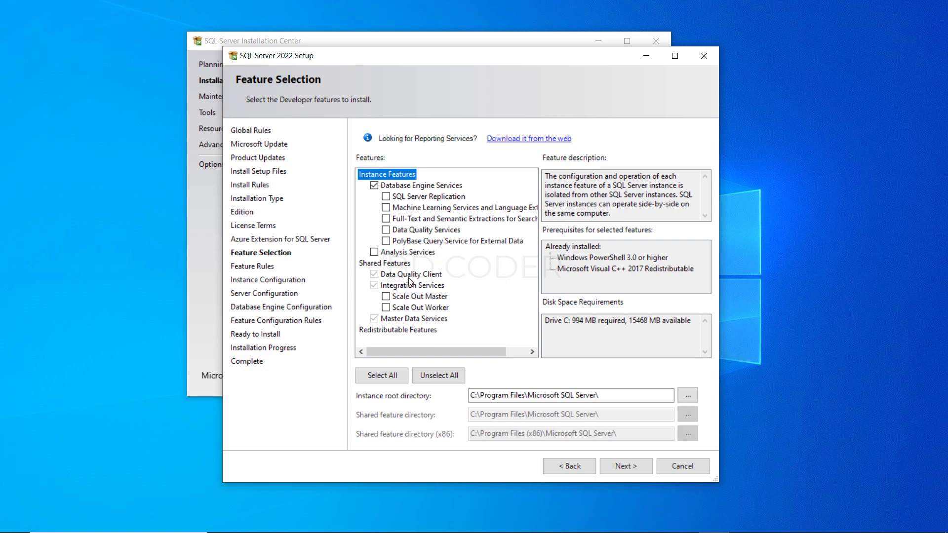
left_click(675, 467)
left_click(515, 318)
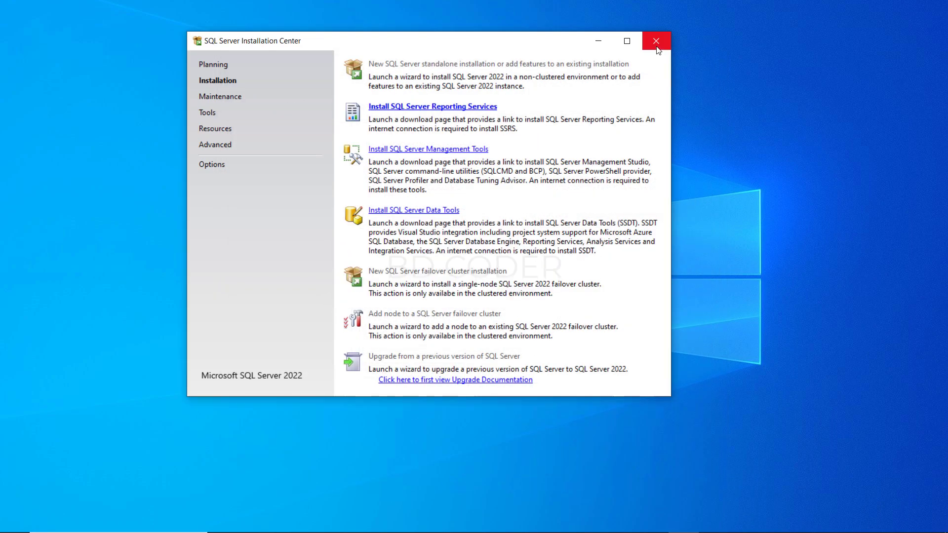
left_click(656, 46)
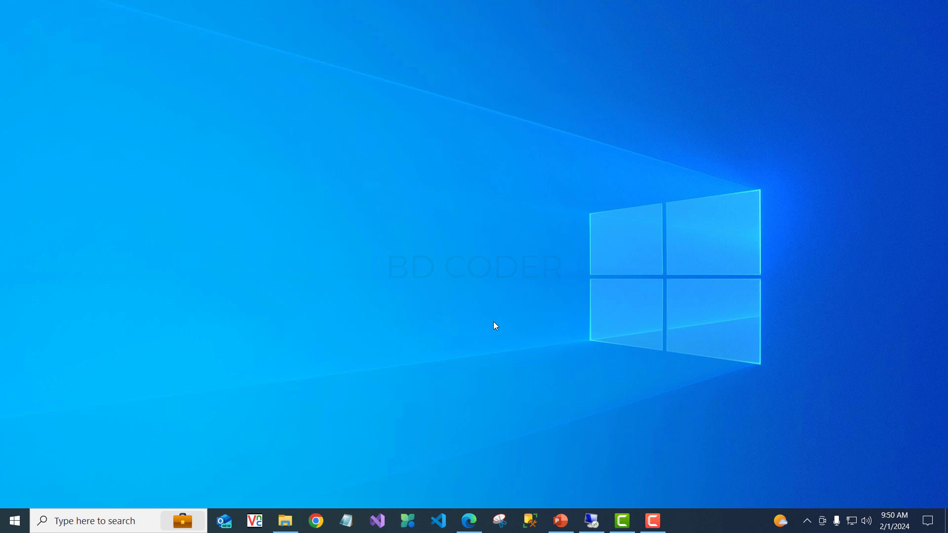
Switch to Visual Studio 2022 without loading code and open its installer through Get Tools and Features
left_click(381, 525)
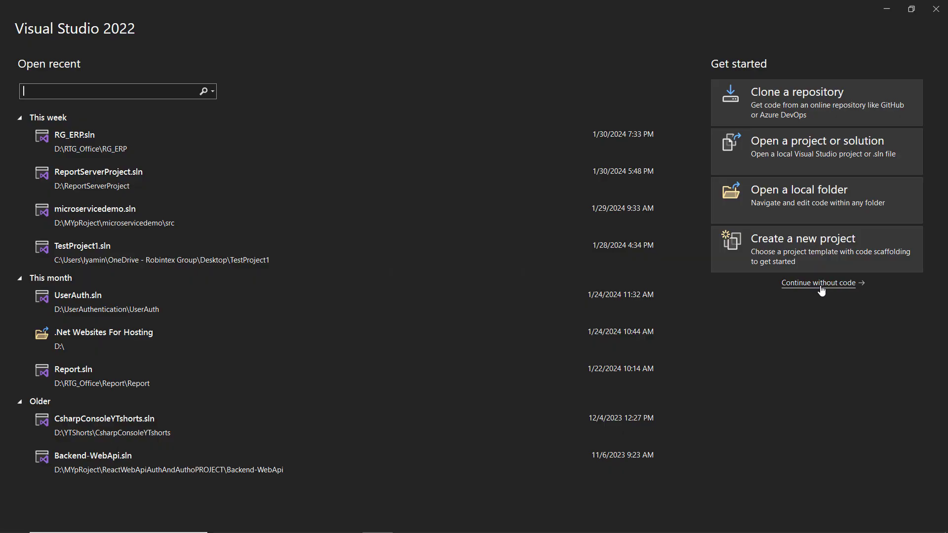
left_click(821, 287)
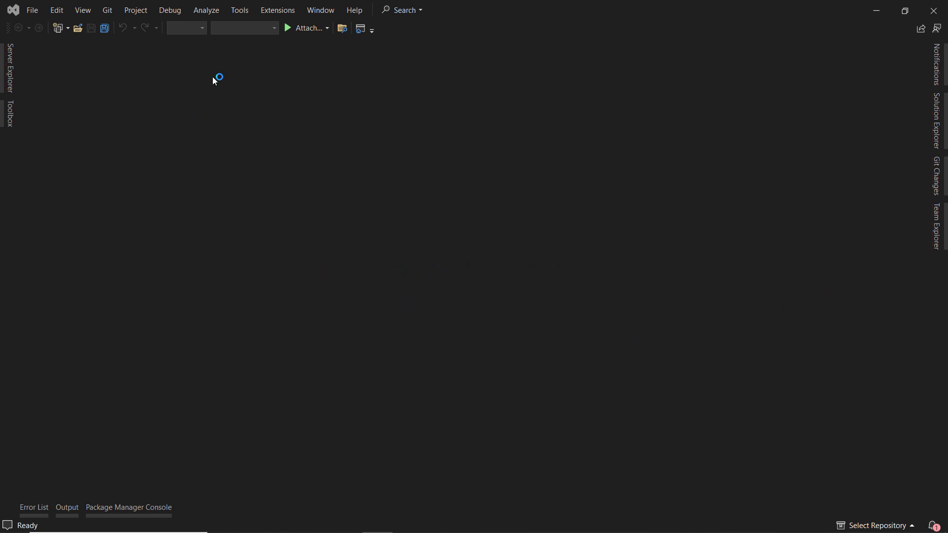
left_click(238, 11)
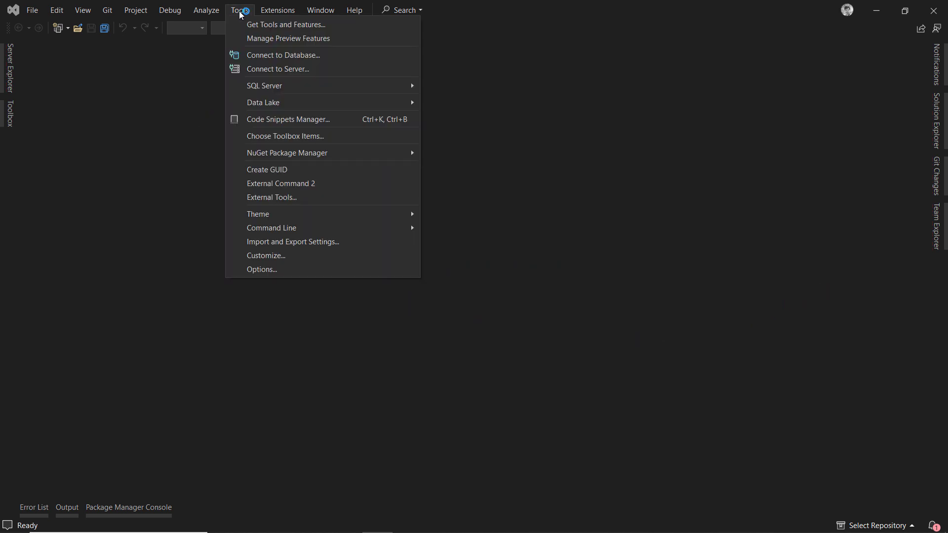
left_click(236, 11)
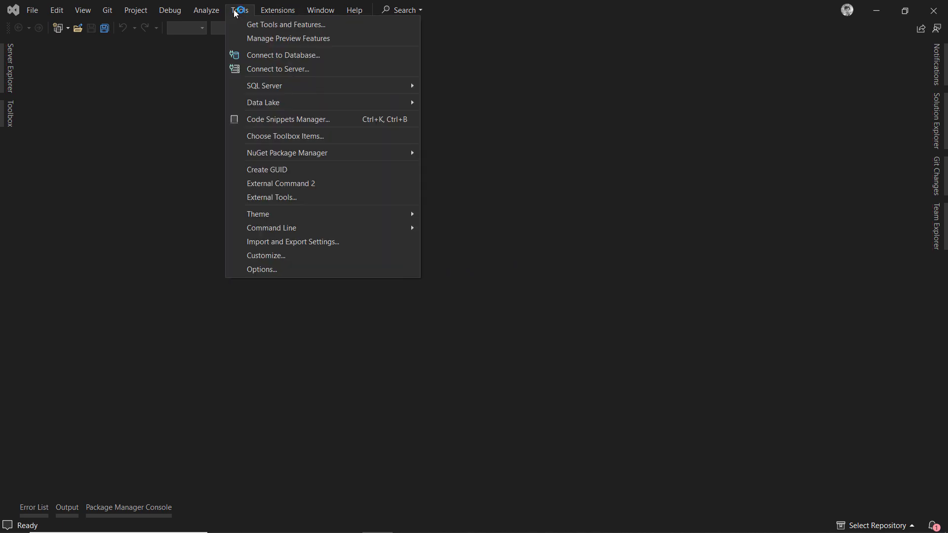
left_click(284, 25)
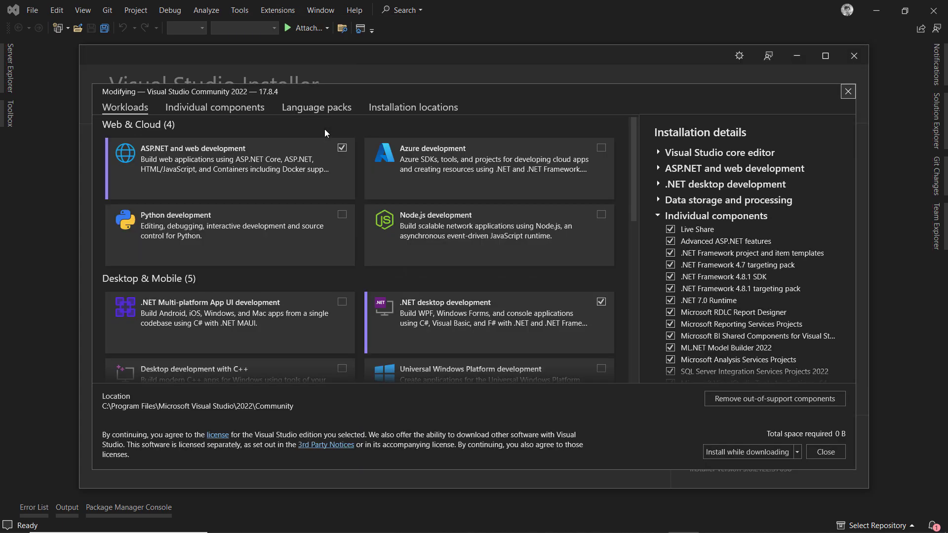
Examine the Data storage and processing workload and its optional components, and close the installer and Visual Studio
scroll(278, 220, "down", 3)
scroll(278, 220, "down", 5)
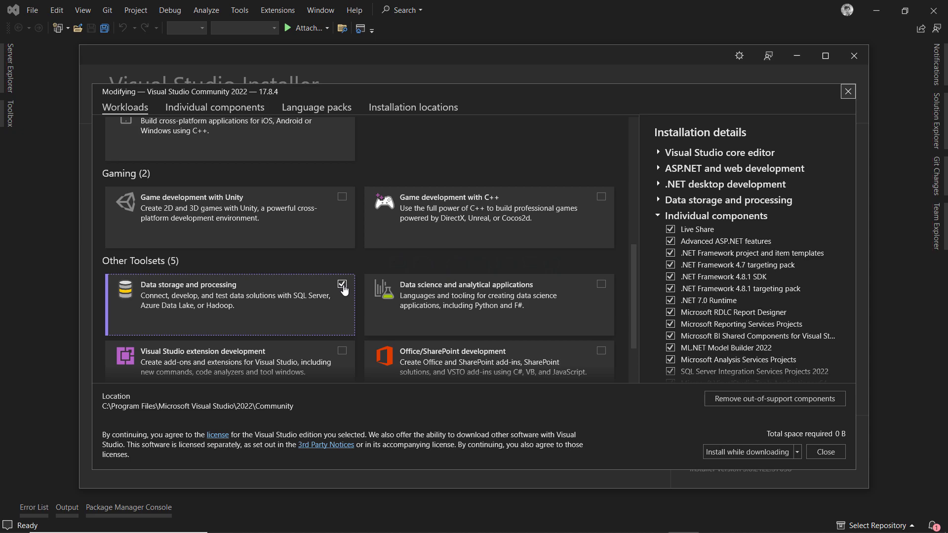
left_click(660, 200)
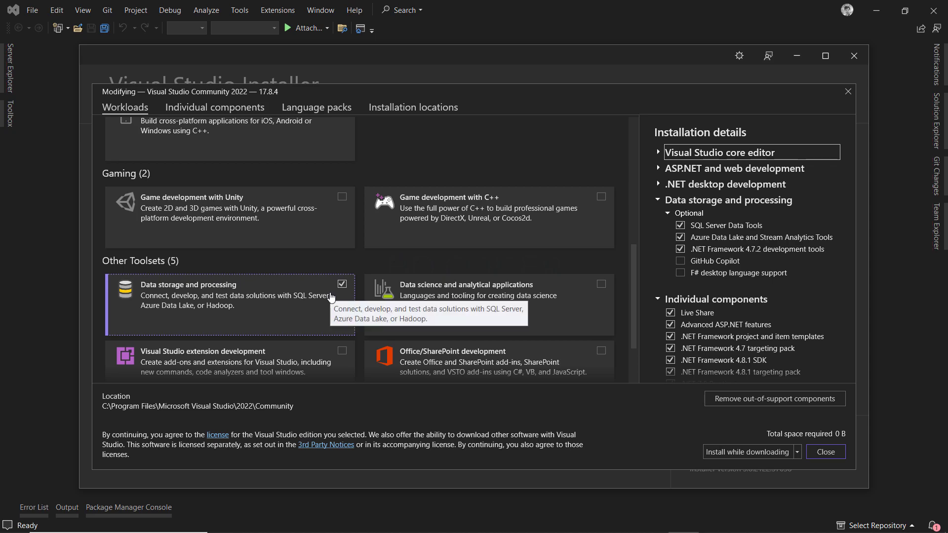
left_click(854, 57)
left_click(921, 14)
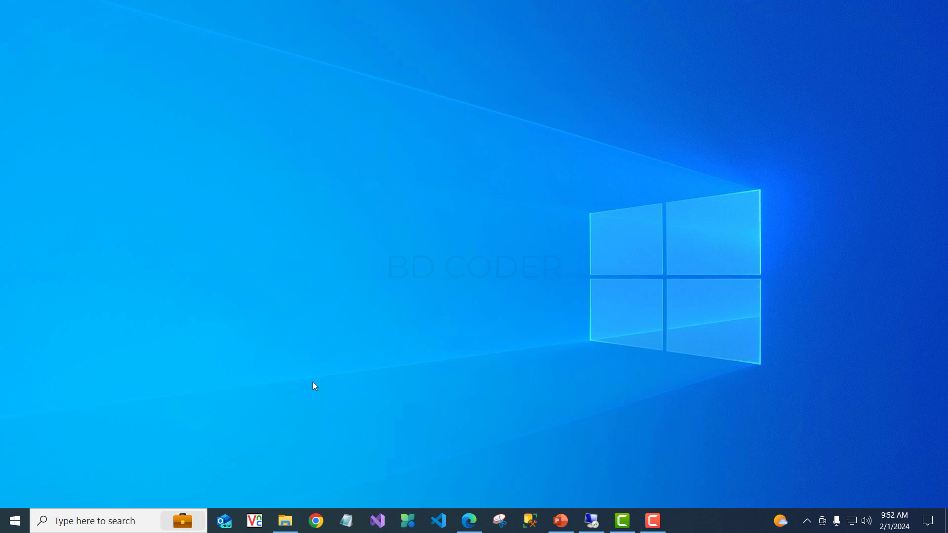
Relaunch SETUP.EXE from the Developer_ENU folder and open the SQL Server Data Tools download page offered for installation
left_click(287, 520)
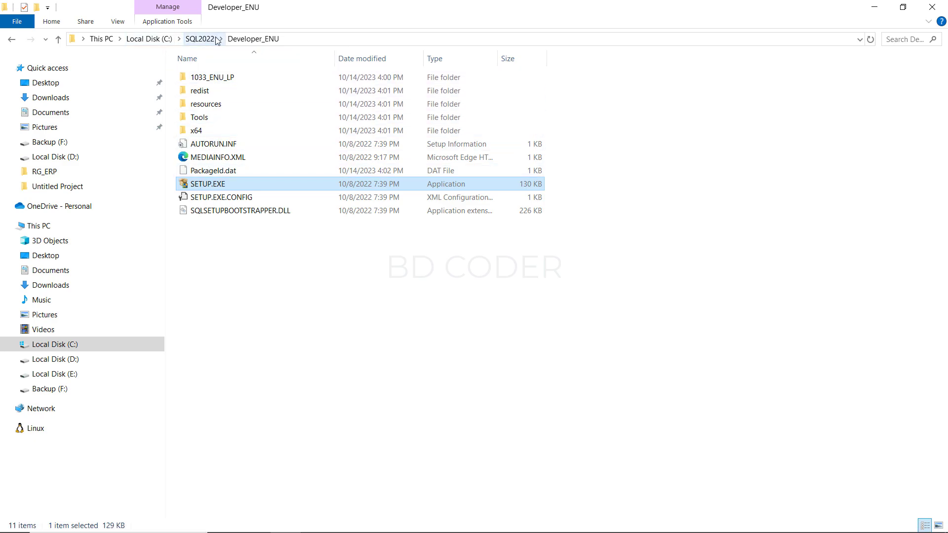
double_click(208, 185)
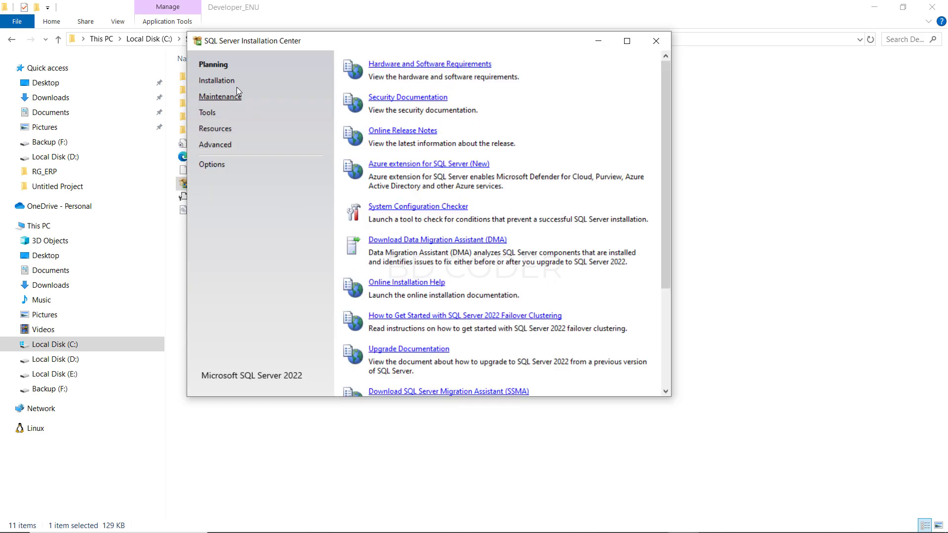
left_click(218, 82)
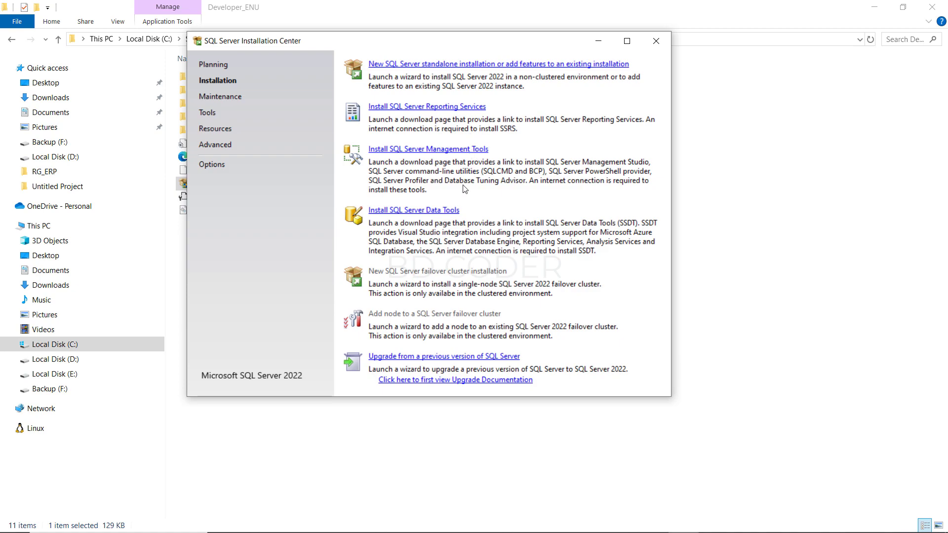
left_click(416, 213)
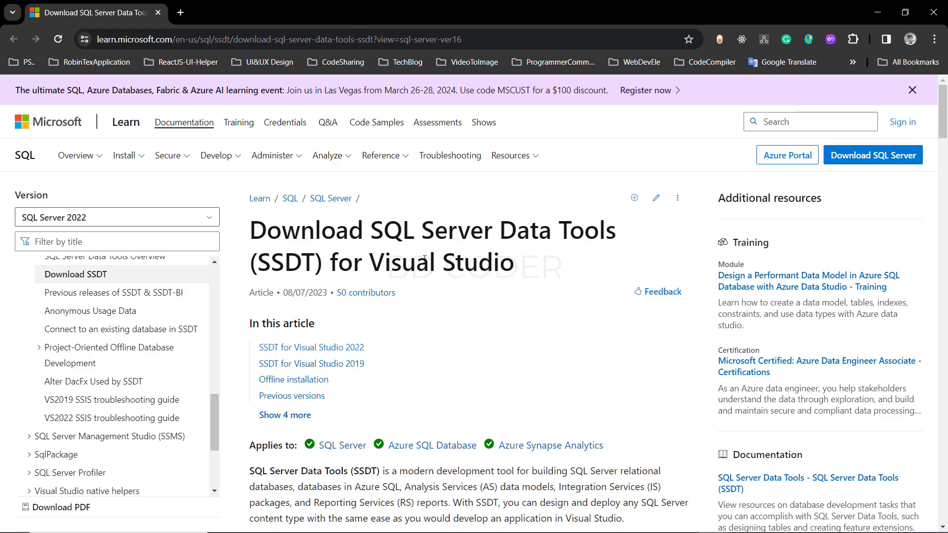
scroll(460, 259, "down", 2)
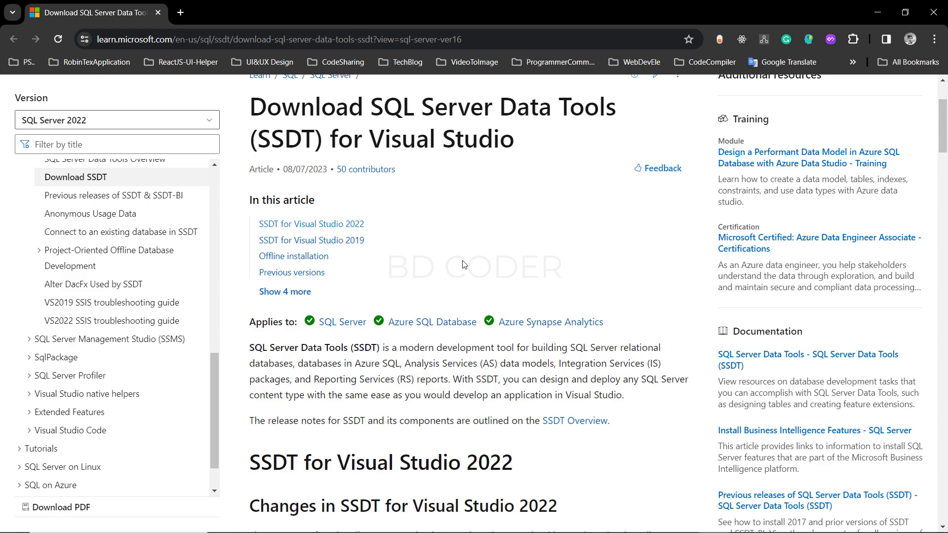
Examine the SSDT for Visual Studio 2022 installation instructions, including the required workload and the Analysis, Integration and Reporting Services extension links
scroll(463, 265, "down", 2)
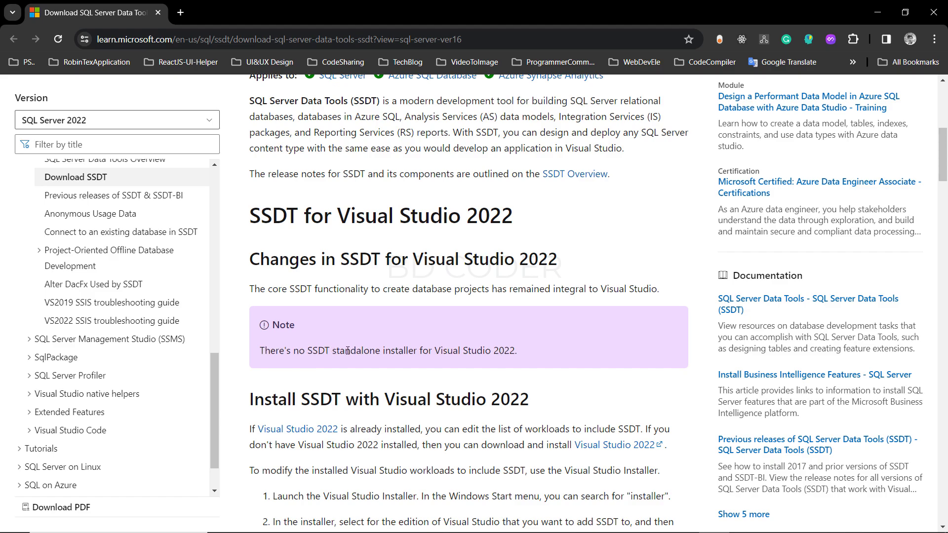
scroll(347, 350, "down", 15)
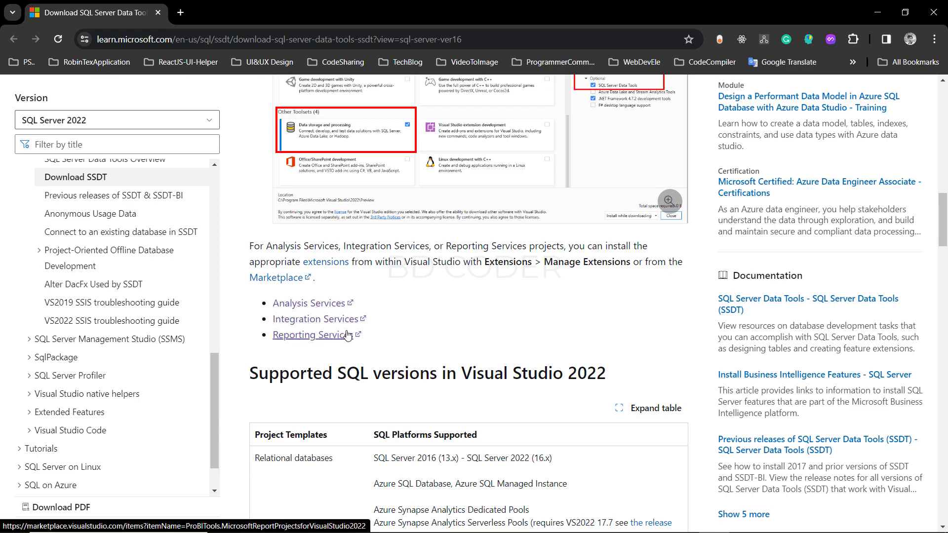
scroll(507, 293, "up", 8)
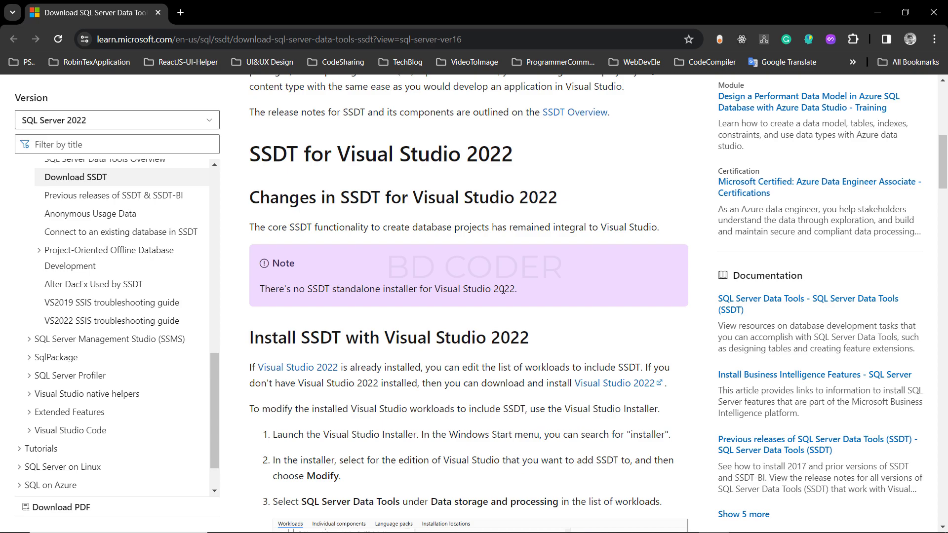
scroll(503, 289, "down", 5)
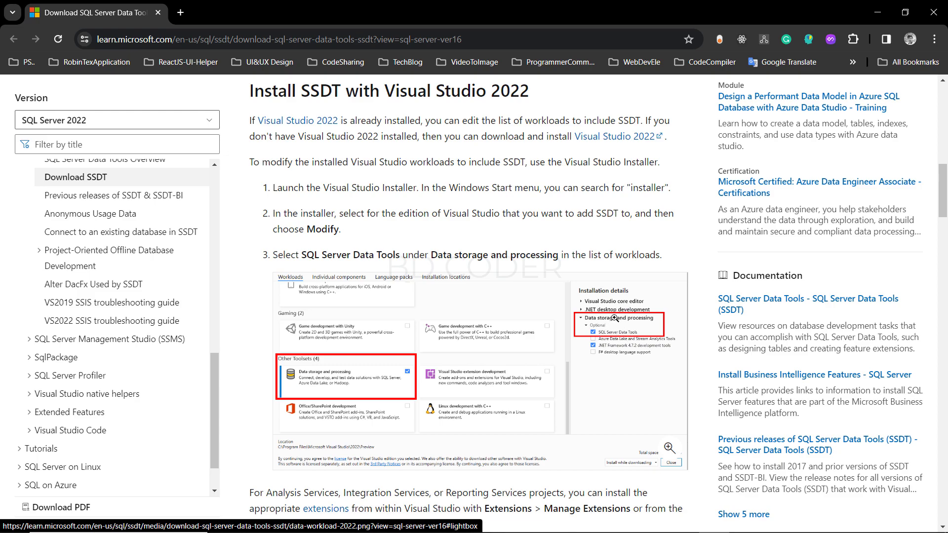
scroll(367, 299, "up", 4)
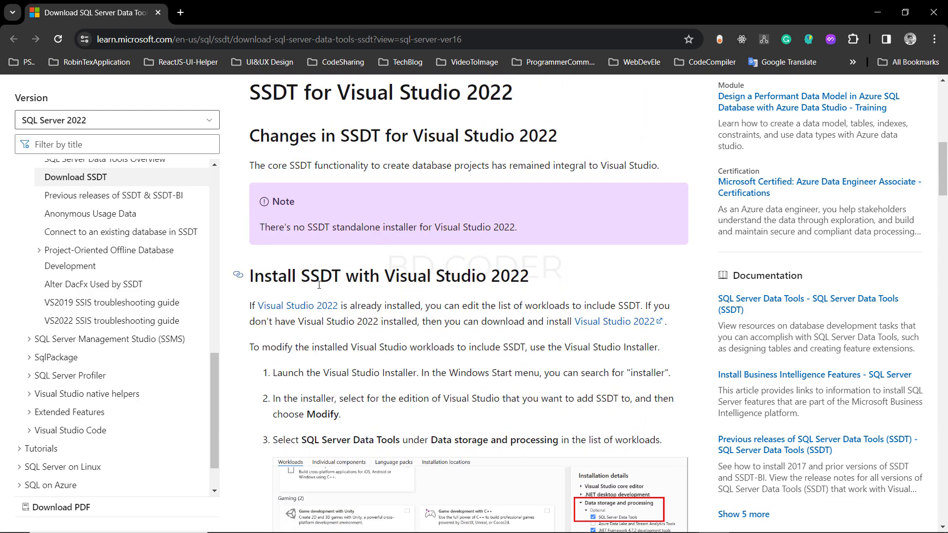
scroll(481, 323, "up", 1)
scroll(482, 317, "down", 5)
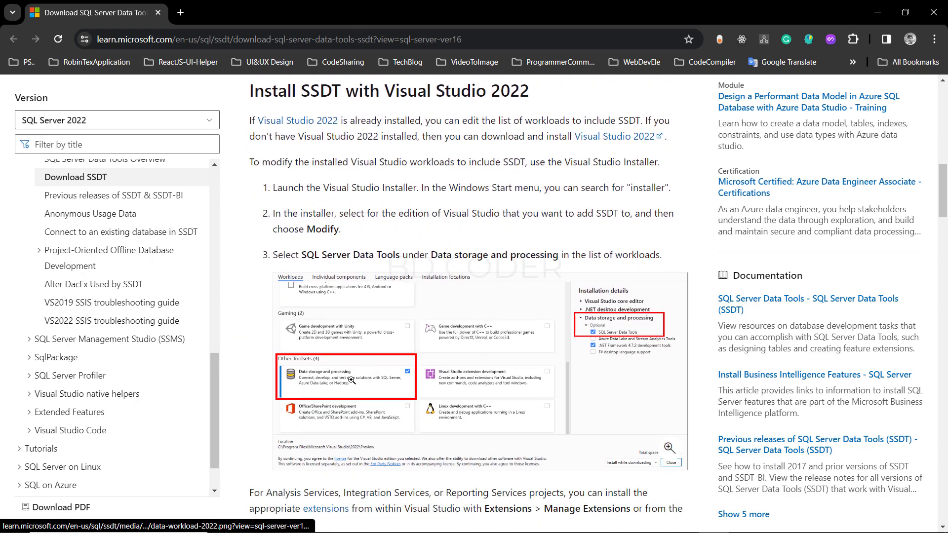
scroll(397, 323, "down", 3)
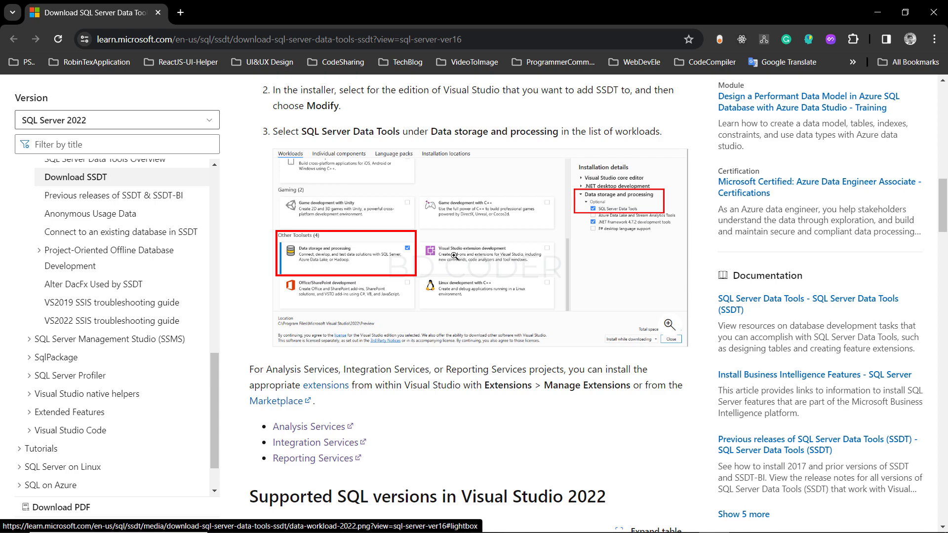
scroll(454, 255, "down", 1)
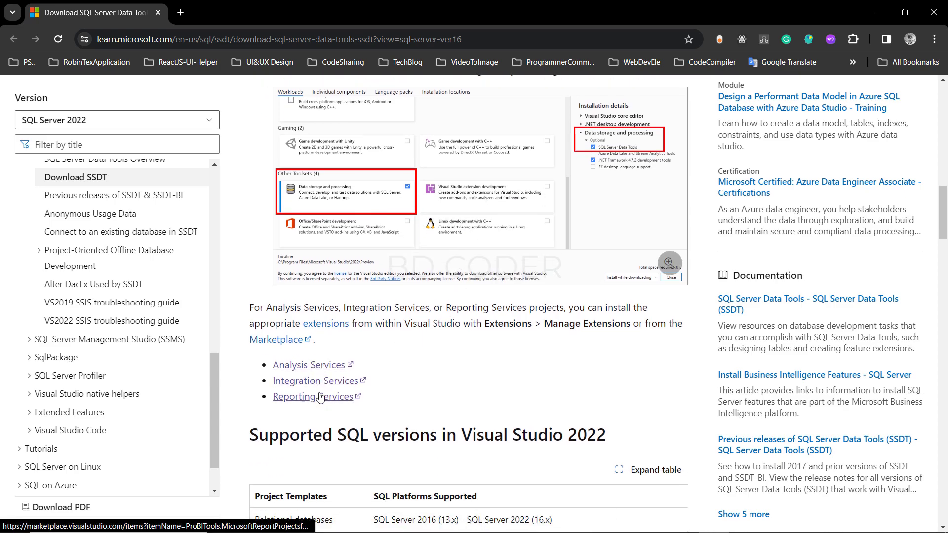
scroll(413, 359, "up", 1)
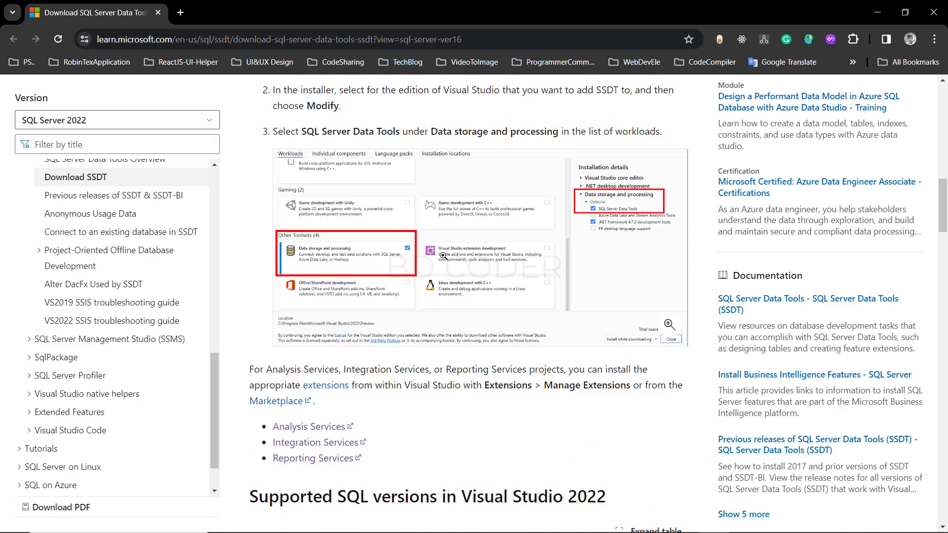
Open the Analysis Services, Integration Services and Reporting Services marketplace pages in separate browser tabs and view each one
middle_click(310, 428)
middle_click(311, 444)
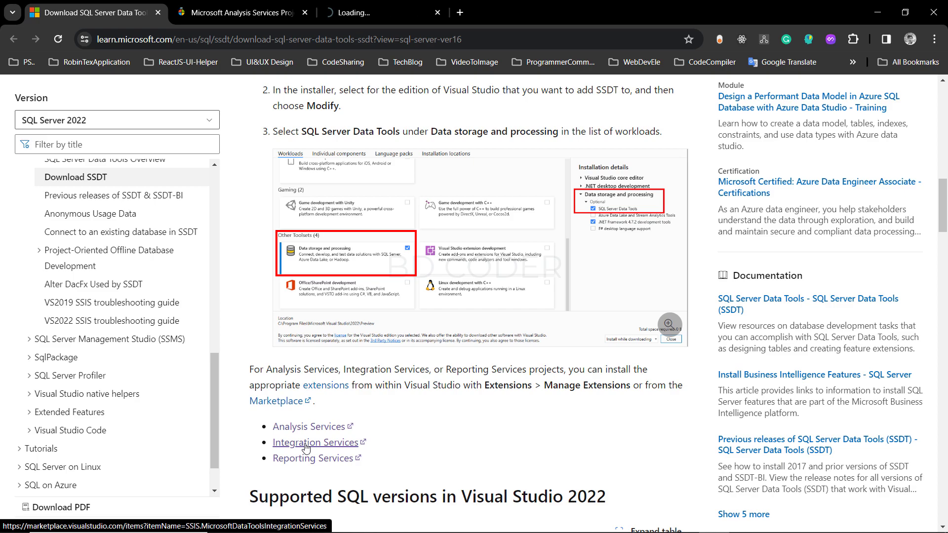
middle_click(311, 460)
left_click(237, 13)
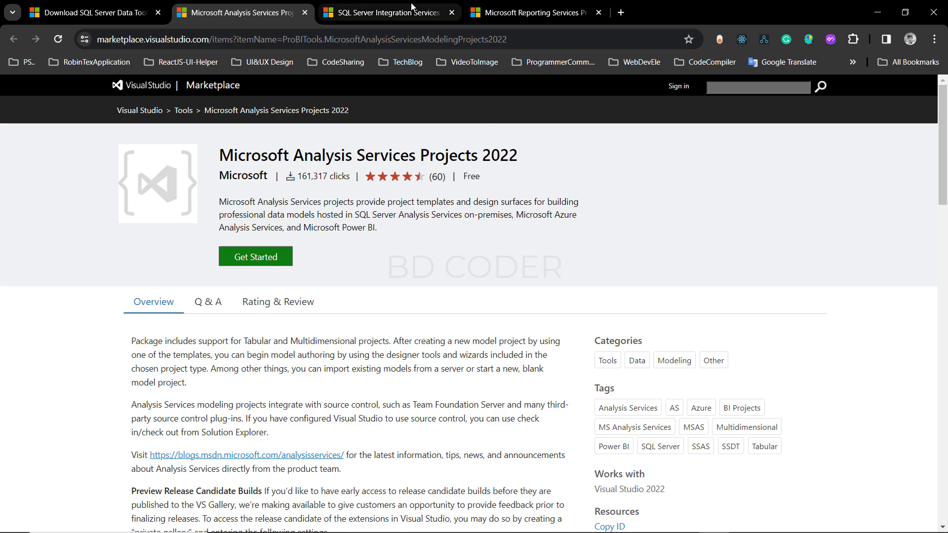
left_click(423, 14)
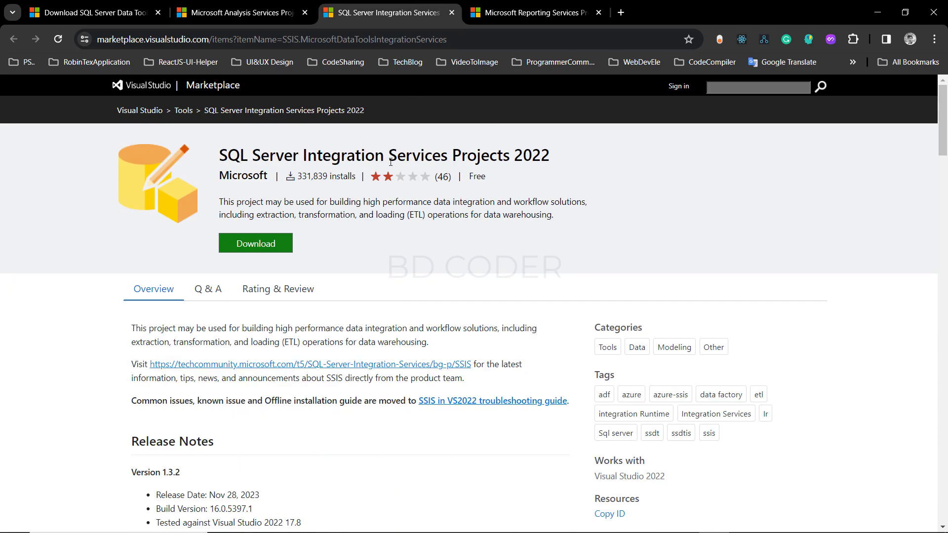
left_click(519, 14)
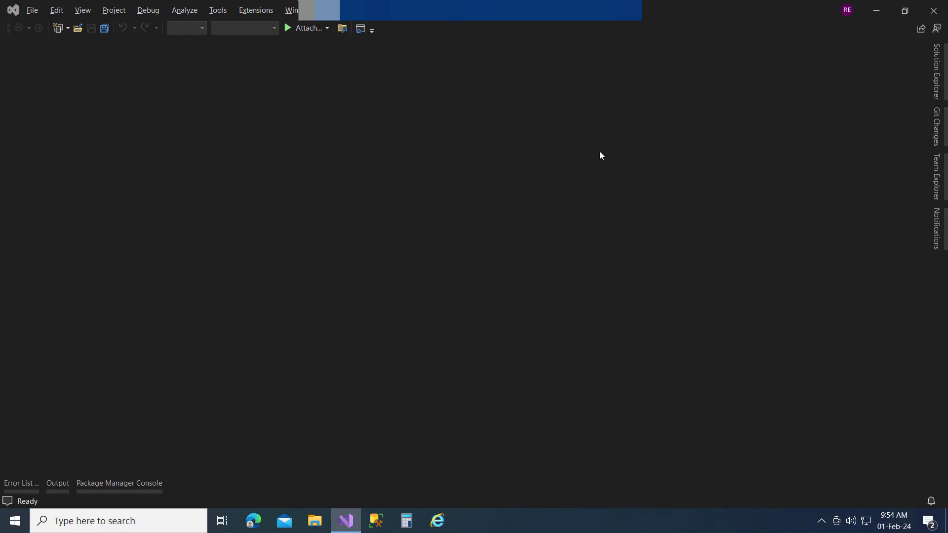
Switch to Visual Studio 2022, open Manage Extensions and review the installed extensions
left_click(250, 10)
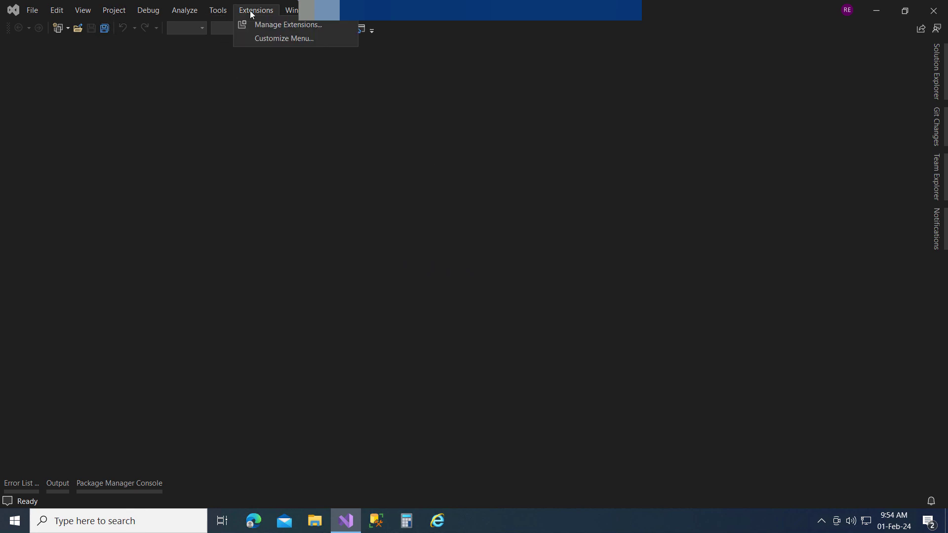
left_click(289, 24)
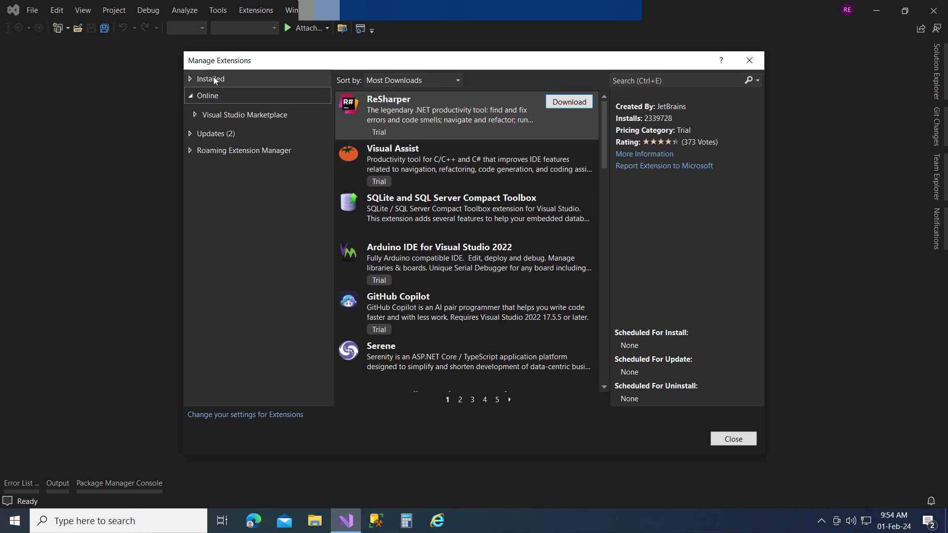
left_click(214, 79)
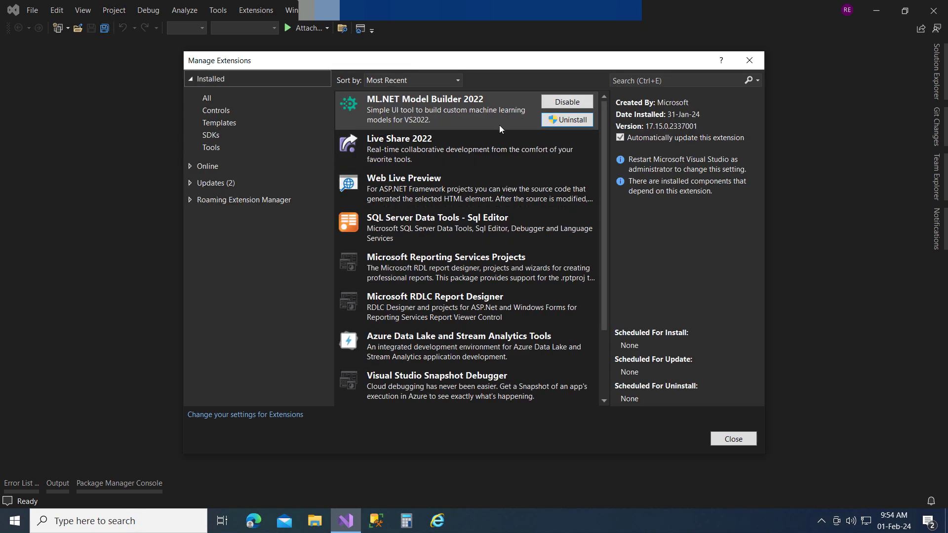
scroll(489, 277, "down", 2)
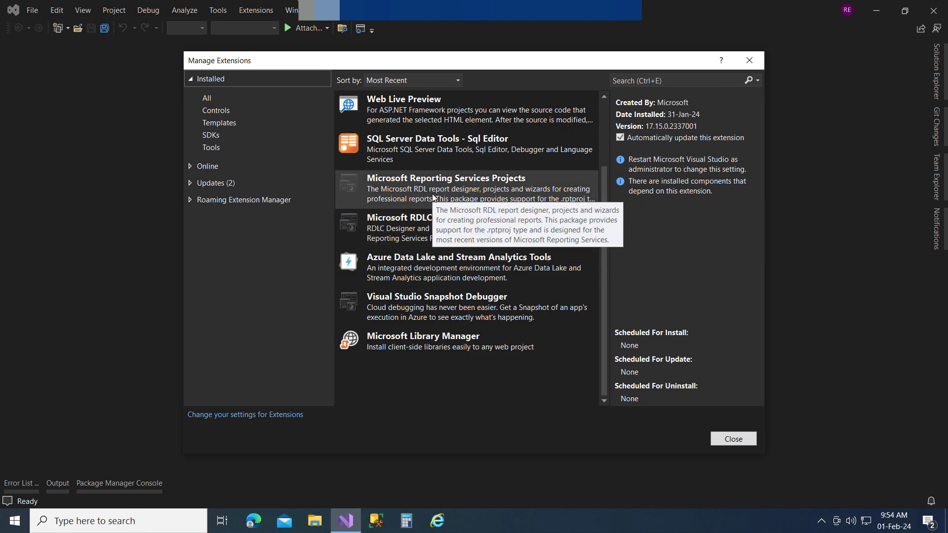
Search the online extensions for Microsoft Analysis Services Projects 2022, and start and cancel its download
left_click(206, 166)
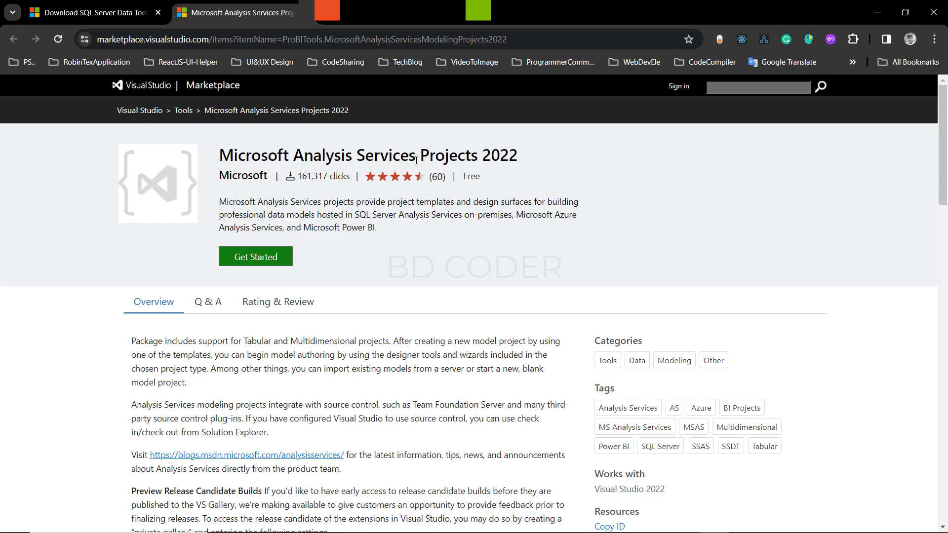
left_click_drag(219, 155, 523, 150)
key("ctrl+c")
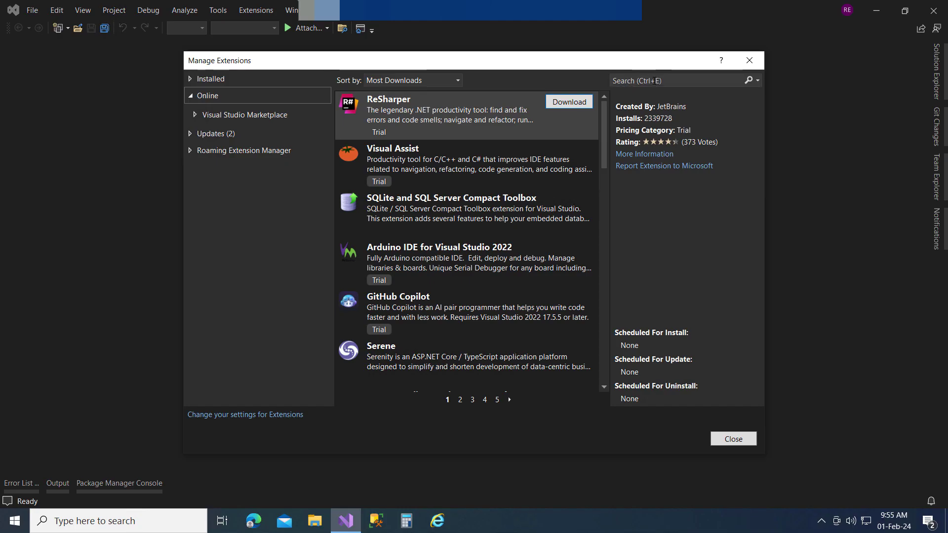
left_click(653, 81)
key("ctrl+v")
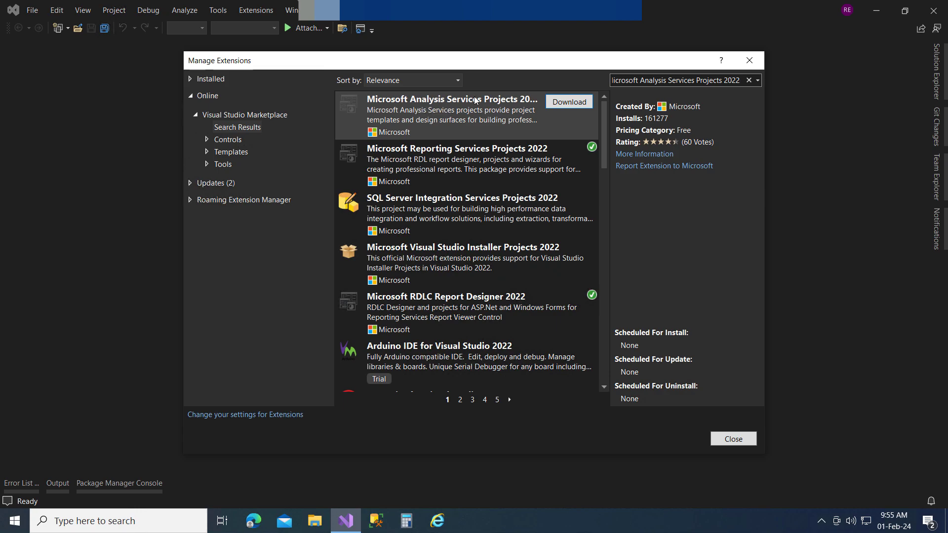
left_click(569, 102)
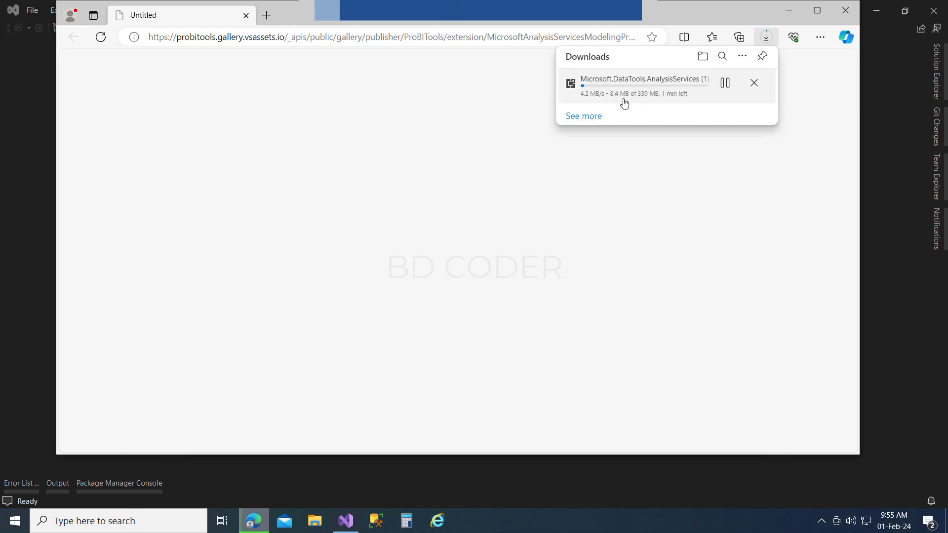
left_click(755, 84)
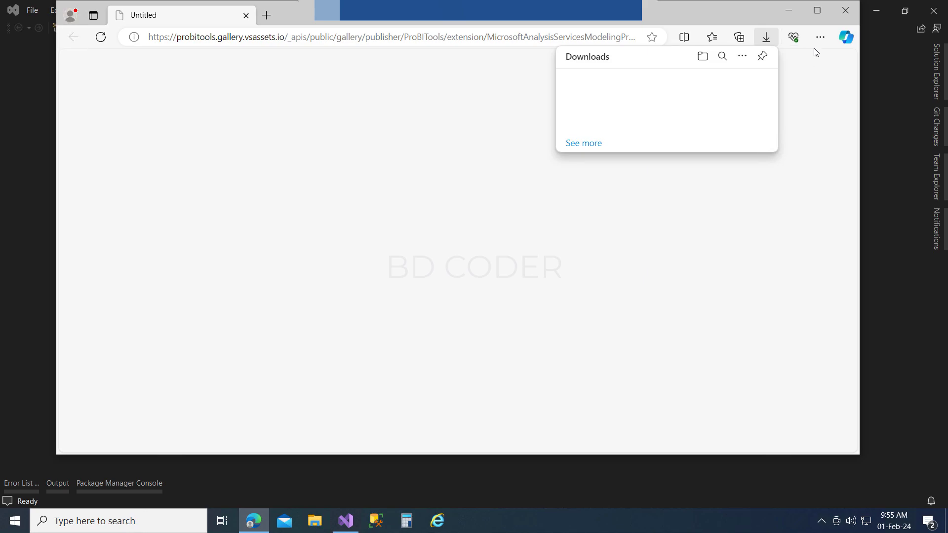
left_click(845, 11)
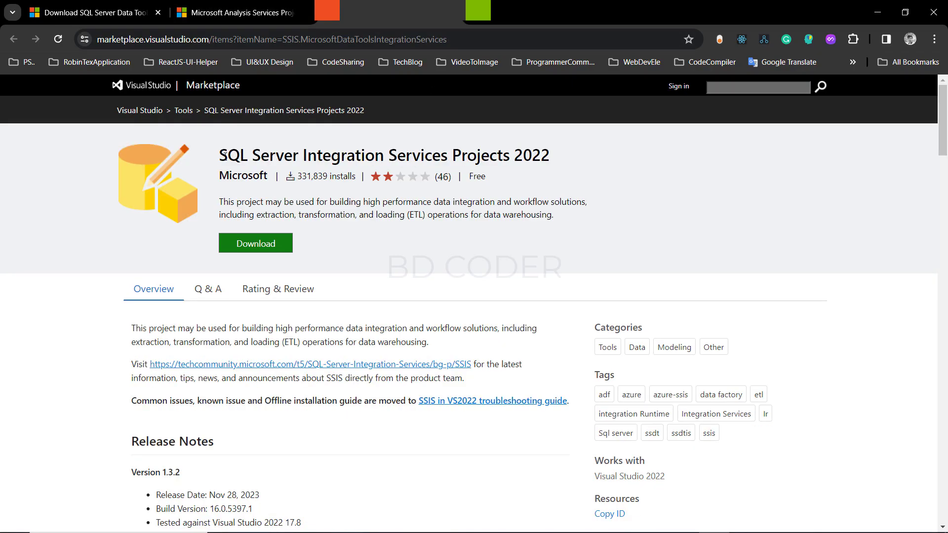
Search the online extensions for SQL Server Integration Services Projects 2022, and start and cancel its download
left_click_drag(220, 158, 558, 158)
key("ctrl+c")
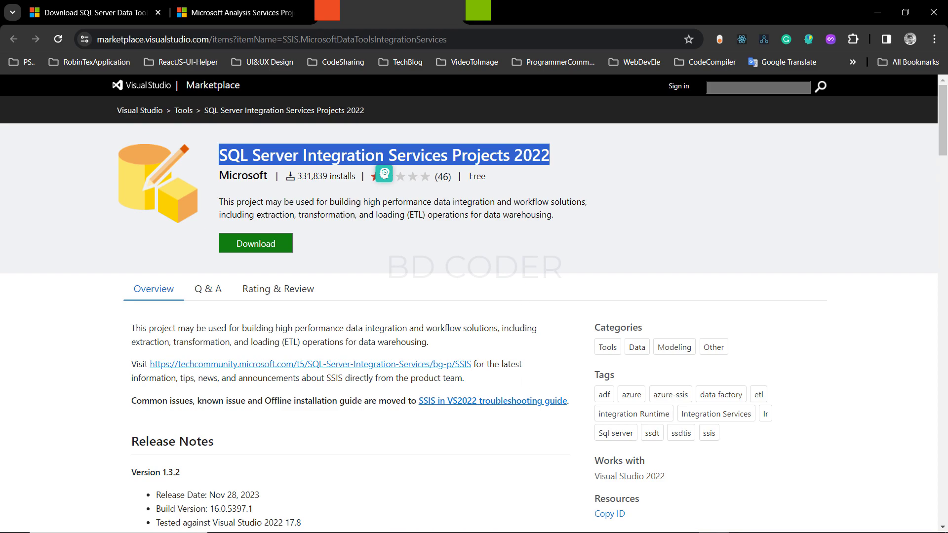
mouse_move(561, 532)
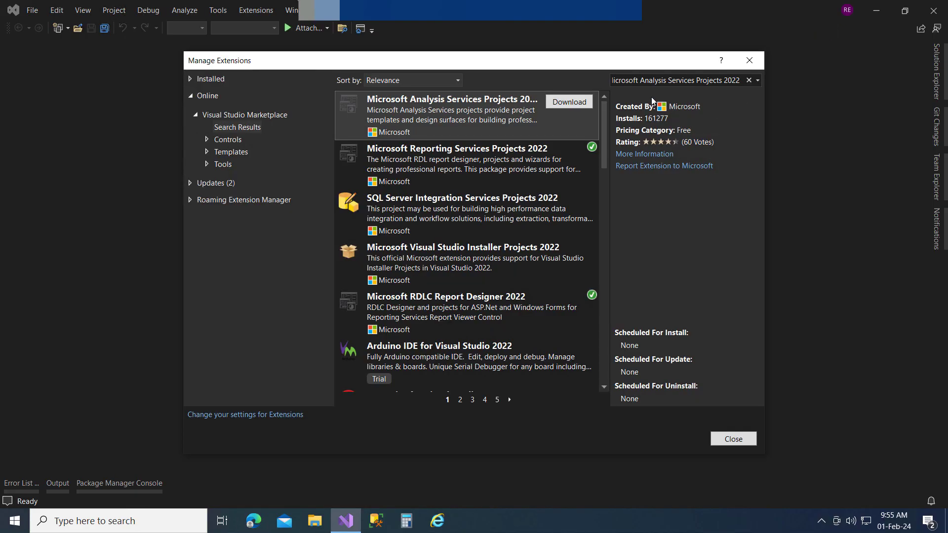
left_click(679, 82)
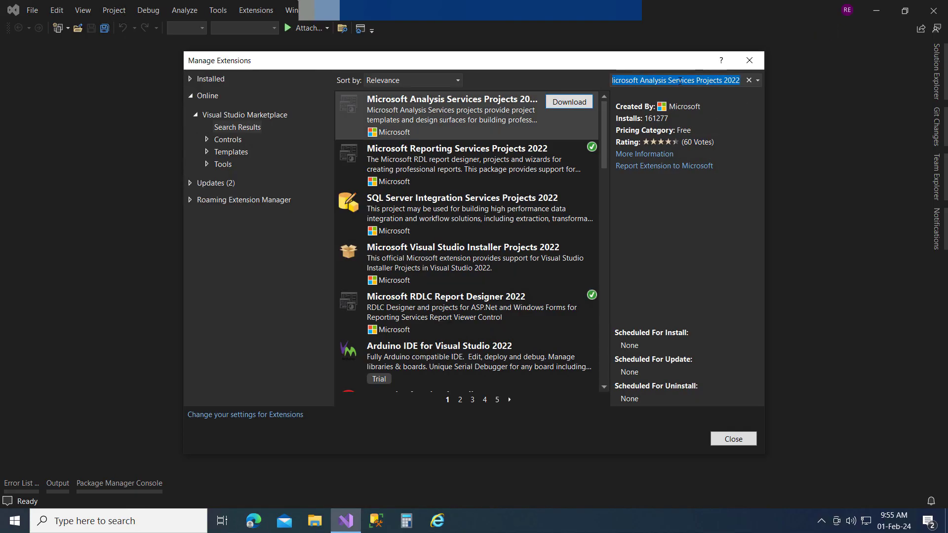
key("ctrl+v")
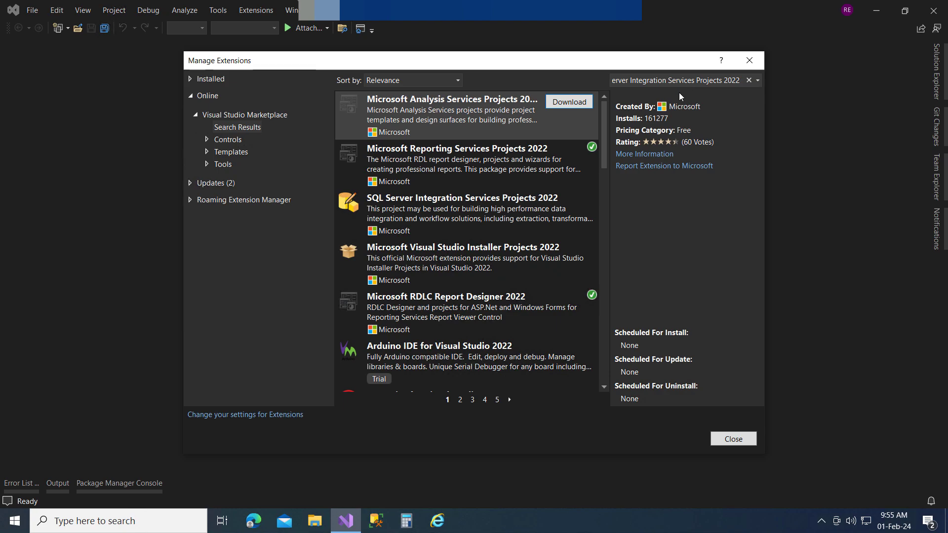
key("Return")
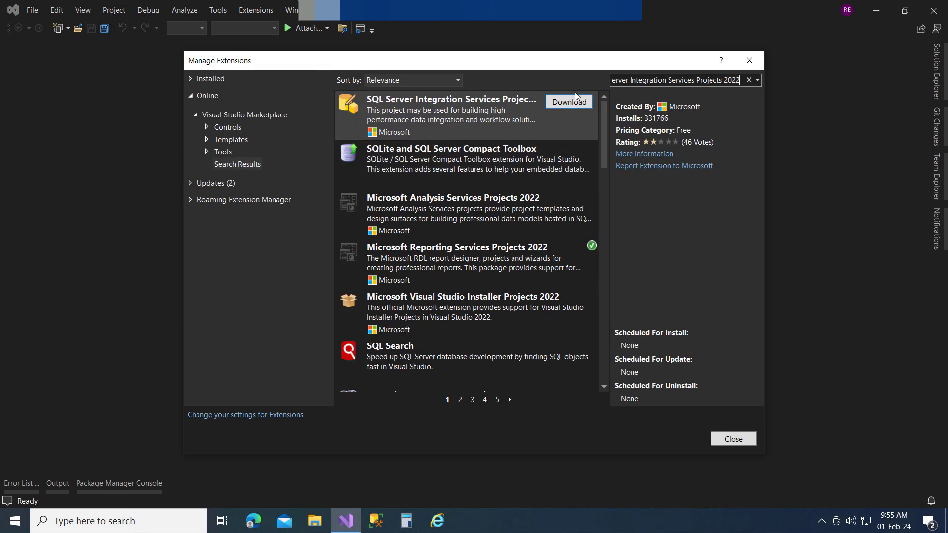
left_click(566, 103)
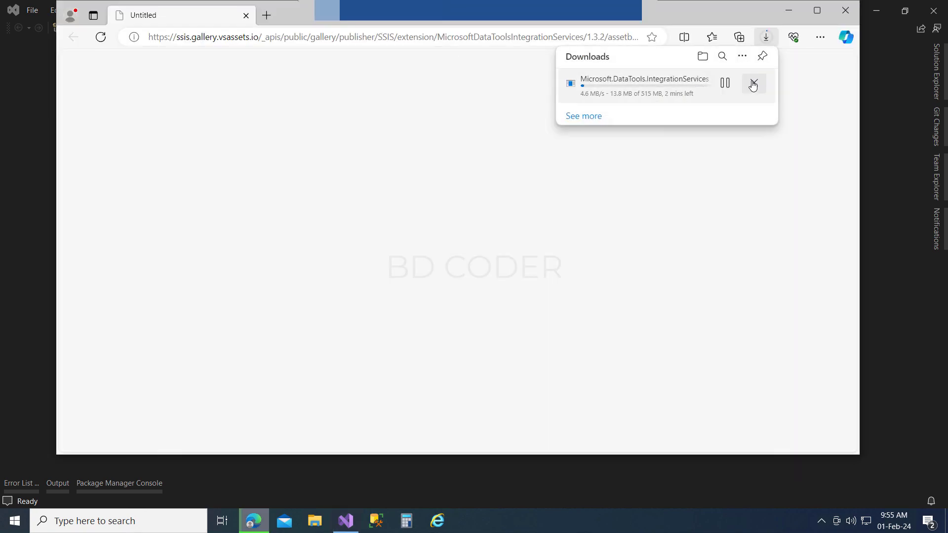
left_click(752, 84)
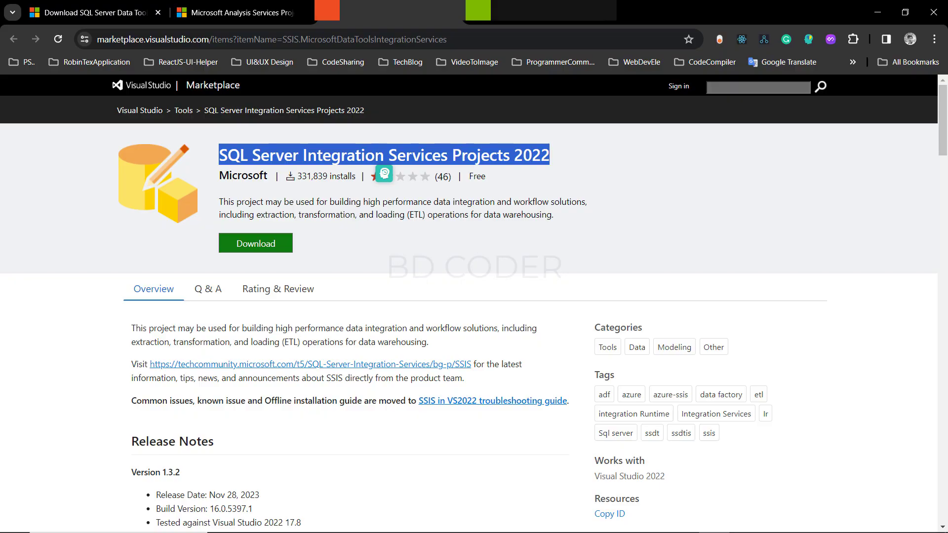
Copy the title Microsoft Reporting Services Projects 2022 from its marketplace page and search the online extensions for it
left_click(540, 13)
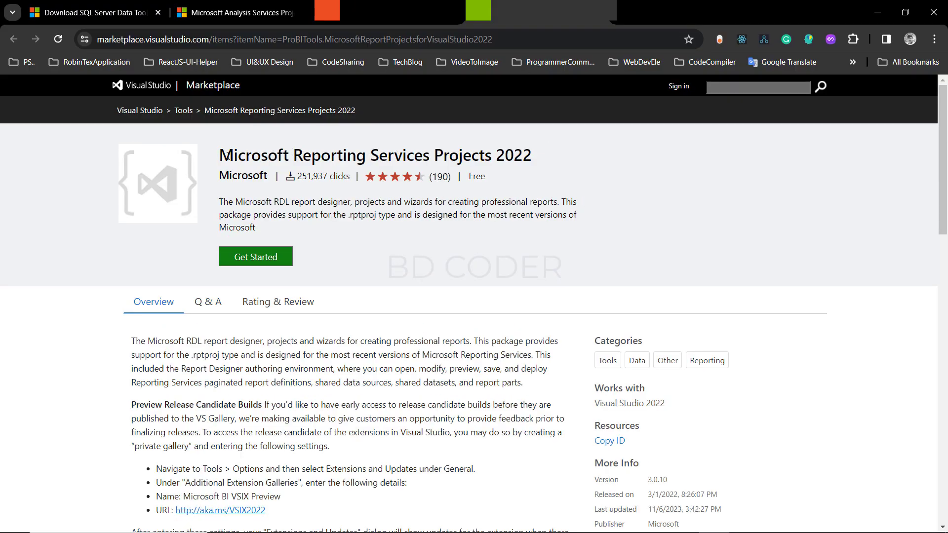
left_click_drag(224, 153, 542, 157)
key("ctrl+c")
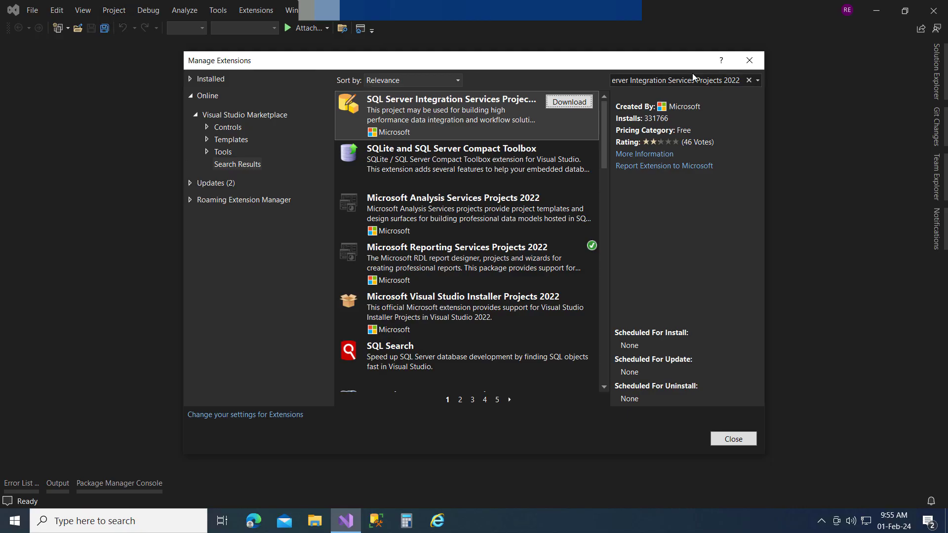
left_click(693, 81)
key("ctrl+v")
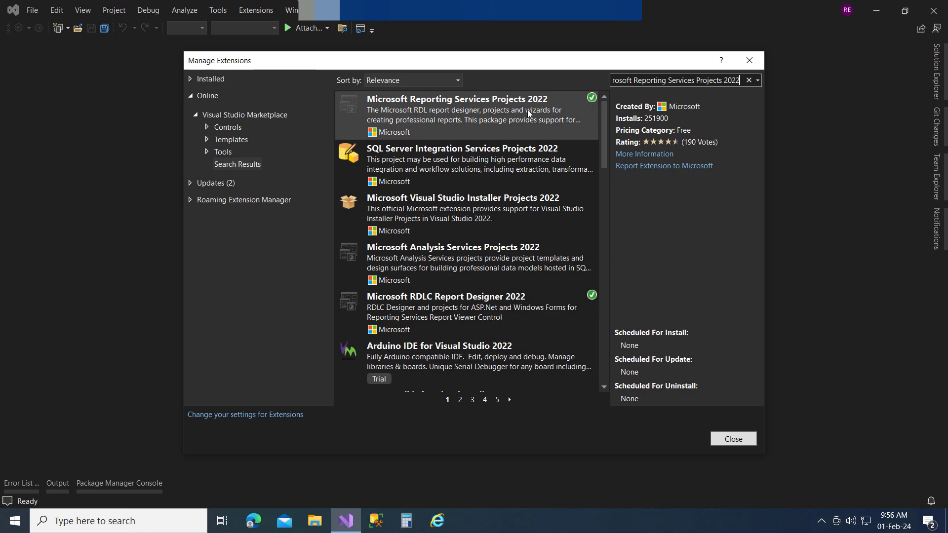
Close Manage Extensions and Visual Studio, and show the Downloads folder in File Explorer
left_click(732, 443)
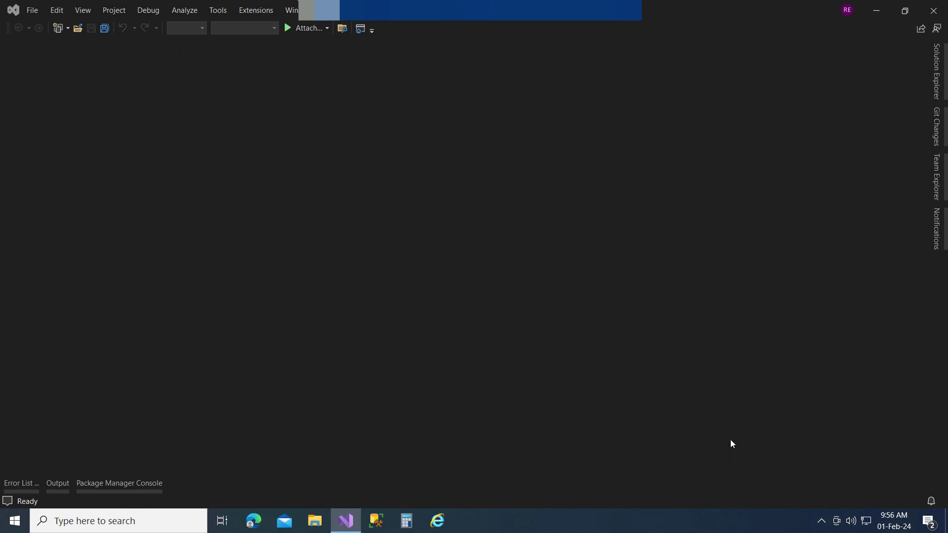
left_click(934, 11)
left_click(51, 153)
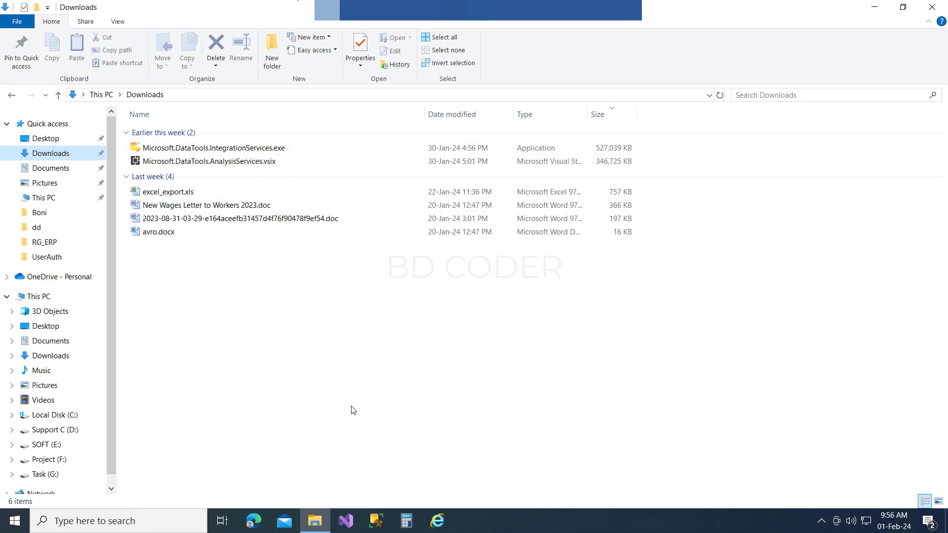
Install Microsoft.DataTools.AnalysisServices.vsix for Visual Studio Enterprise 2022 using Microsoft Visual Studio Version Selector, allow the device changes, and close the finished installer
double_click(201, 163)
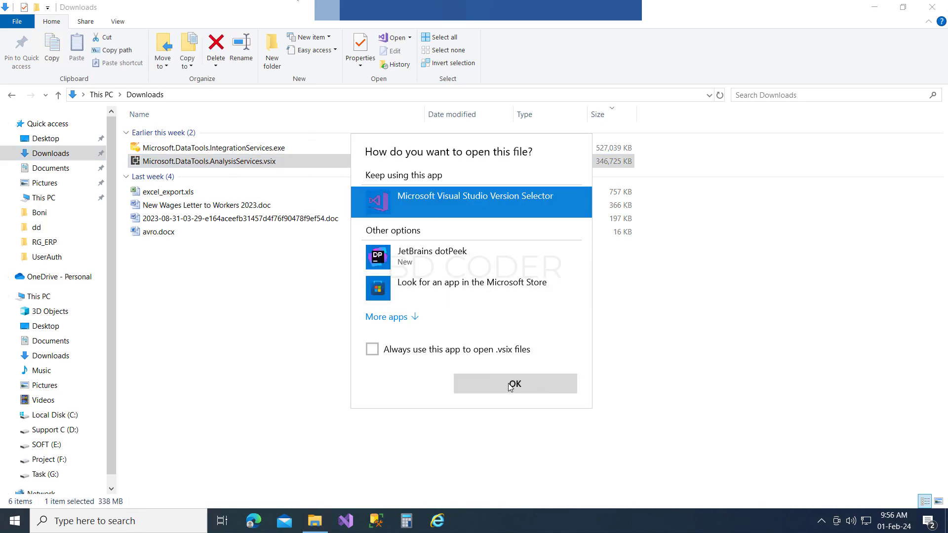
left_click(515, 385)
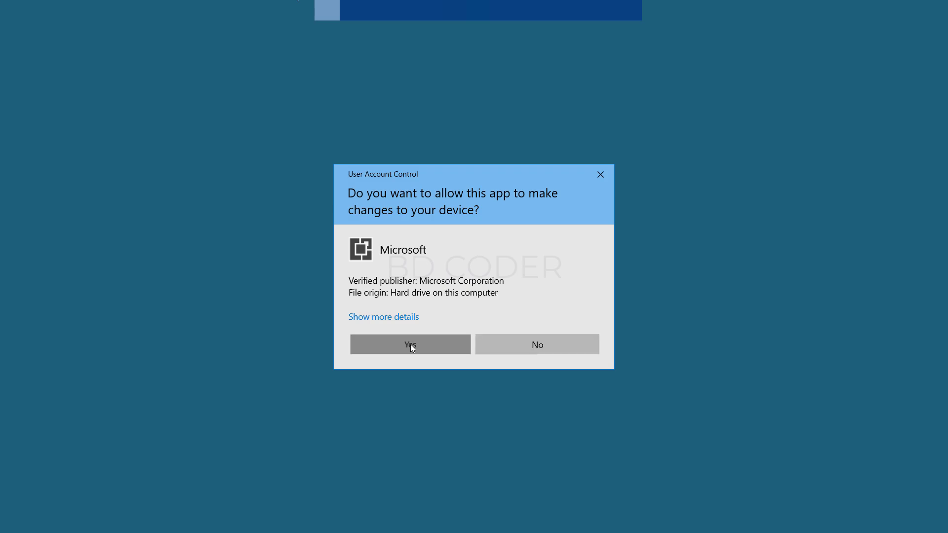
left_click(411, 345)
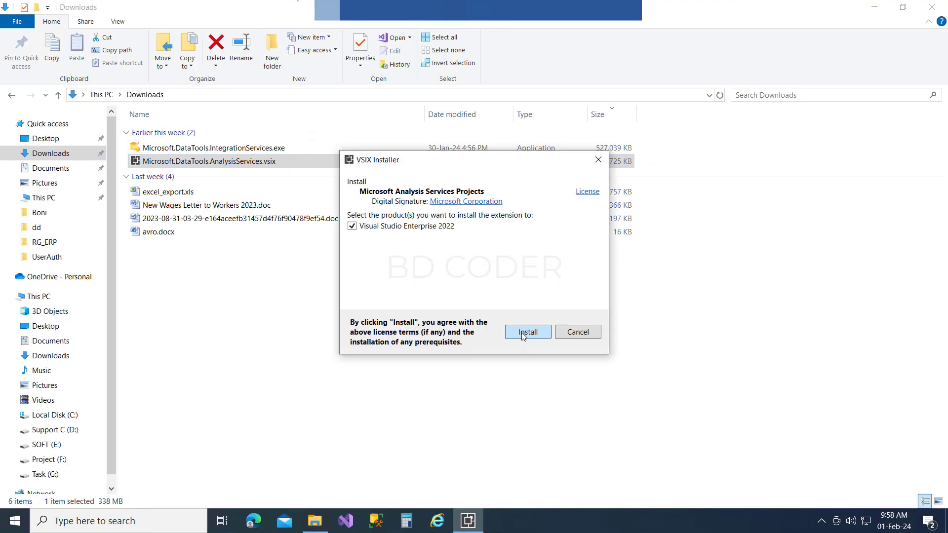
left_click(527, 332)
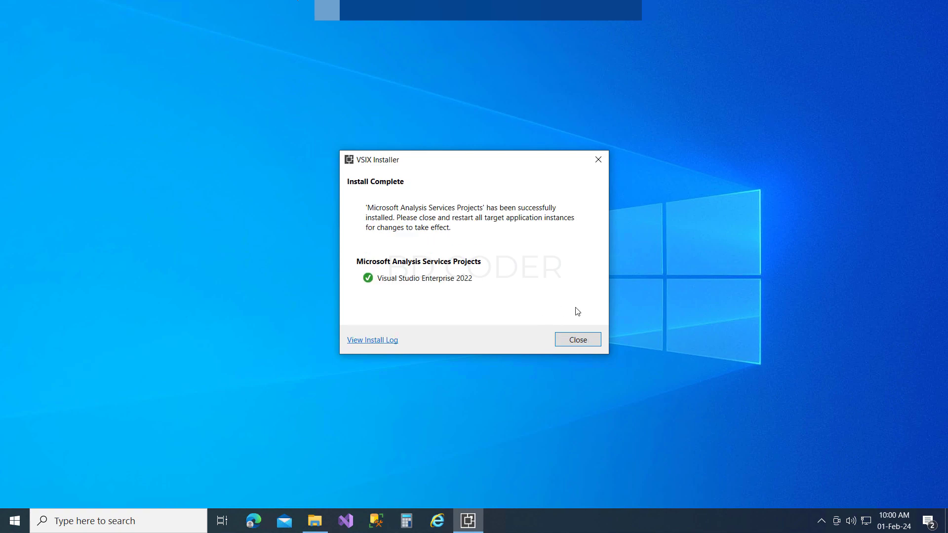
left_click(577, 340)
Run Microsoft.DataTools.IntegrationServices.exe from Downloads with English (United States) as installer language, and allow it to make changes to the device
left_click(315, 521)
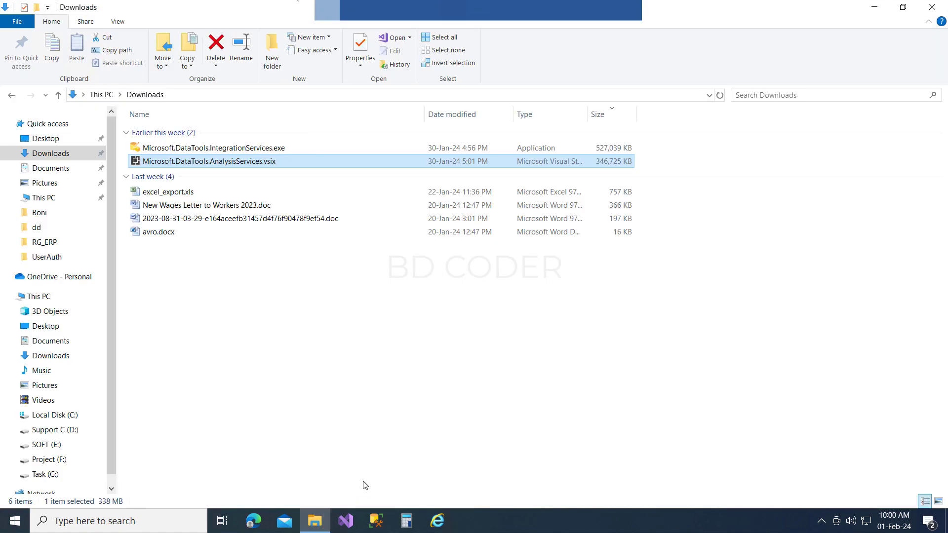
double_click(260, 149)
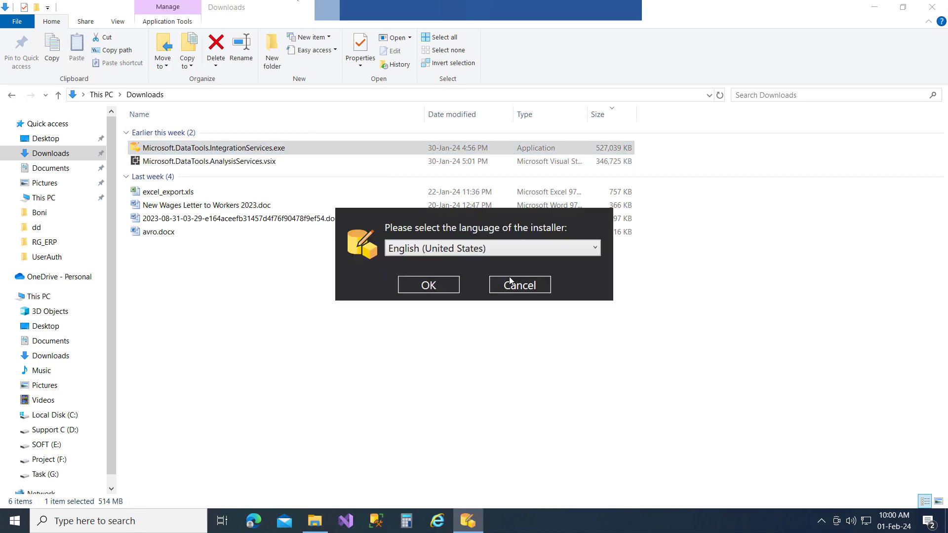
left_click(430, 285)
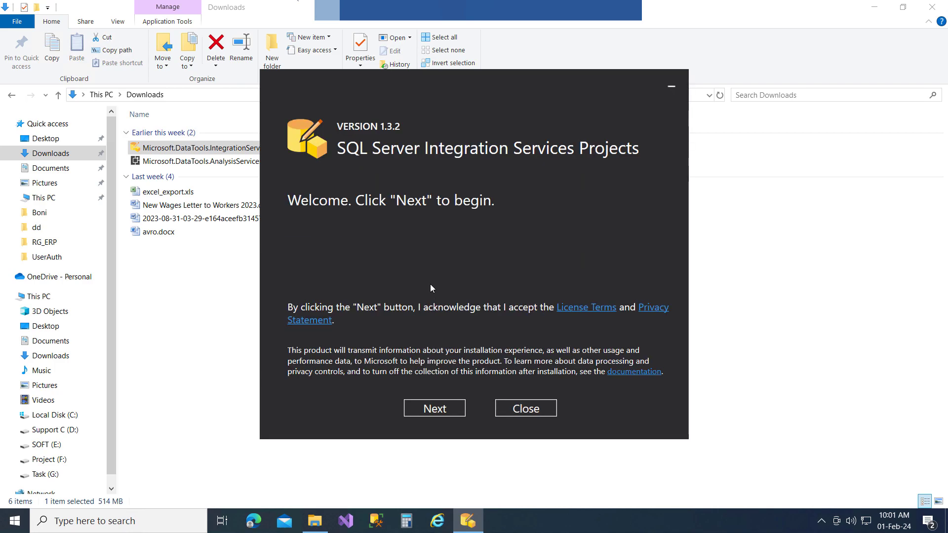
left_click(432, 409)
left_click(433, 408)
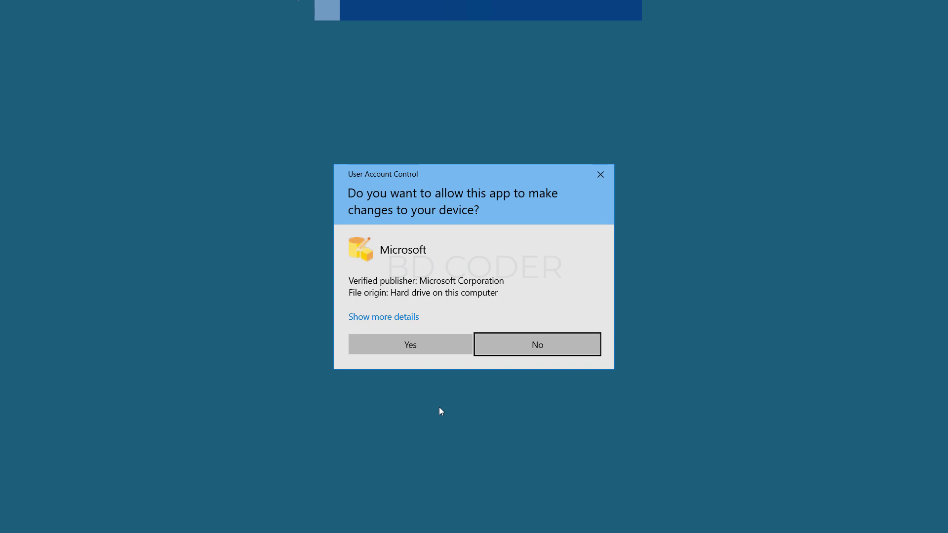
left_click(419, 343)
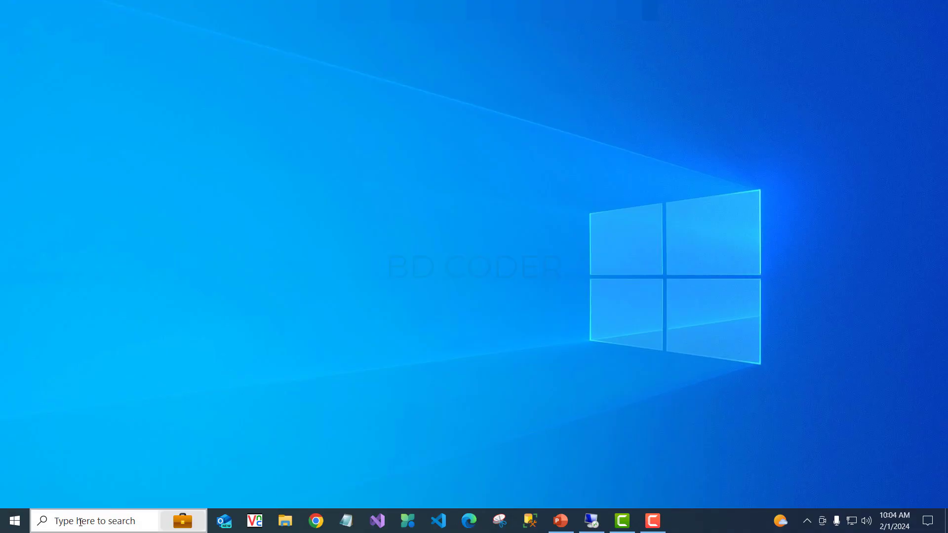
Open Windows Services and show the Automatic startup type for the Background Intelligent Transfer Service, closing its properties without applying
left_click(81, 522)
type("s")
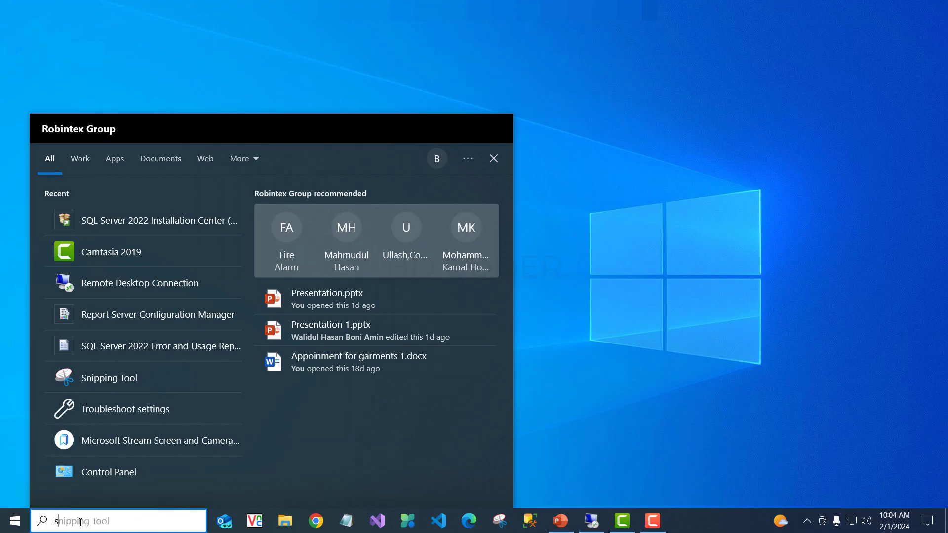
type("ervices")
key("Return")
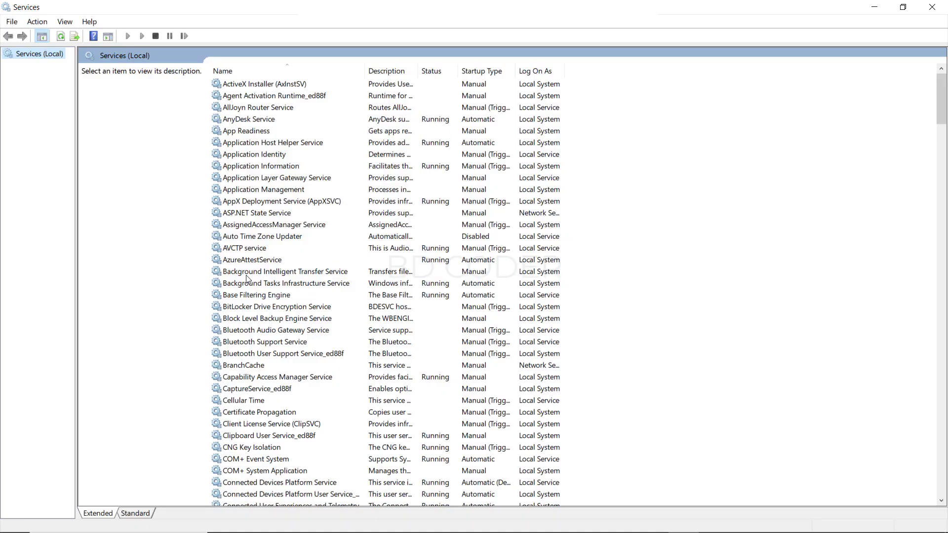
double_click(317, 274)
left_click(563, 261)
left_click(459, 278)
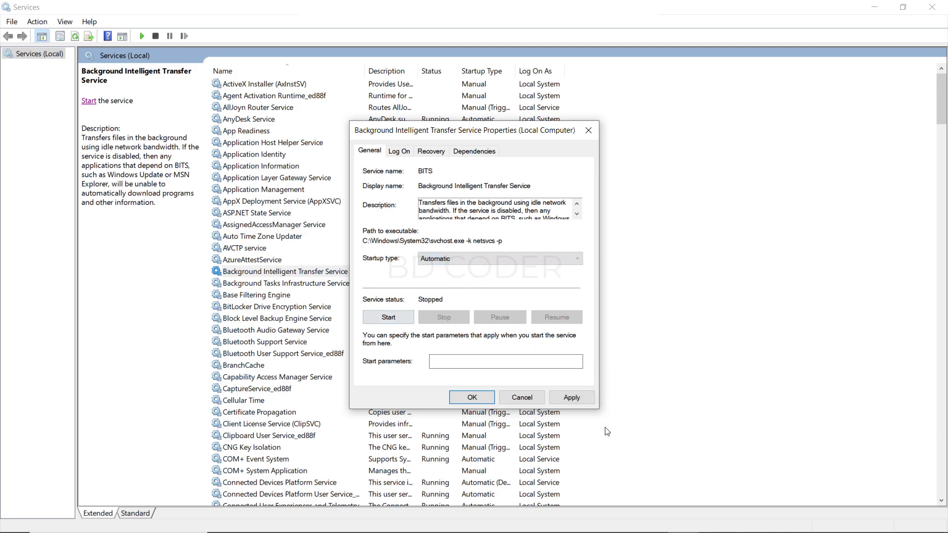
left_click(588, 131)
Examine the startup type and status in the Windows Update service's properties, cancel the dialog, and close Services
left_click_drag(943, 114, 943, 489)
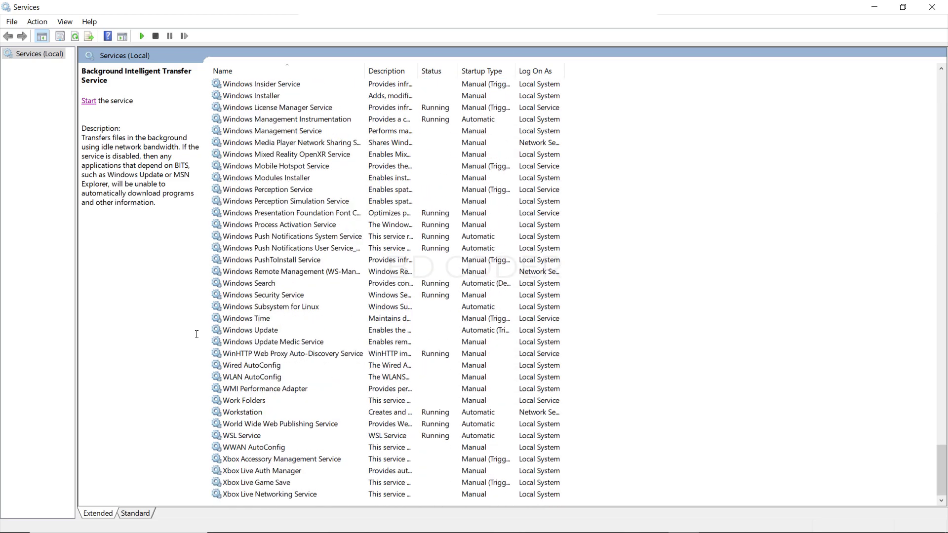
double_click(261, 331)
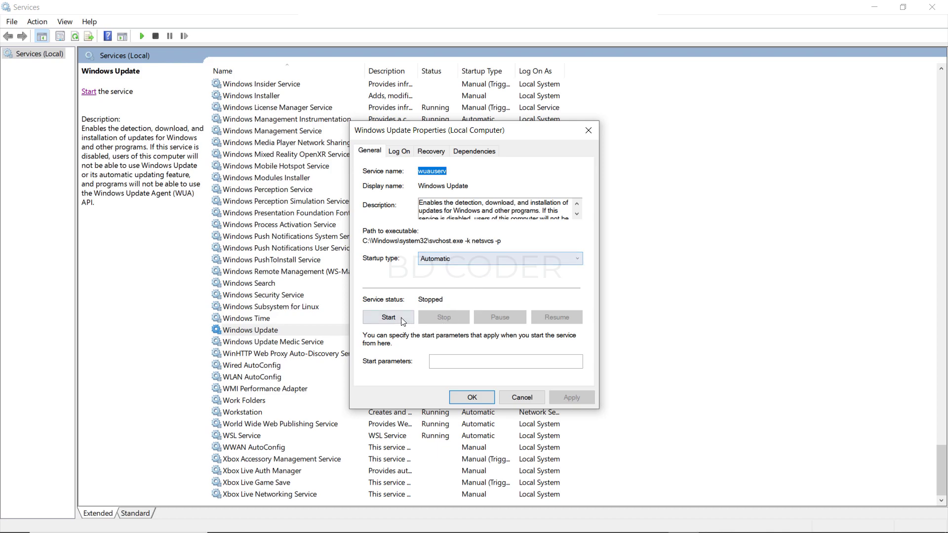
left_click(534, 401)
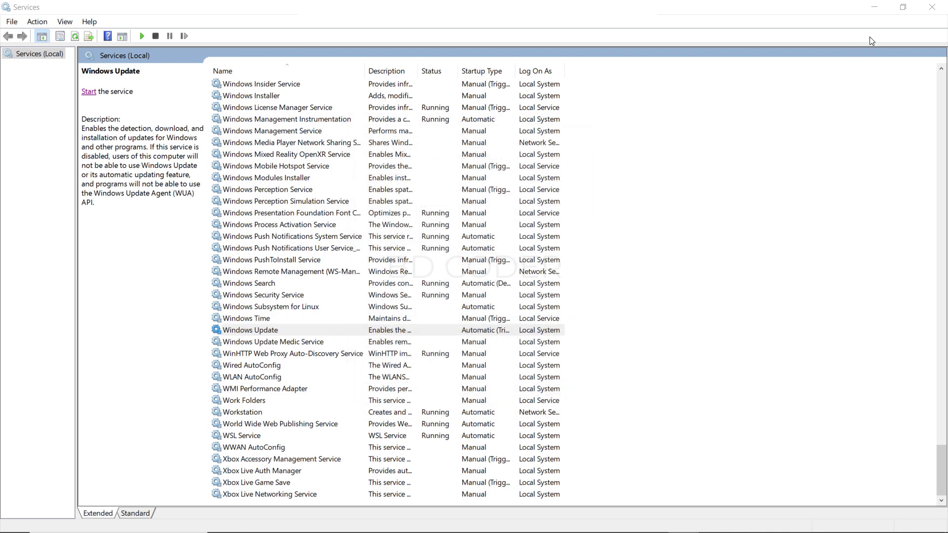
left_click(929, 12)
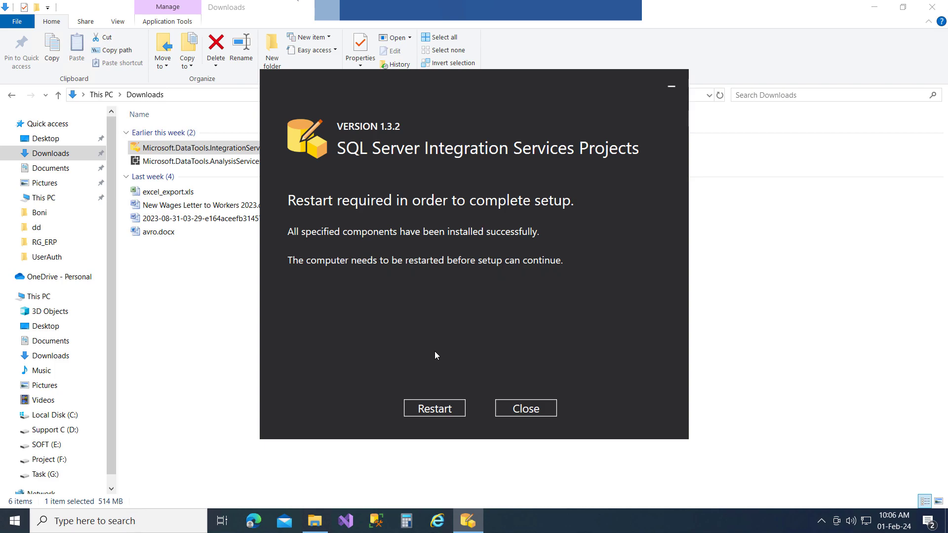
Restart the computer to complete the Integration Services Projects setup, and start a new project in Visual Studio 2022
left_click(424, 412)
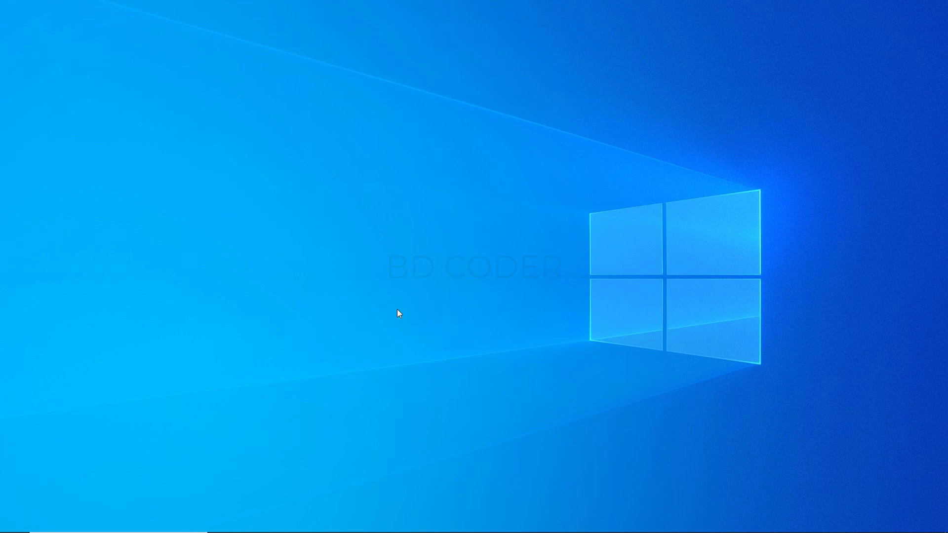
left_click(377, 522)
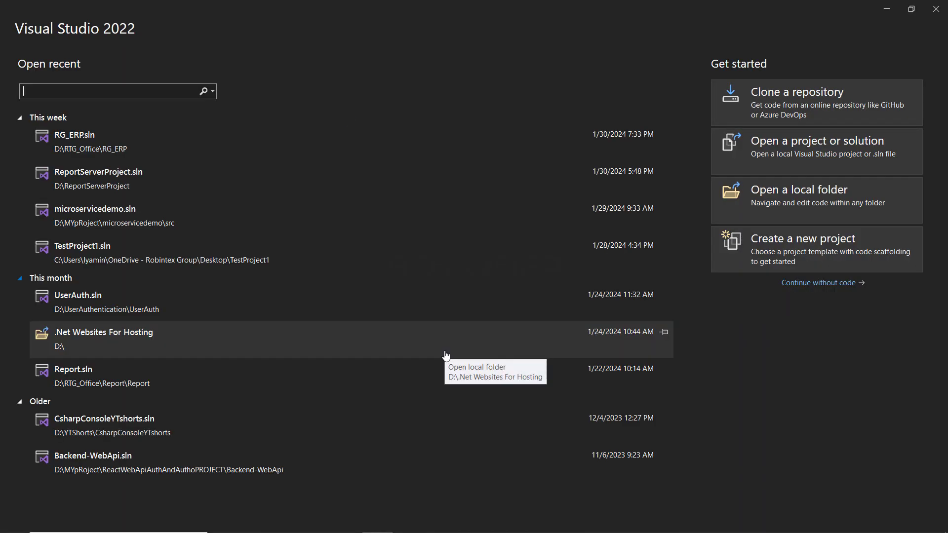
left_click(786, 252)
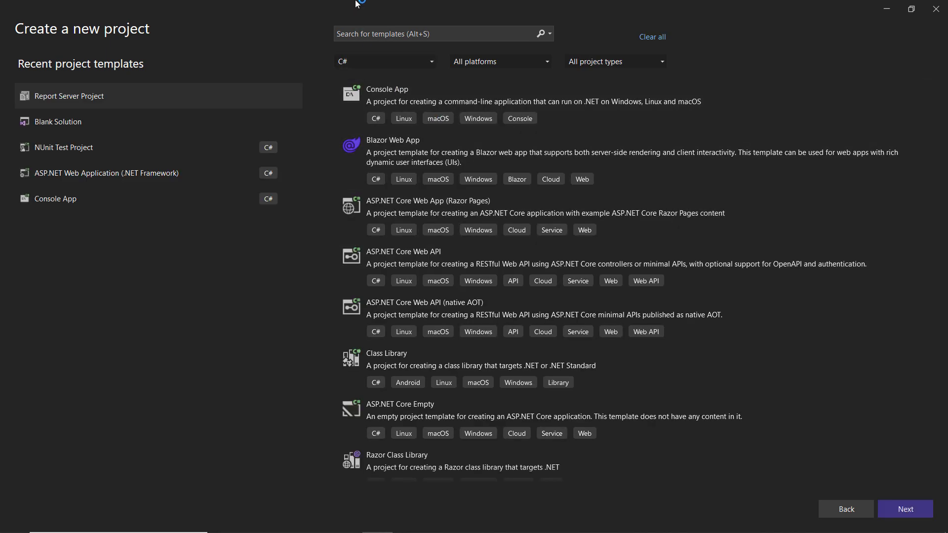
Search the new project templates for "report" to check the Report Server templates, and clear the search
left_click(397, 35)
type("report")
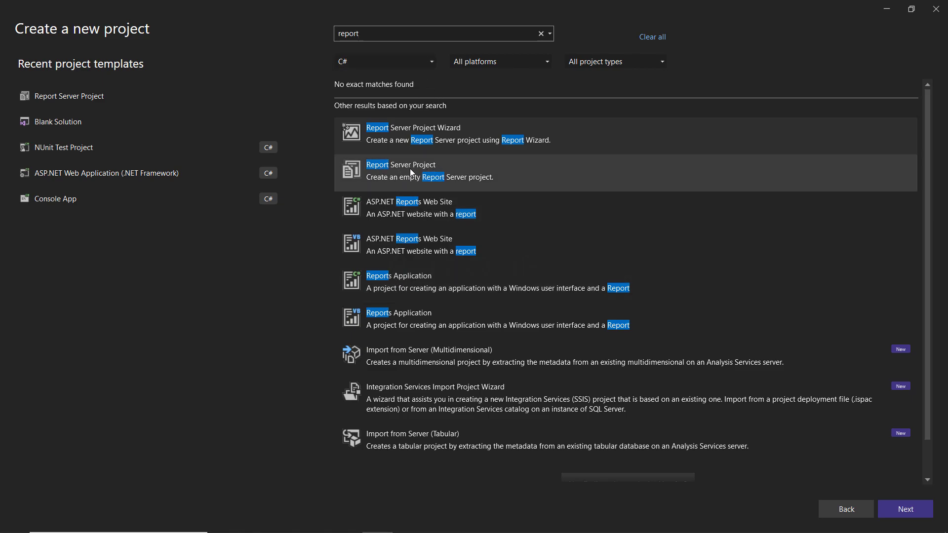
left_click_drag(380, 31, 328, 33)
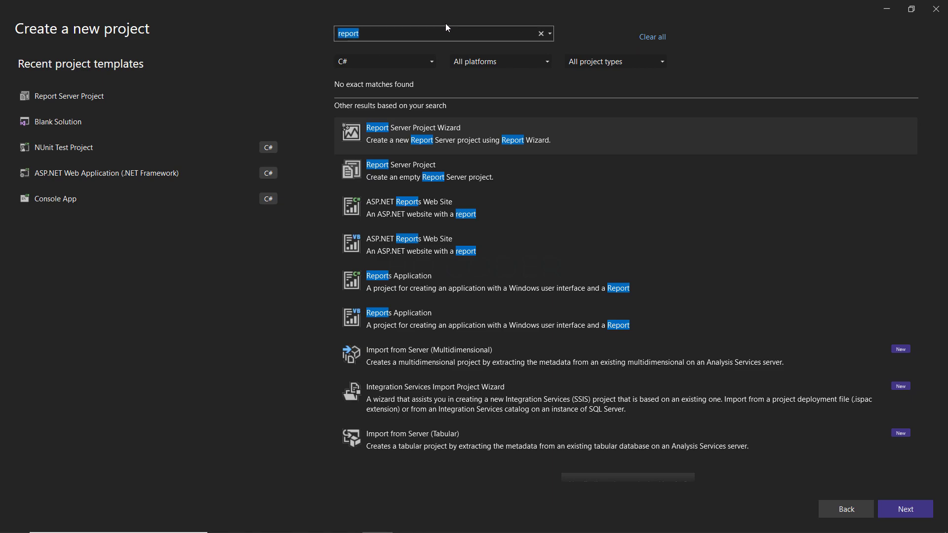
key("BackSpace")
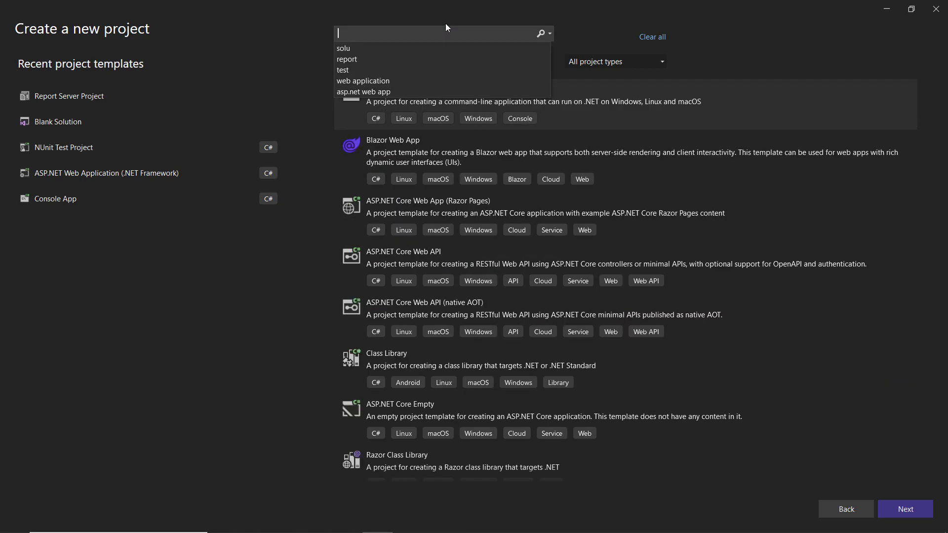
Find the Blank Solution template and create a solution named Solution in D:\
type("s")
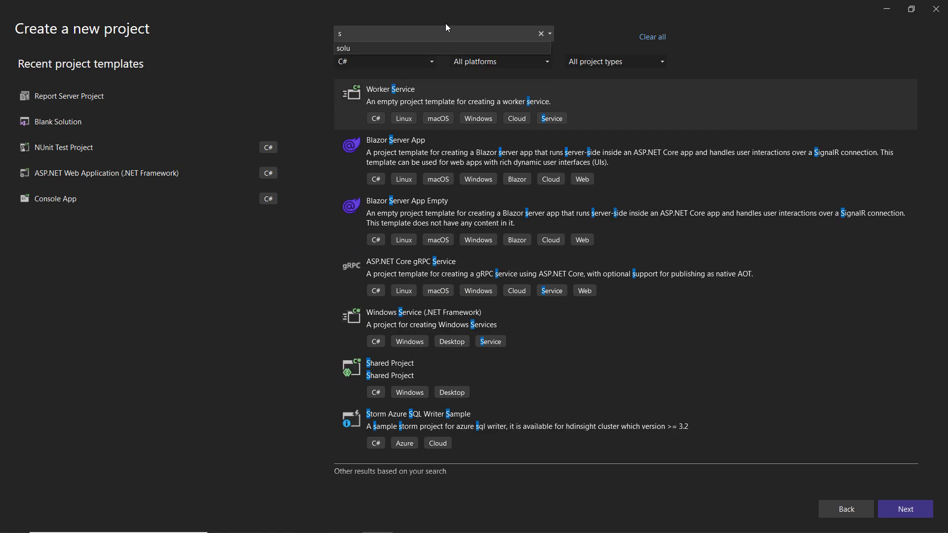
type("oluation")
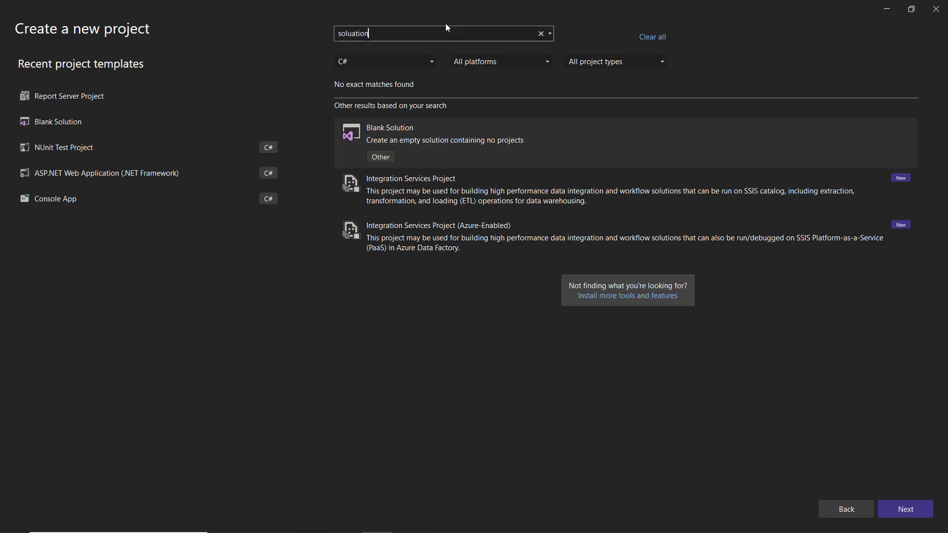
left_click(400, 130)
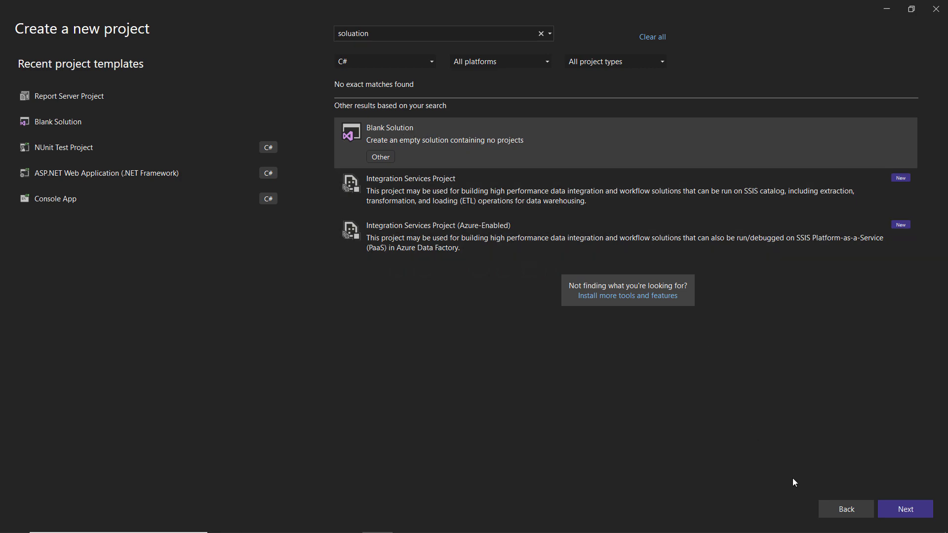
left_click(902, 506)
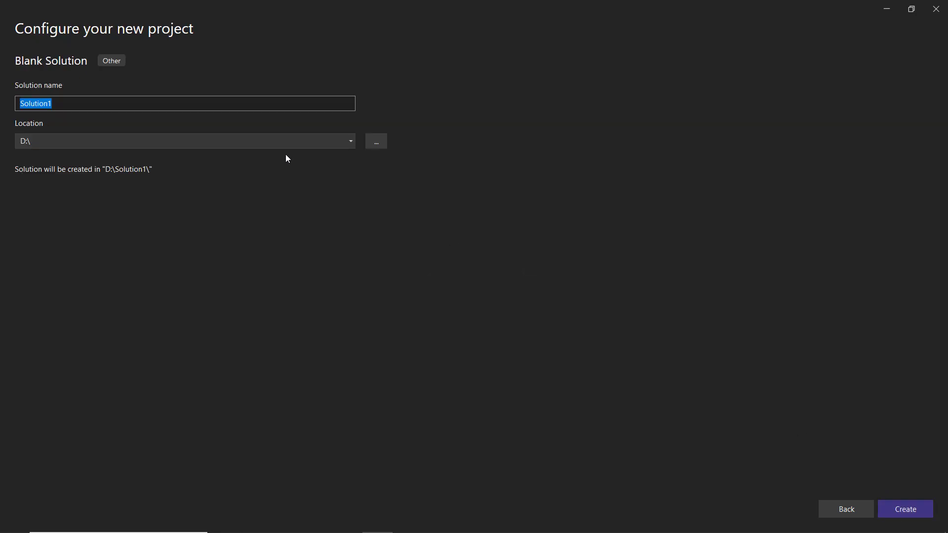
left_click(97, 105)
key("BackSpace")
left_click(915, 511)
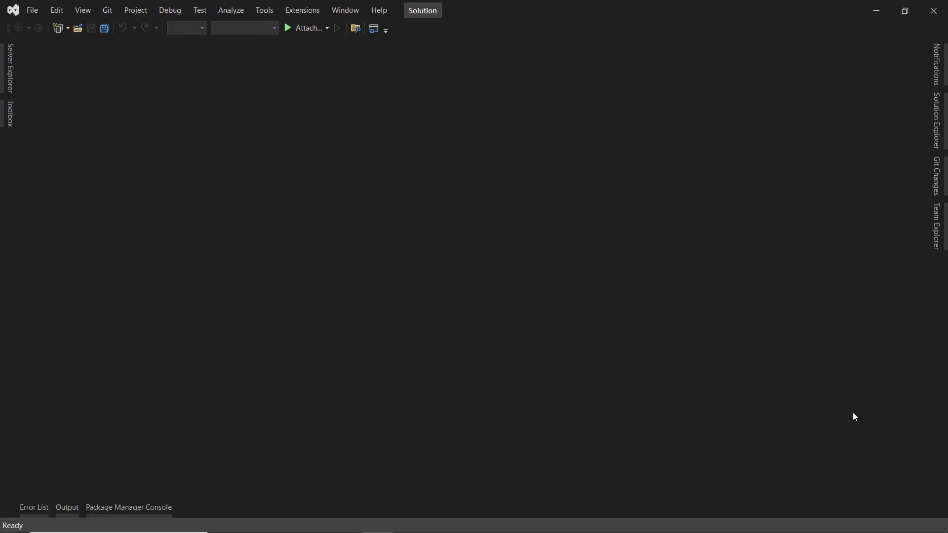
Pin Solution Explorer open and start adding a new project to the solution
left_click(945, 119)
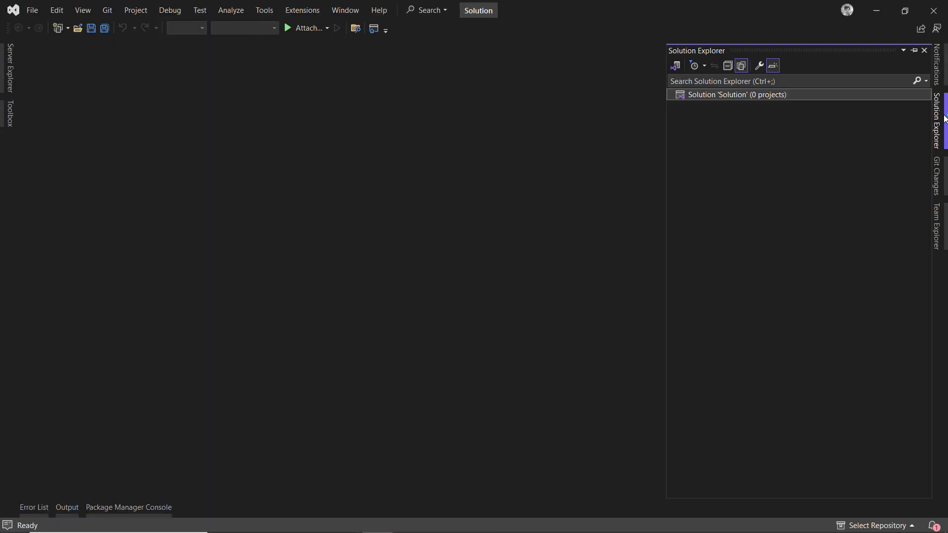
left_click(915, 51)
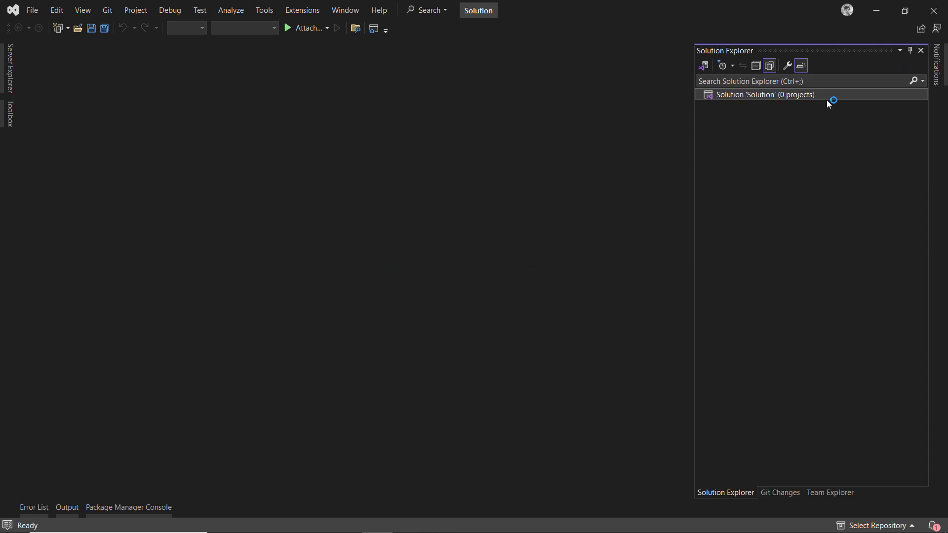
right_click(740, 94)
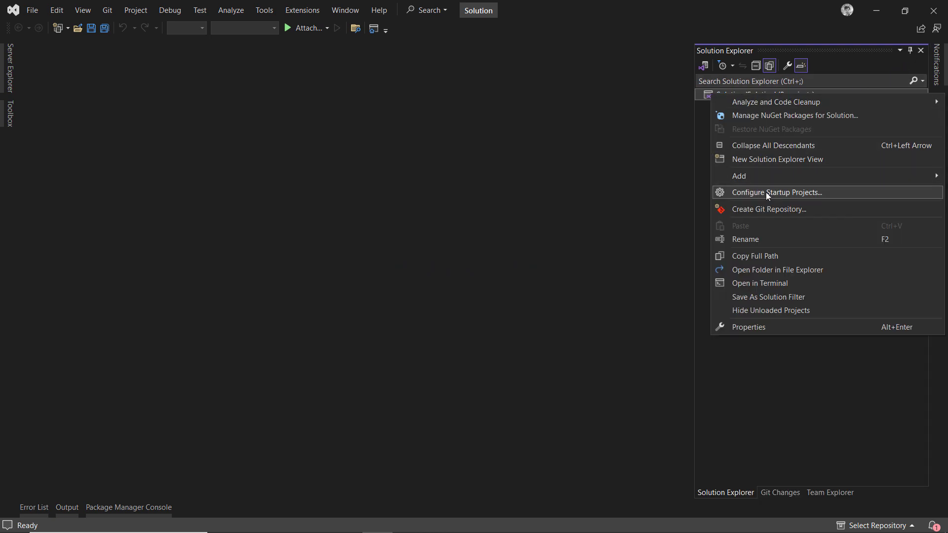
mouse_move(761, 172)
left_click(620, 180)
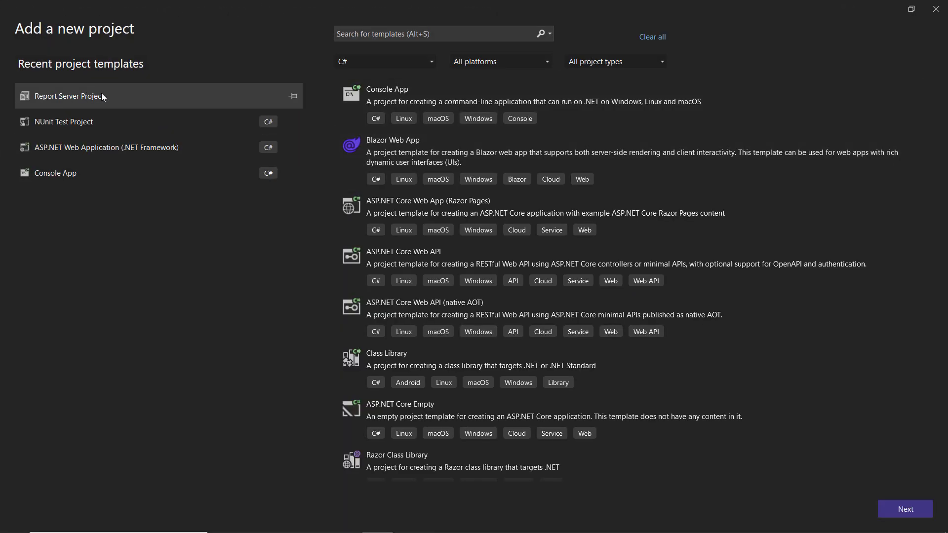
Find the Report Server Project template with the search "report" and create a project named Report Project in D:\Solution
left_click(410, 31)
type("report")
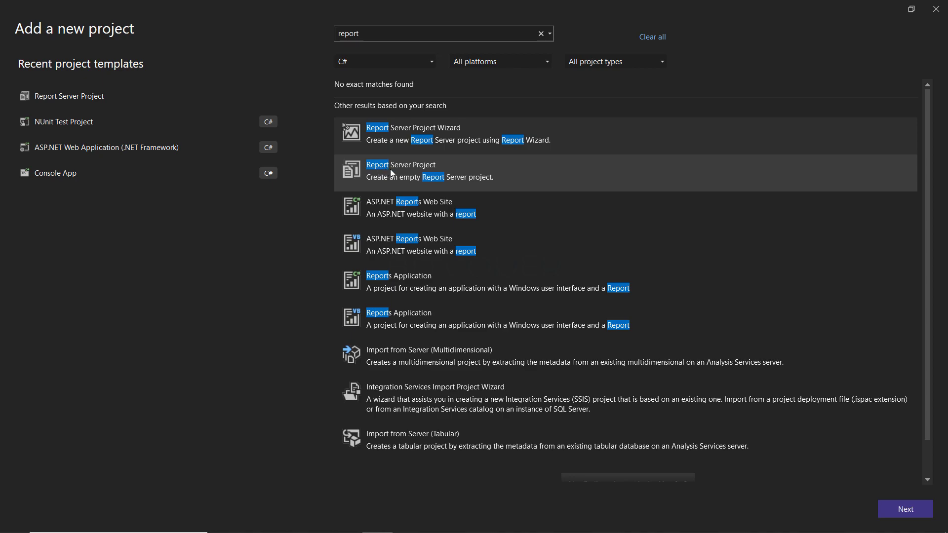
left_click(420, 174)
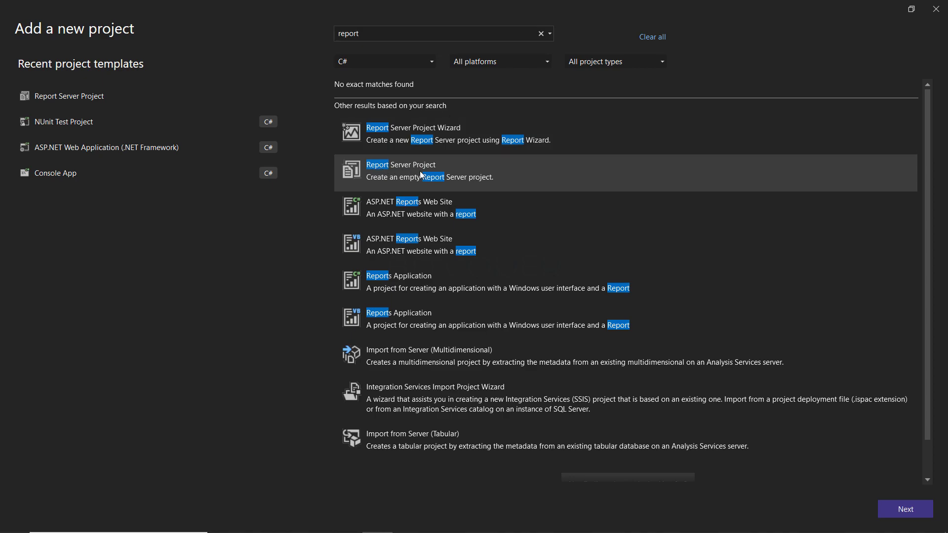
left_click(921, 514)
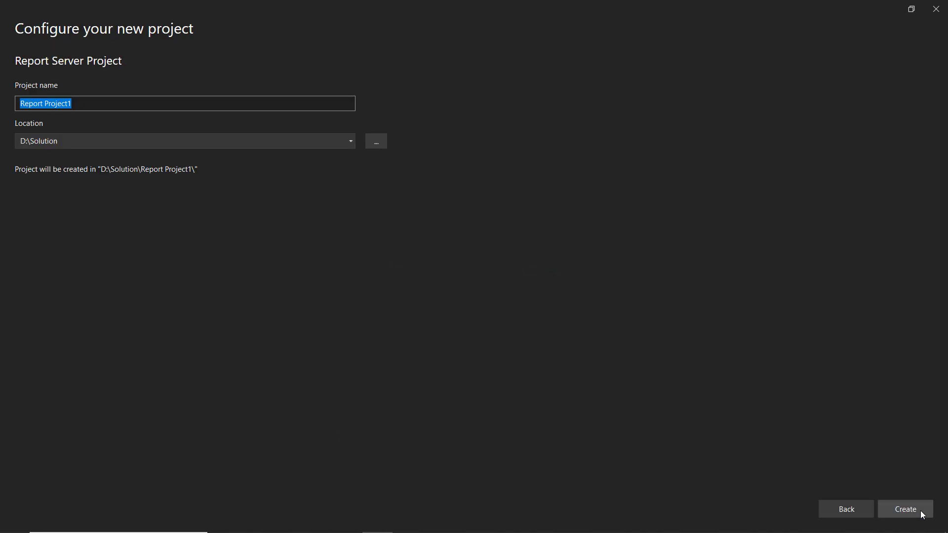
left_click(101, 102)
key("BackSpace")
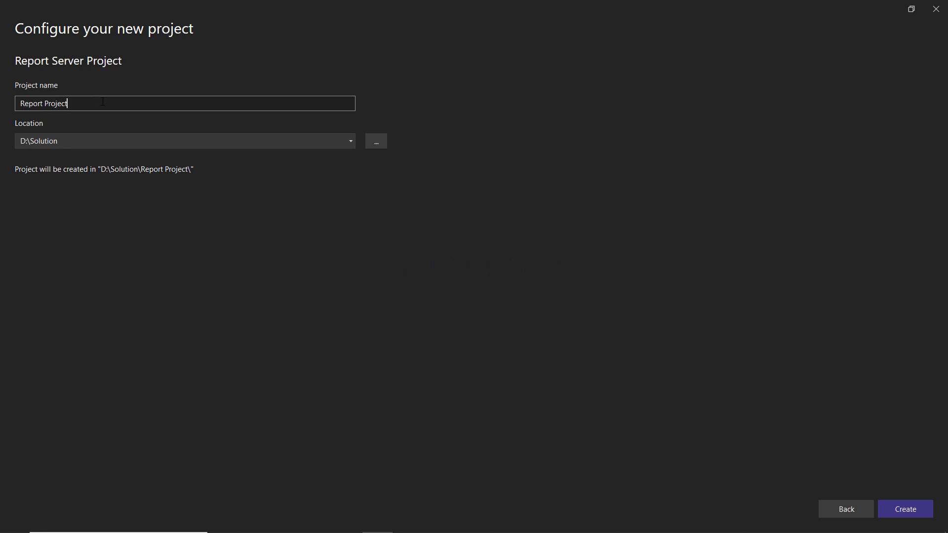
left_click(908, 509)
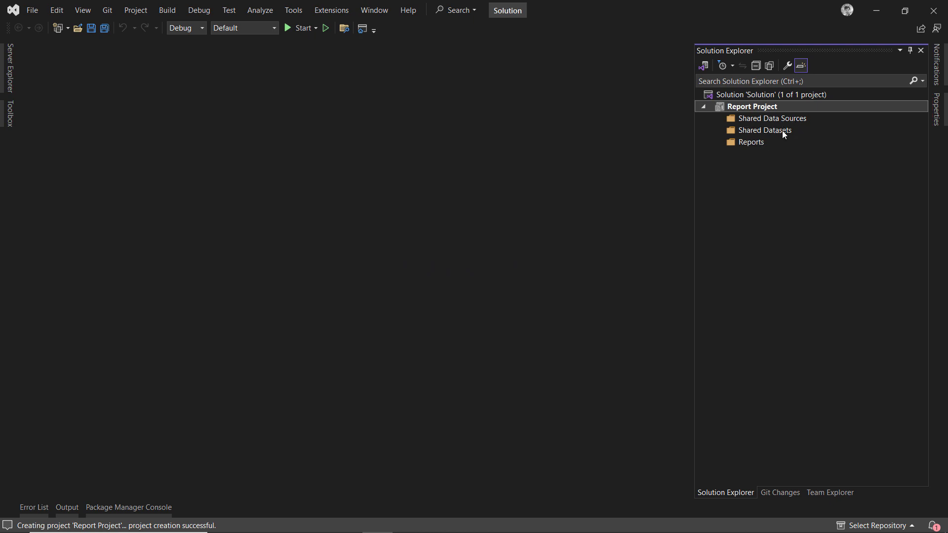
Add a new report named Report1.rdl to the Reports folder, pin Report Data open, and expand the Reports folder
right_click(749, 142)
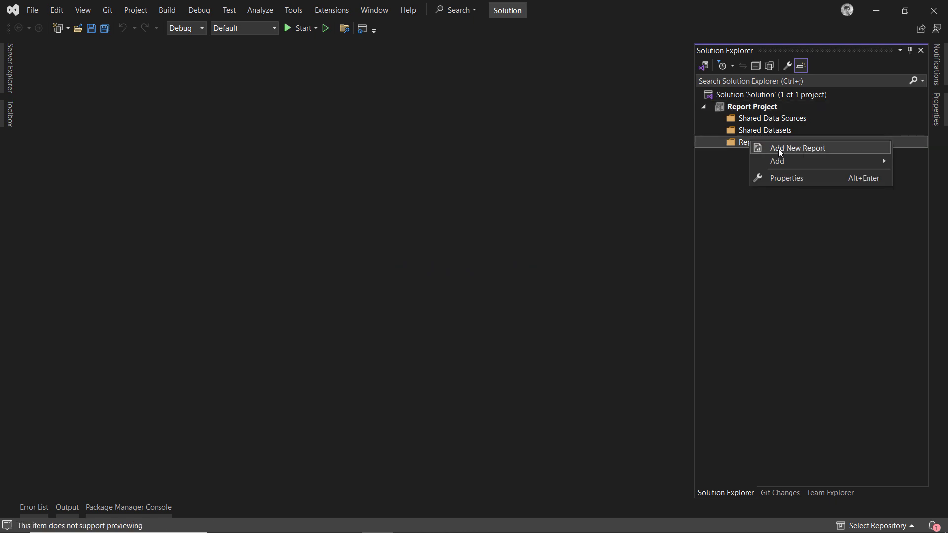
mouse_move(785, 161)
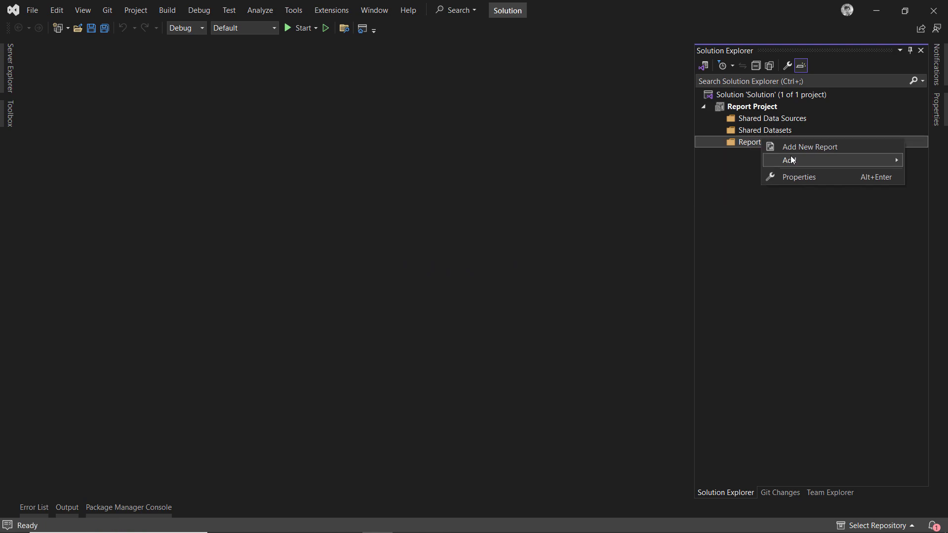
left_click(683, 161)
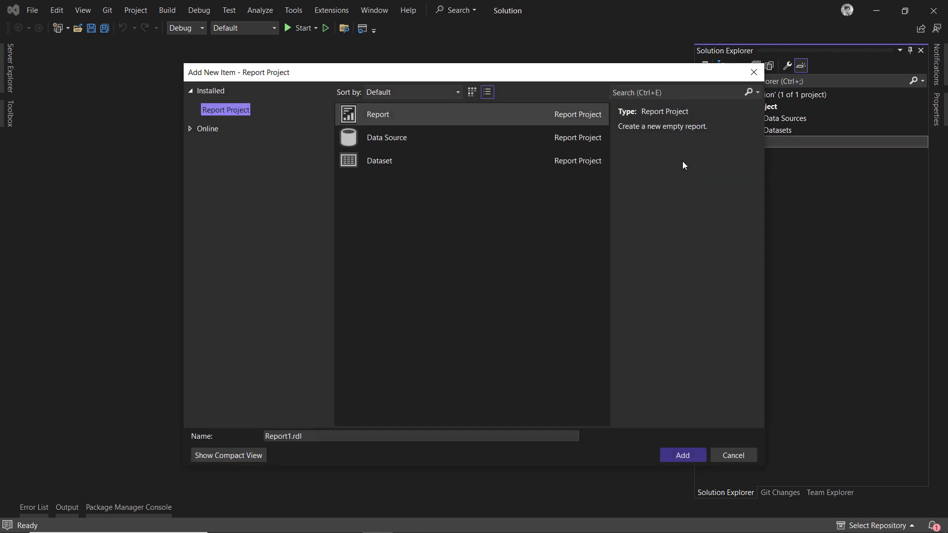
left_click(385, 114)
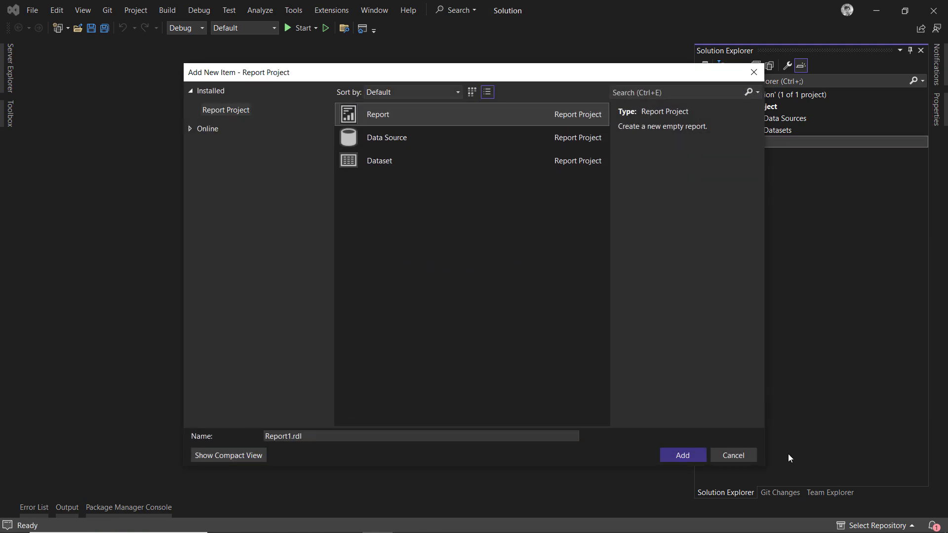
left_click(668, 455)
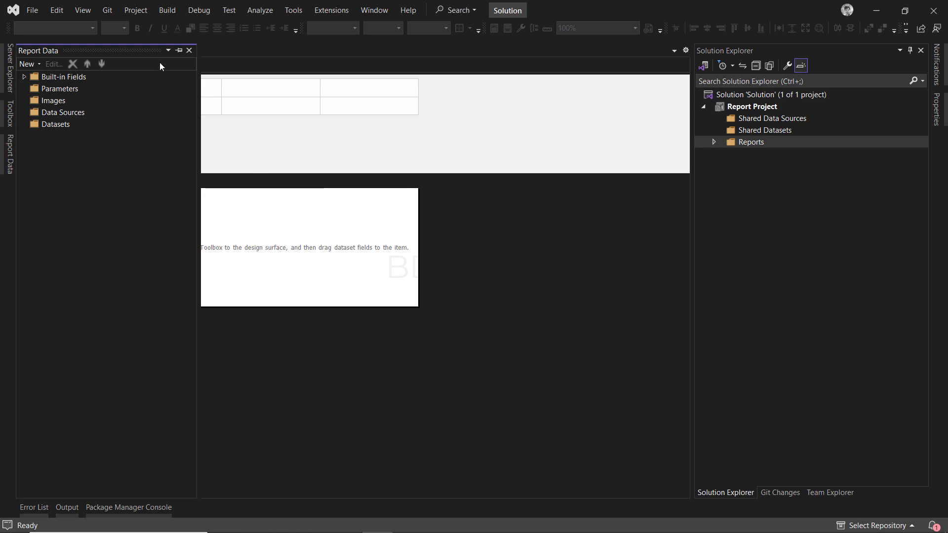
left_click(178, 50)
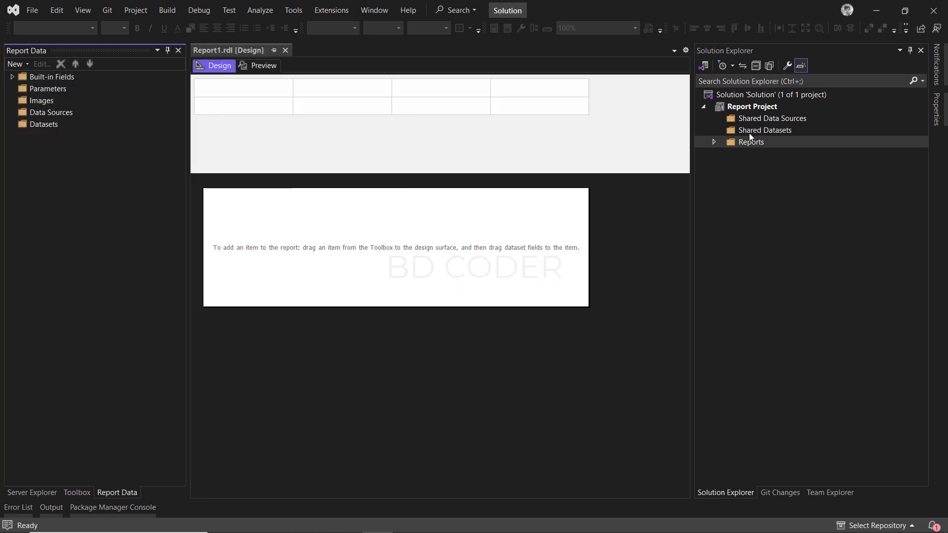
left_click(715, 142)
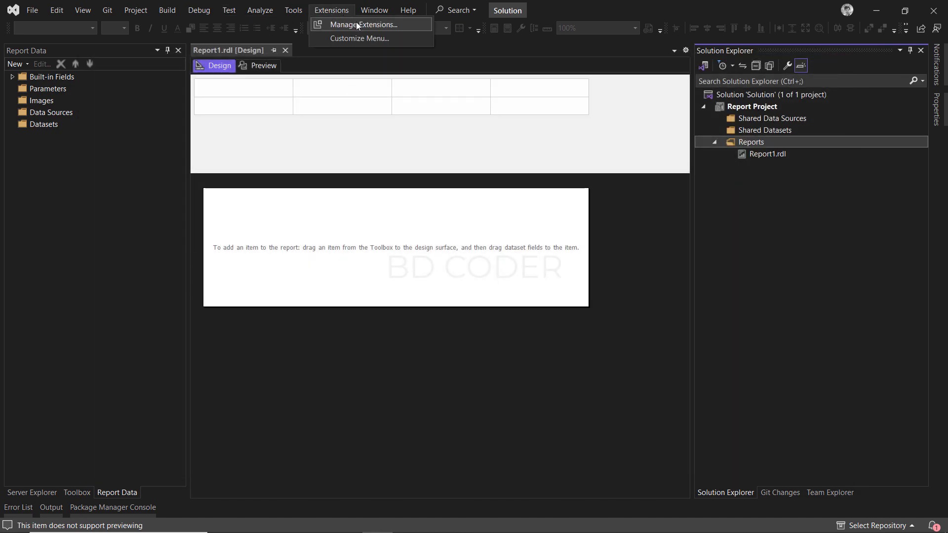
Search the online extensions for "RDLC" to check the RDLC report designer's installation status, and close the extension manager
left_click(363, 26)
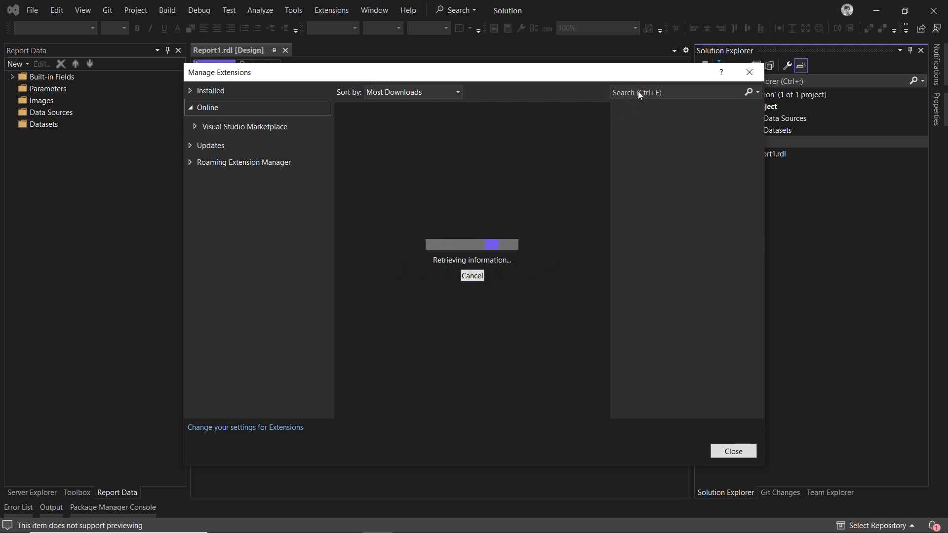
left_click(639, 91)
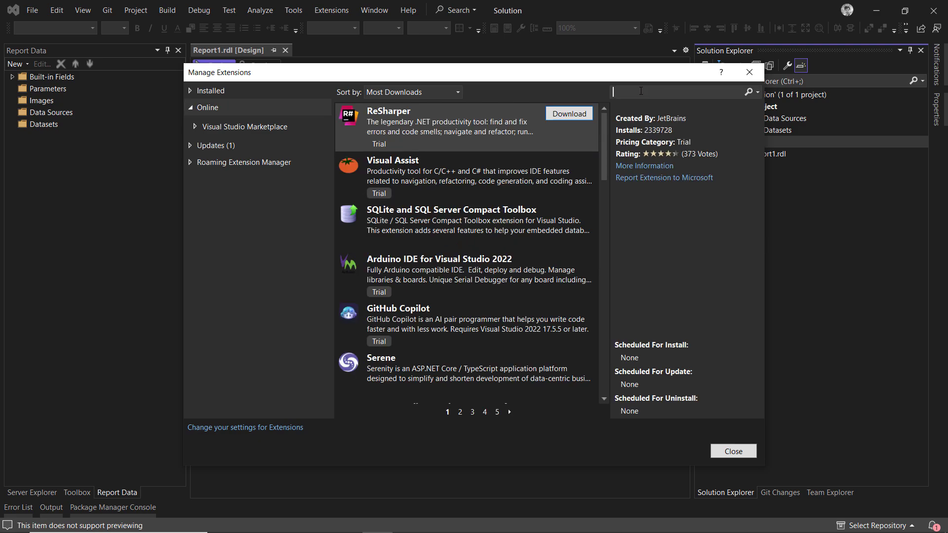
type("R")
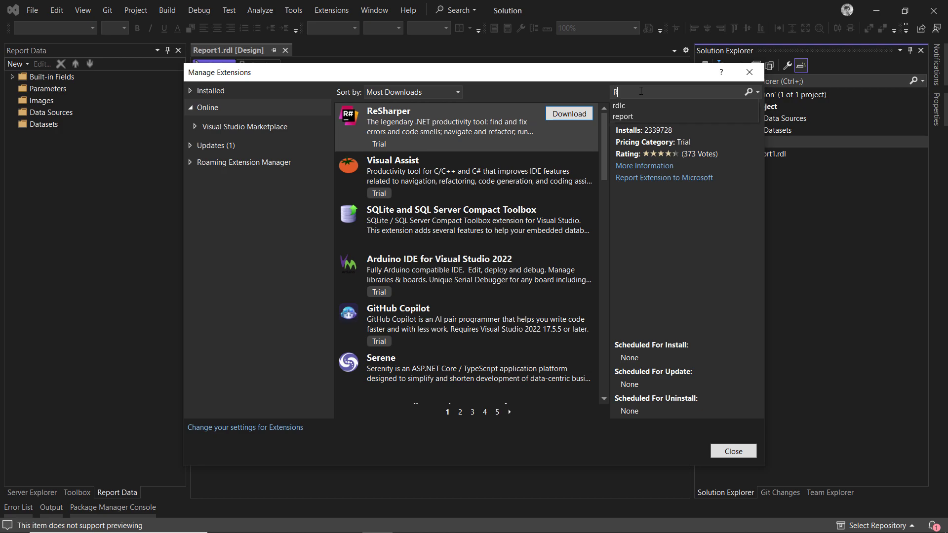
type("DLC")
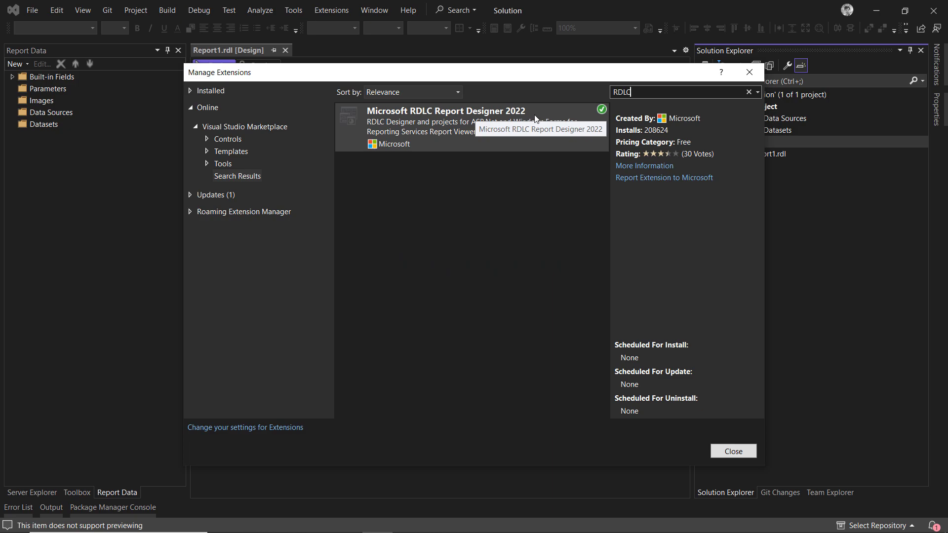
left_click(728, 451)
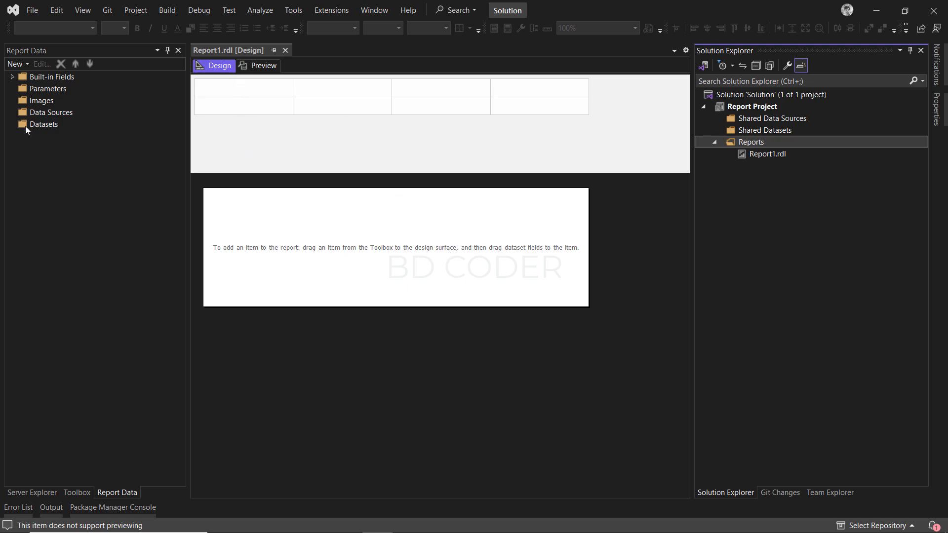
Add a data source to the report, named DataSource, with an embedded connection of type Microsoft SQL Server
right_click(53, 113)
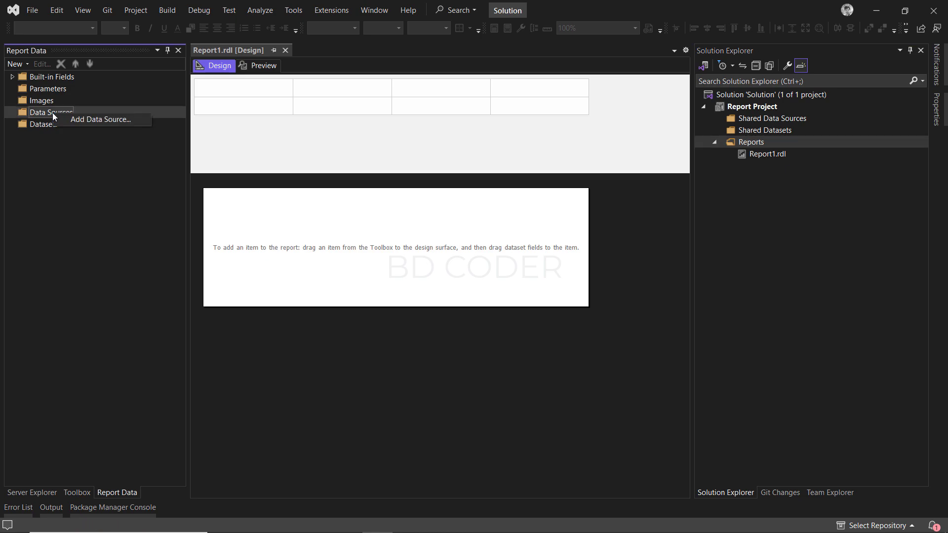
left_click(102, 120)
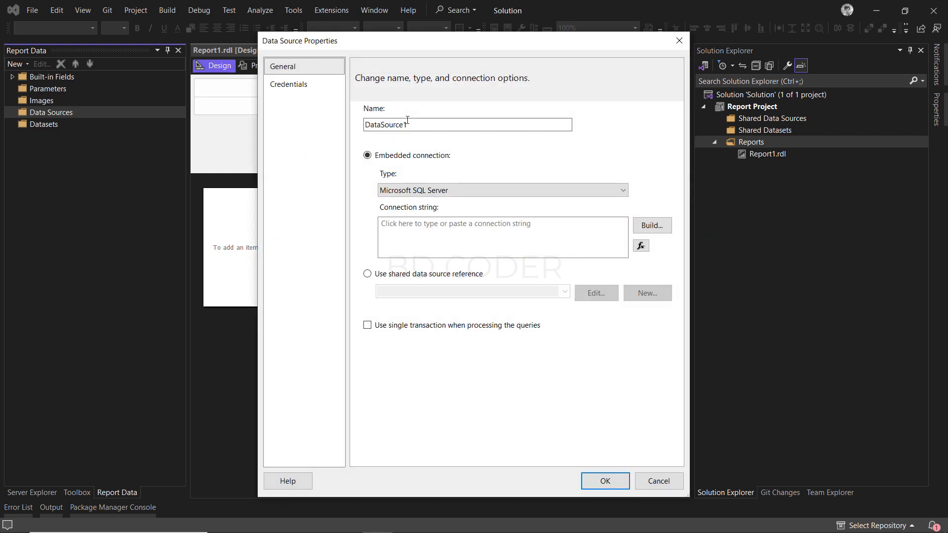
left_click(420, 120)
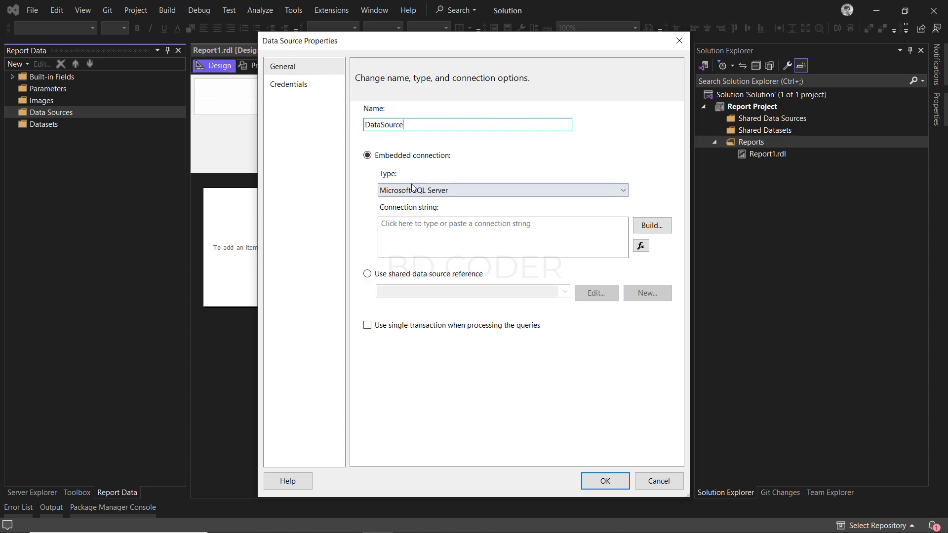
left_click(623, 191)
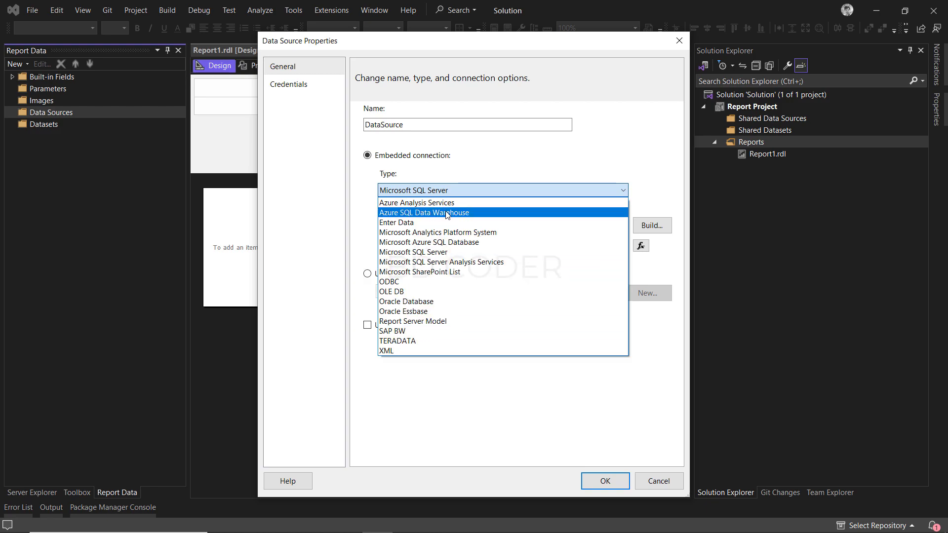
left_click(427, 253)
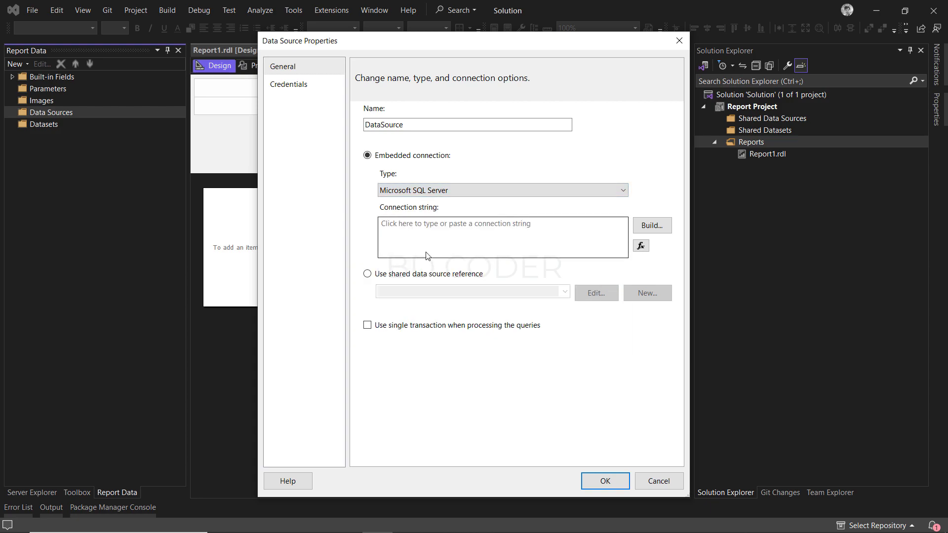
Build the connection string to the server DESKTOP-UURN988\MSSQLSERVER2022 using Windows Authentication
left_click(651, 231)
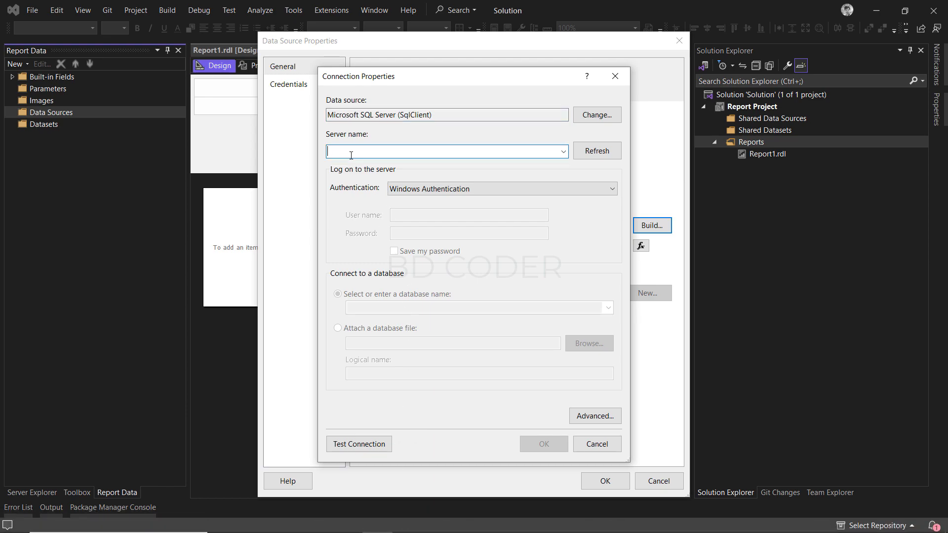
left_click(564, 152)
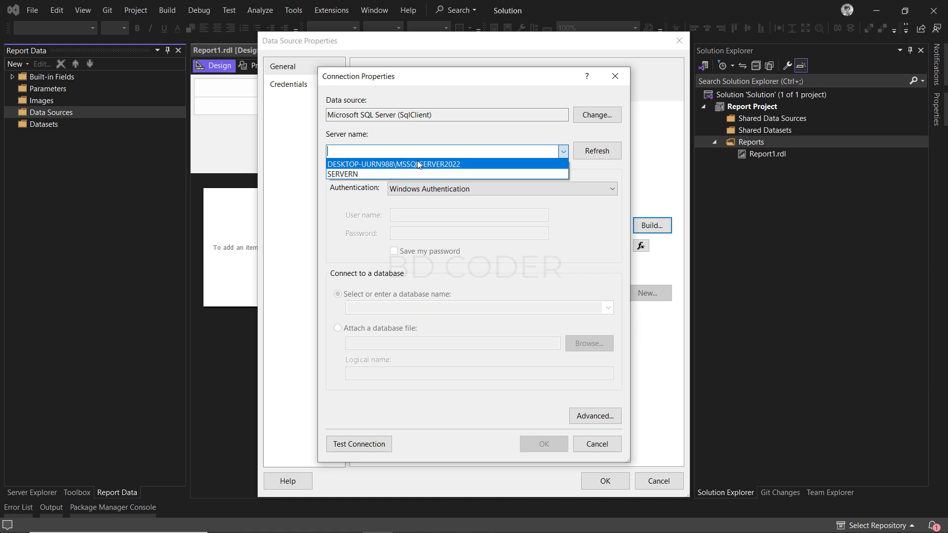
left_click(418, 164)
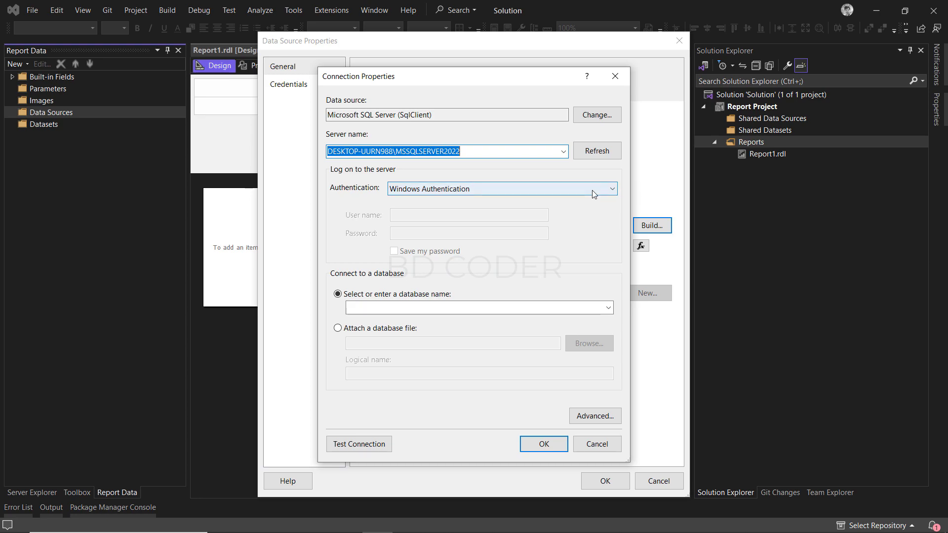
left_click(611, 189)
left_click(463, 212)
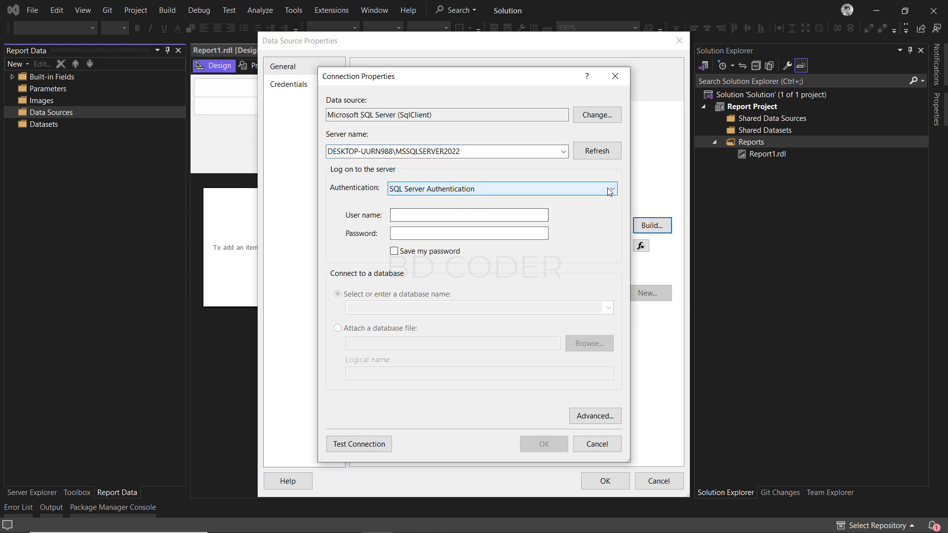
left_click(503, 190)
left_click(456, 205)
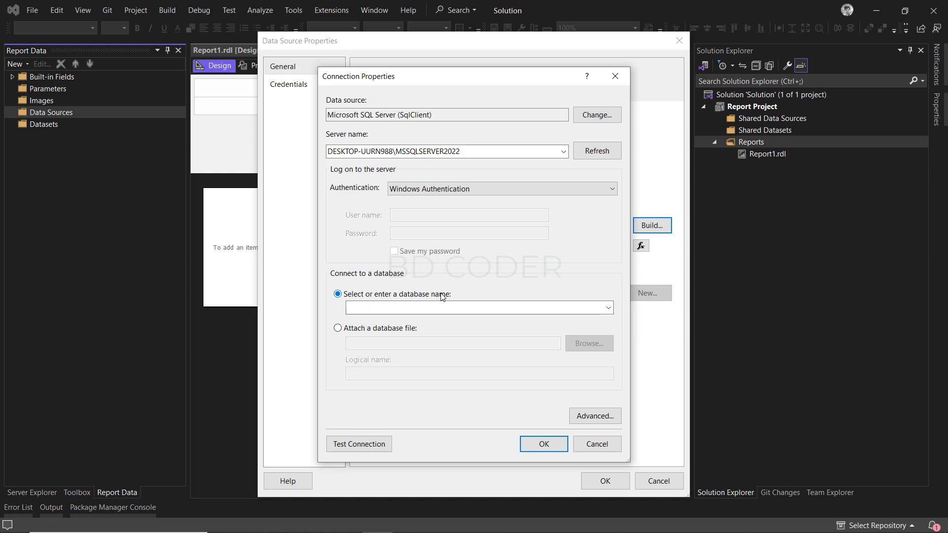
Select TestDB as the connection's database and test the connection
left_click(608, 308)
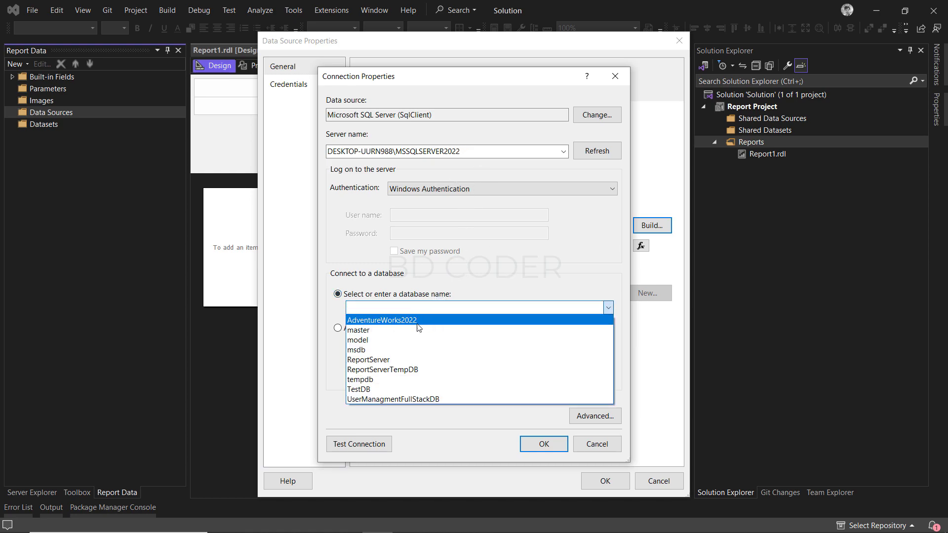
left_click(360, 390)
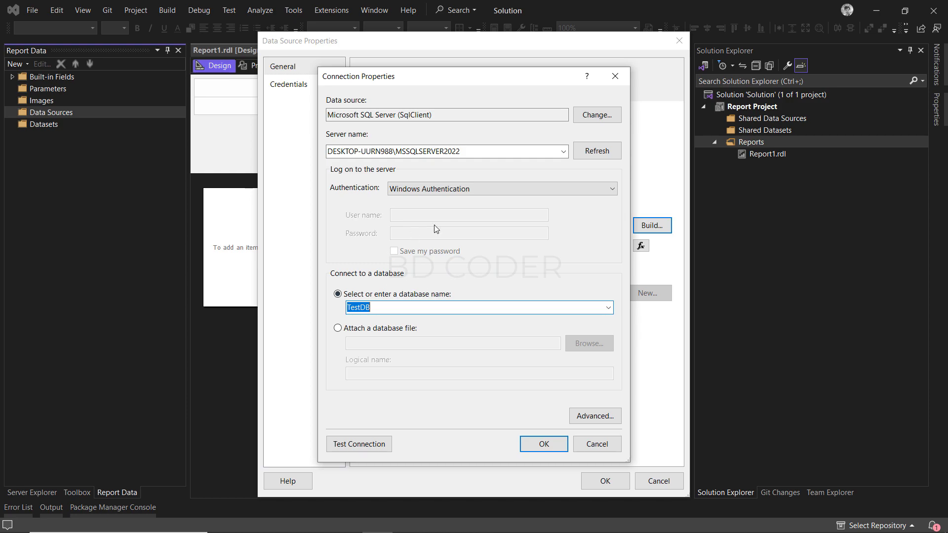
left_click(345, 448)
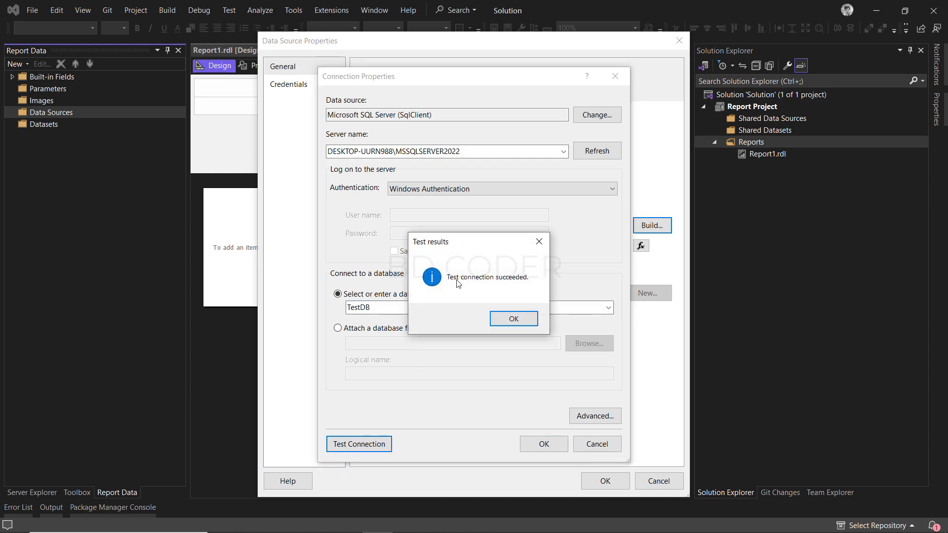
left_click(521, 321)
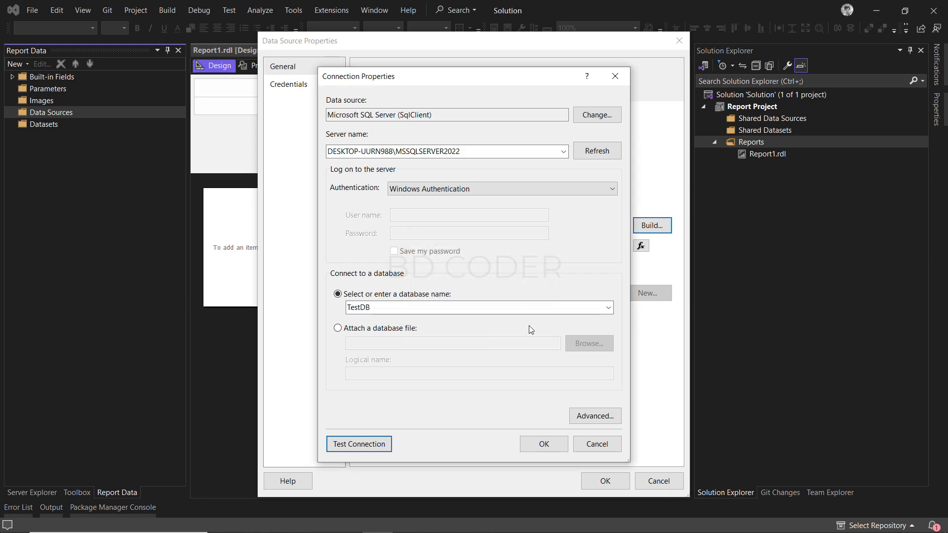
Accept the connection properties and save the data source with Windows Authentication (integrated security) as its credentials
left_click(544, 444)
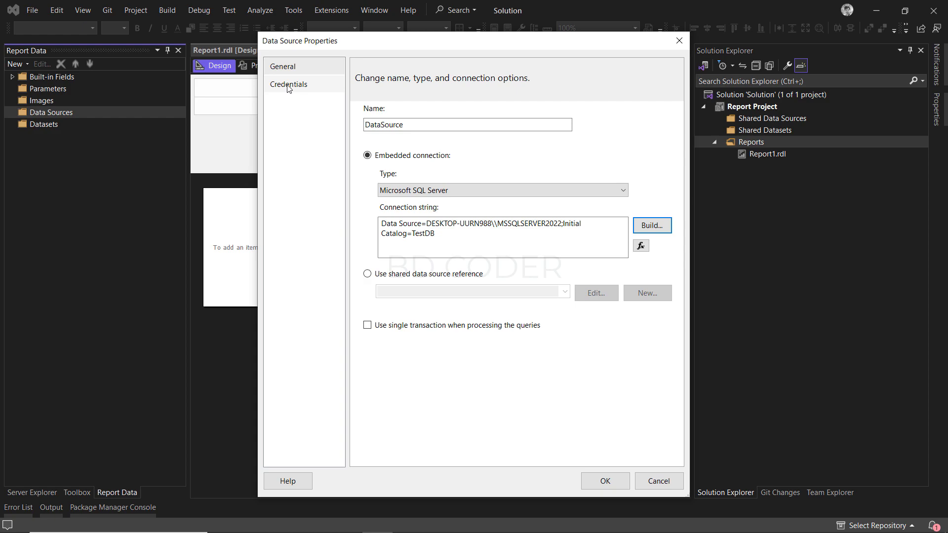
left_click(289, 86)
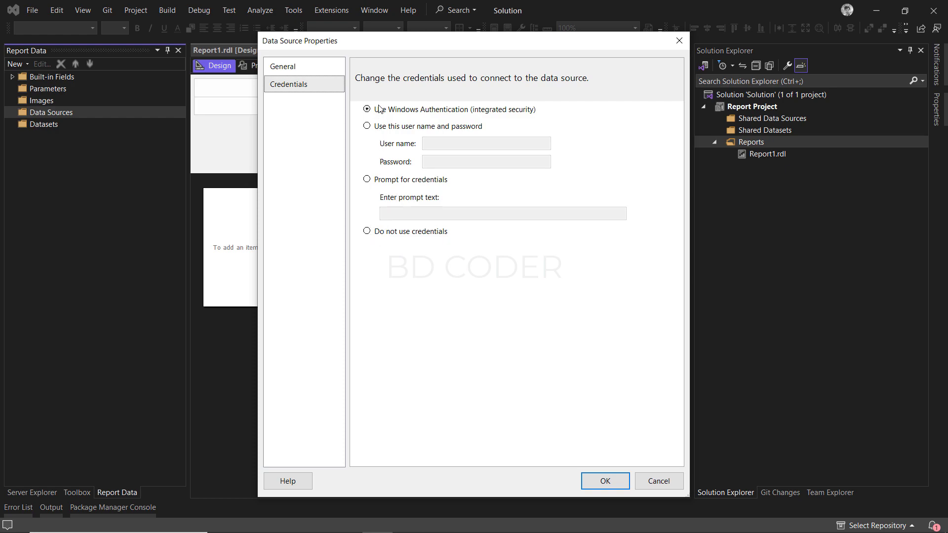
left_click(607, 481)
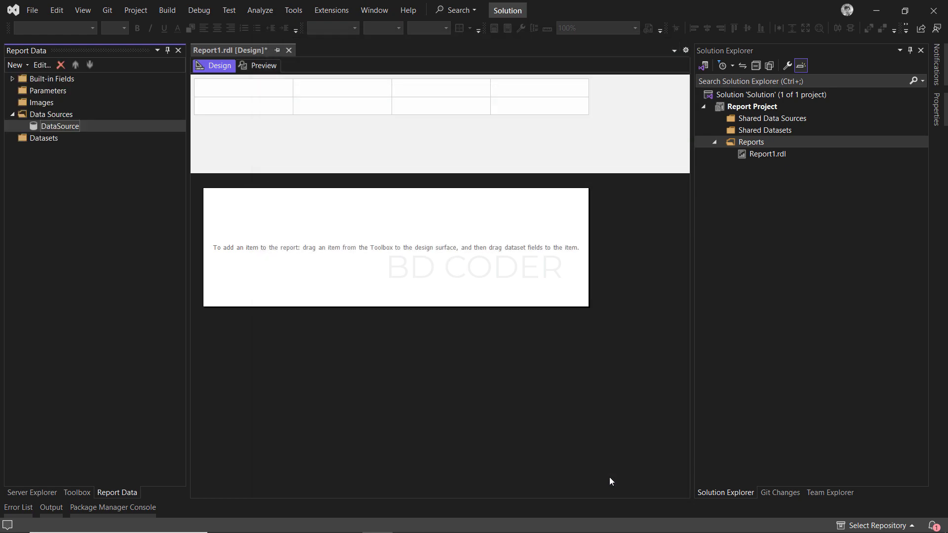
Reopen the properties of the report's DataSource and set its credentials to Windows Authentication (integrated security)
right_click(58, 126)
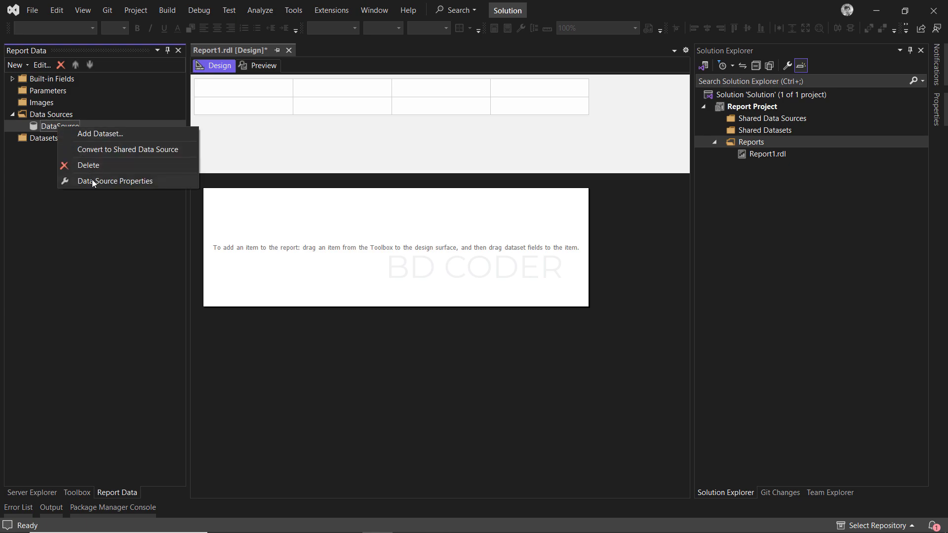
left_click(120, 182)
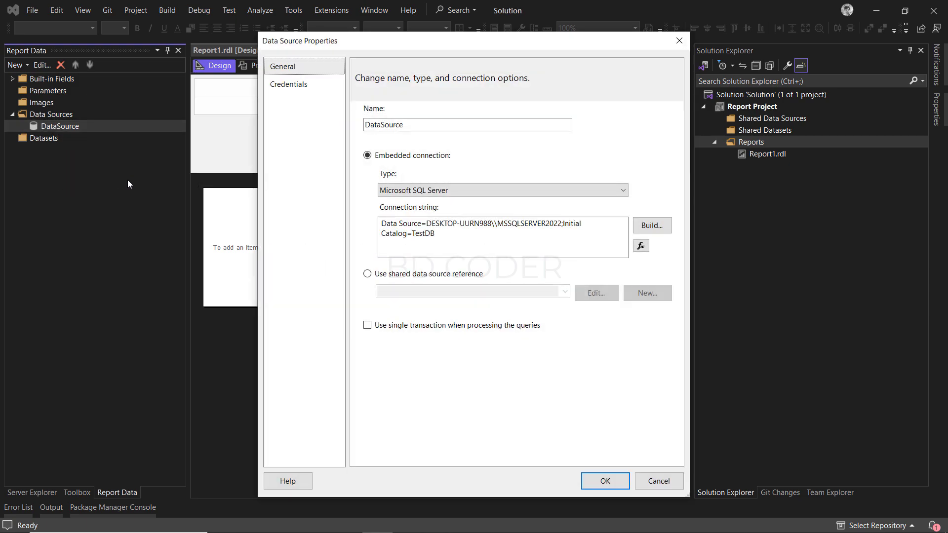
left_click(293, 85)
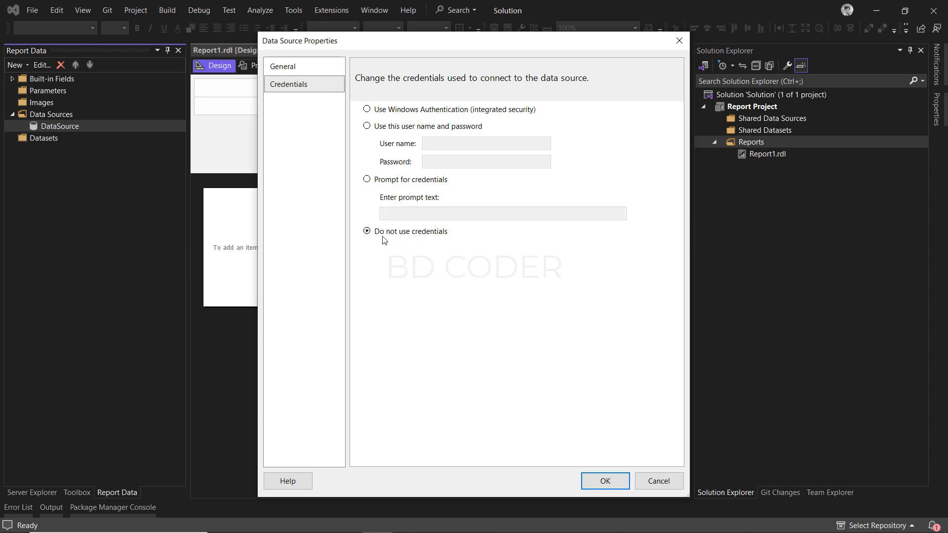
left_click(367, 109)
left_click(616, 479)
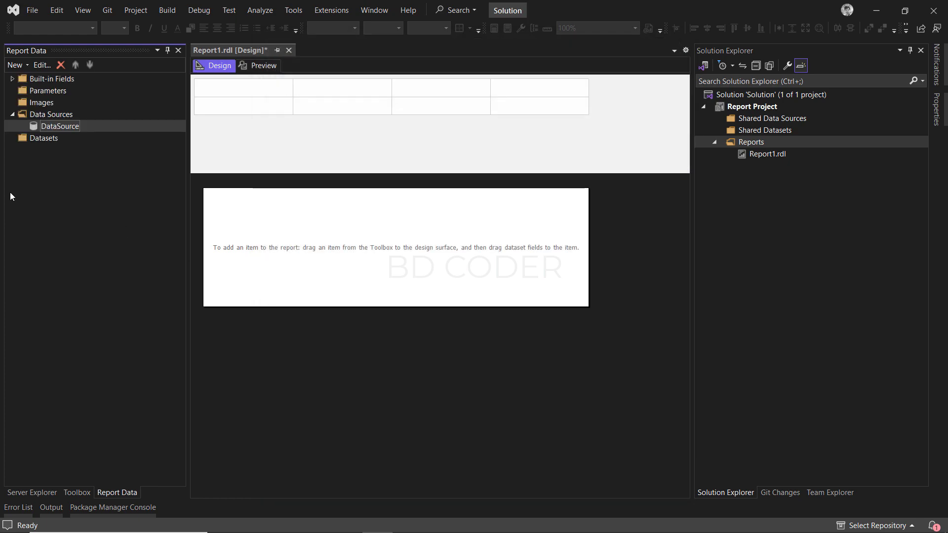
Add a dataset named DataSet, embedded in the report, that uses DataSource as its data source
right_click(43, 139)
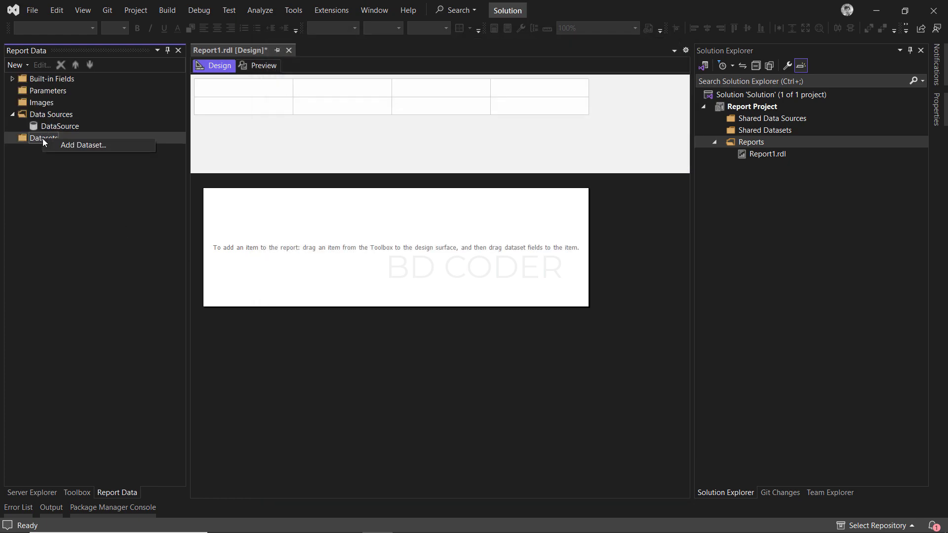
left_click(78, 146)
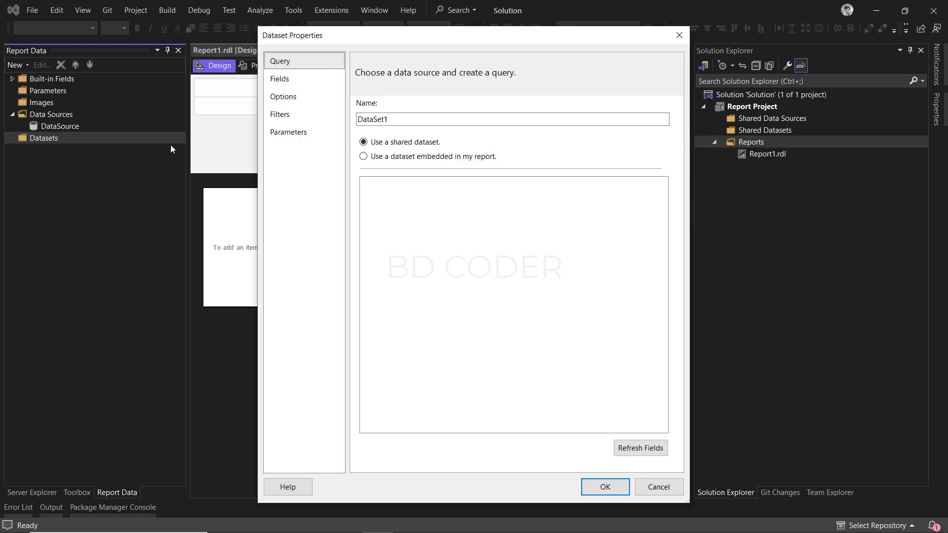
left_click(410, 118)
left_click(410, 156)
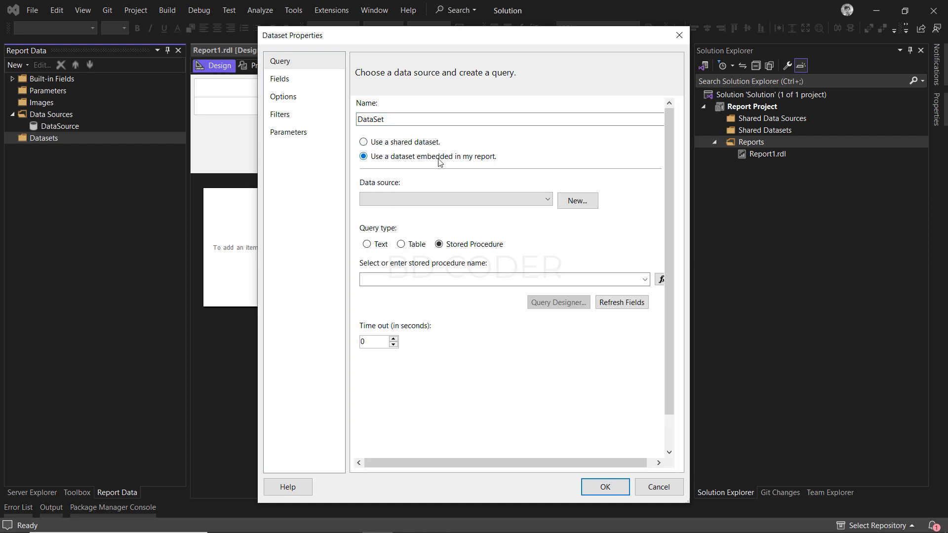
left_click(548, 199)
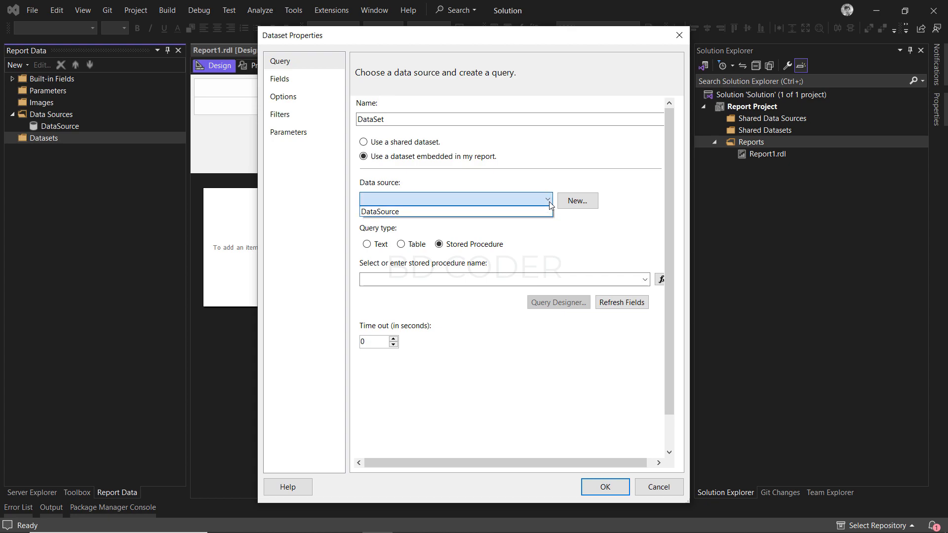
left_click(377, 211)
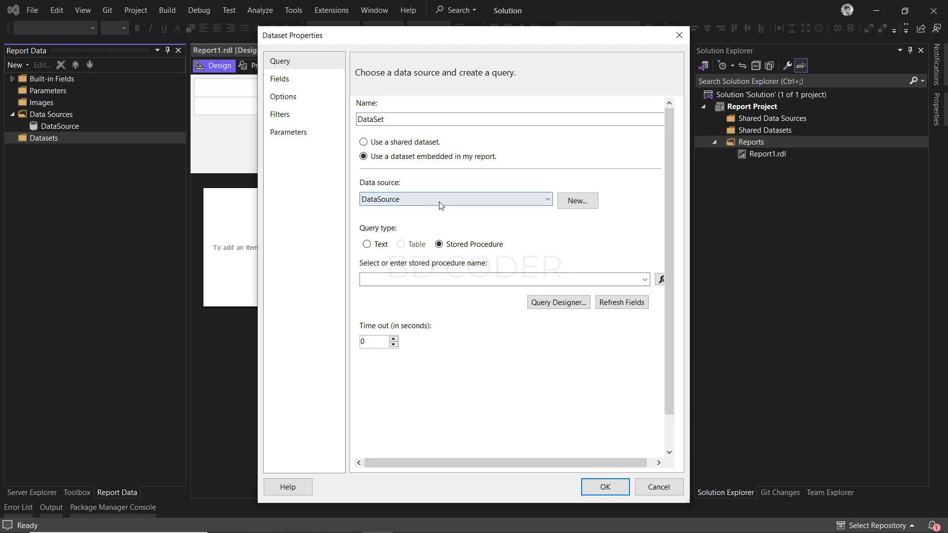
left_click(577, 200)
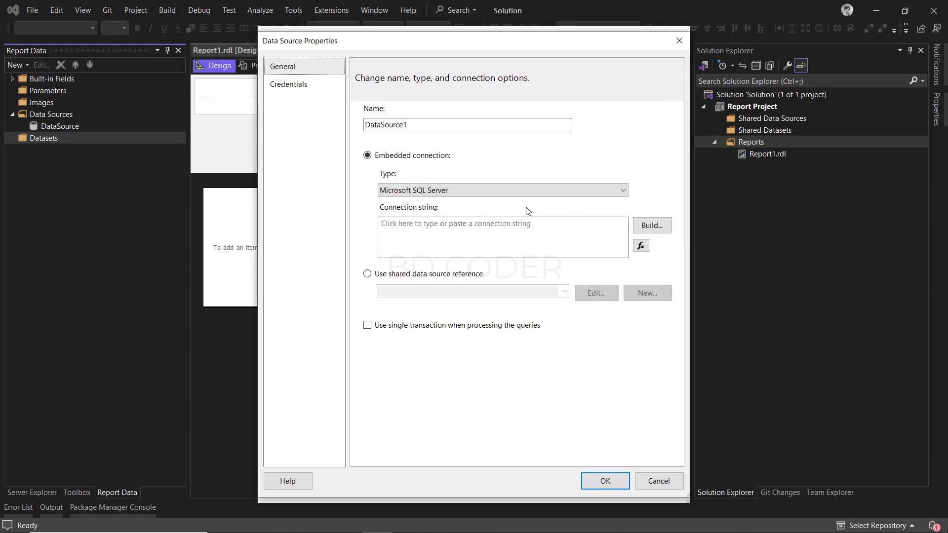
left_click(679, 40)
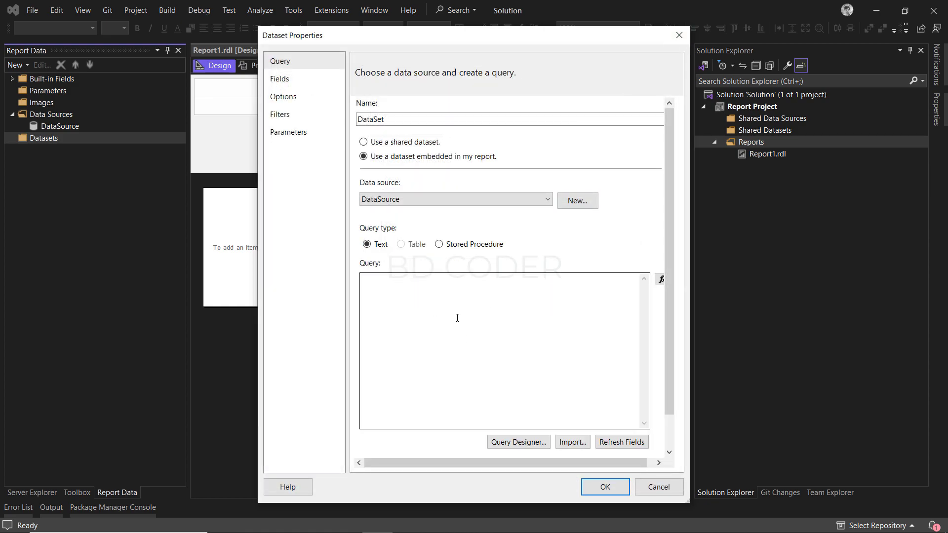
Set the dataset's query type to Stored Procedure, choose EmployeeSalaryGetById, and save the dataset without updating the fields list
left_click(439, 245)
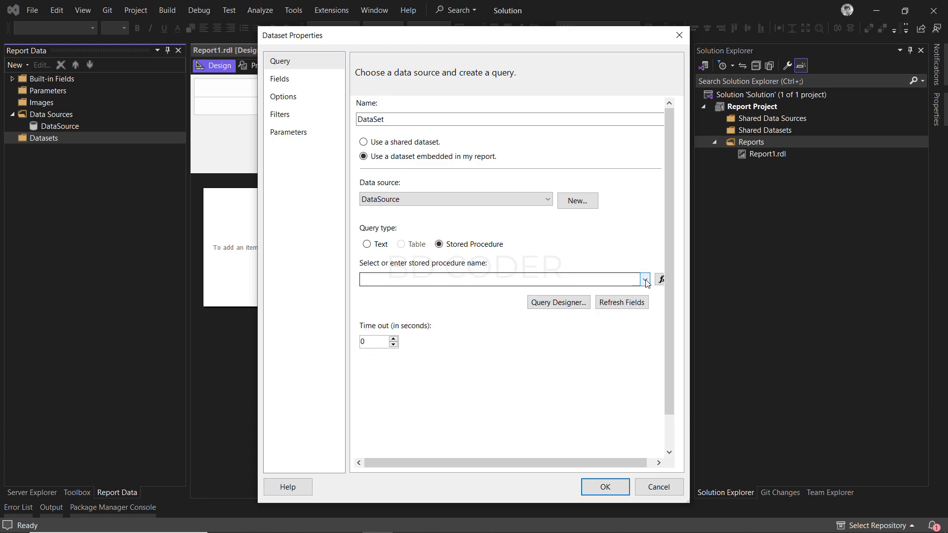
left_click(412, 281)
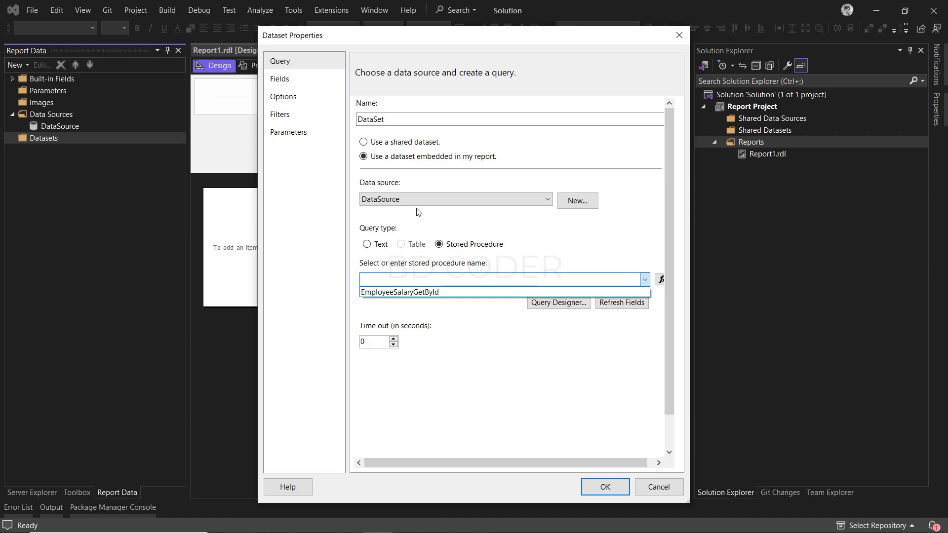
left_click(431, 293)
left_click(611, 485)
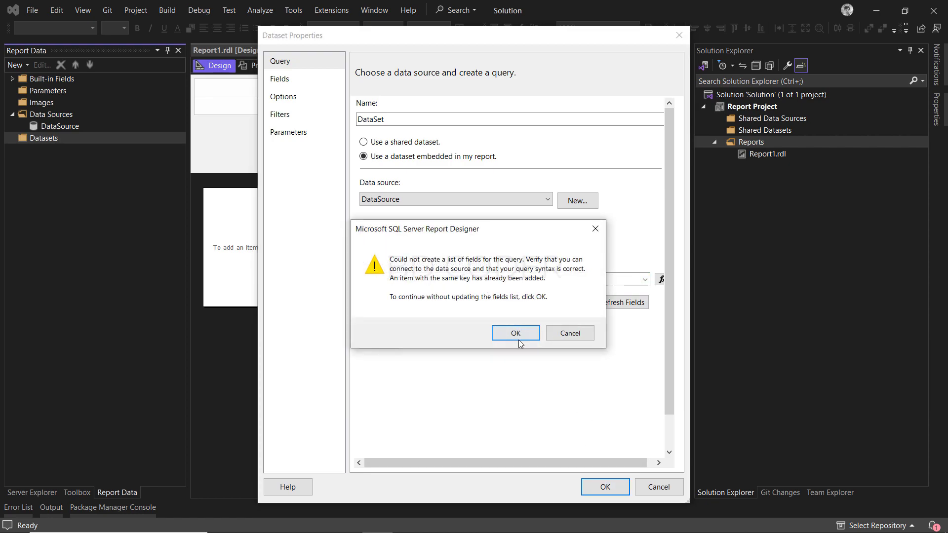
left_click(518, 341)
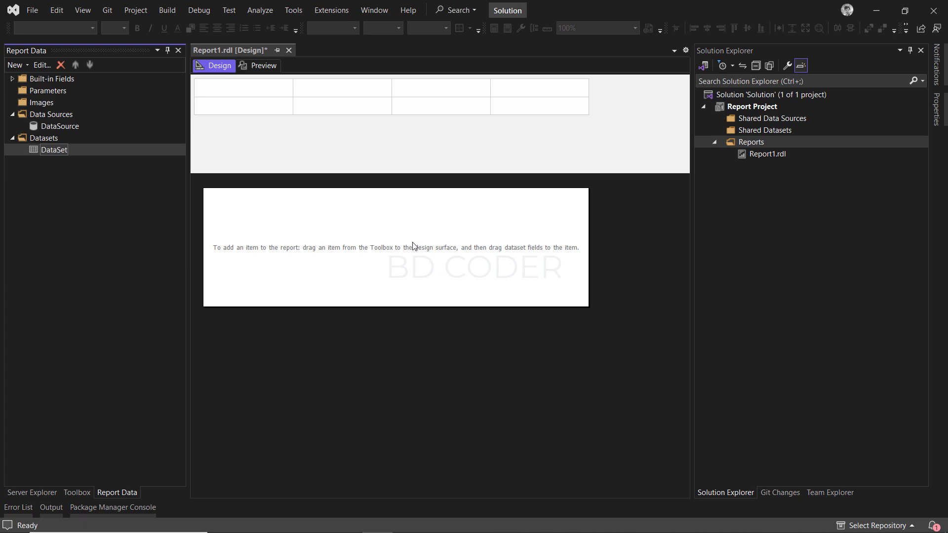
Open the properties of DataSet and add an empty query field to its field list
right_click(55, 150)
left_click(122, 210)
left_click(279, 80)
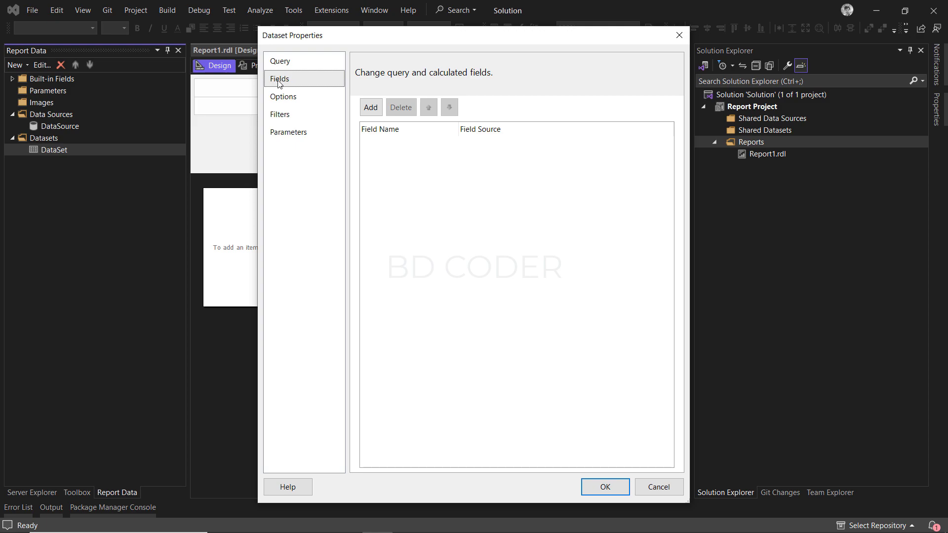
left_click(373, 110)
left_click(374, 109)
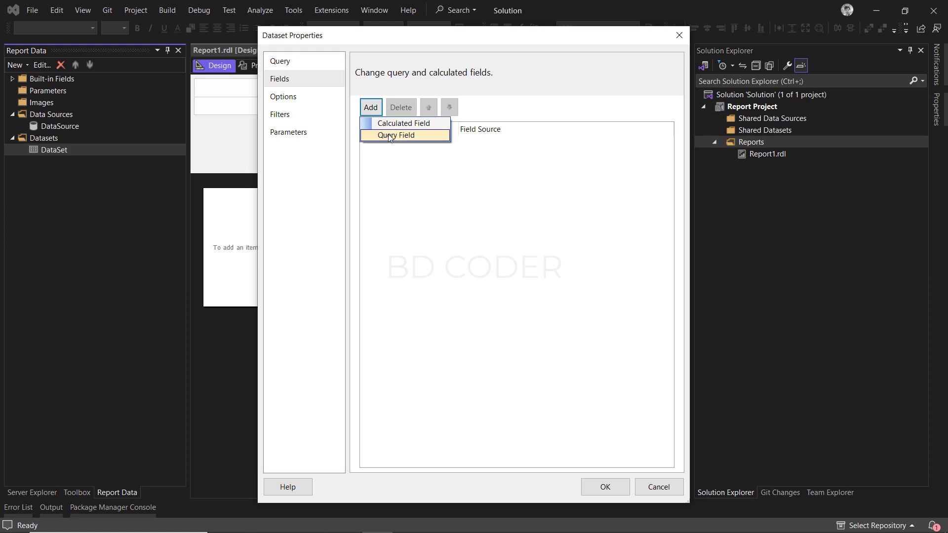
left_click(408, 140)
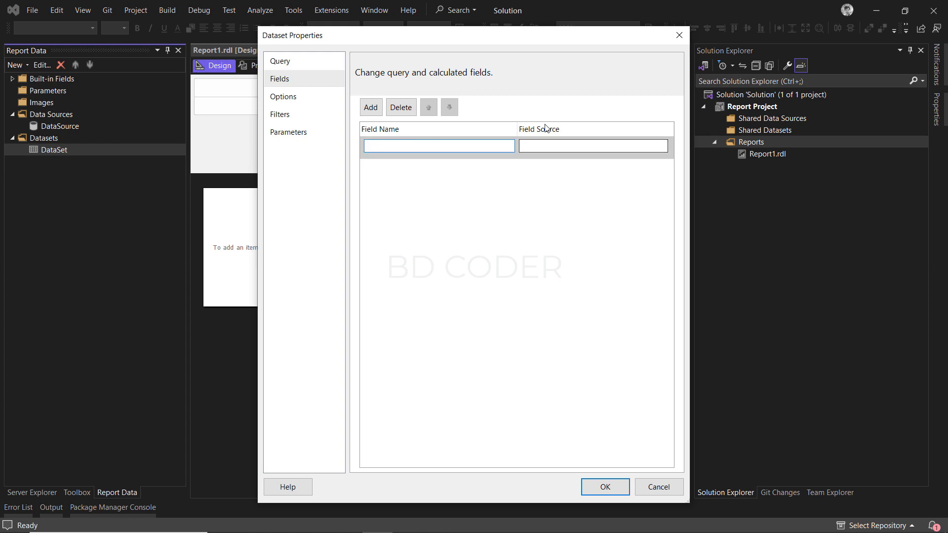
left_click(548, 148)
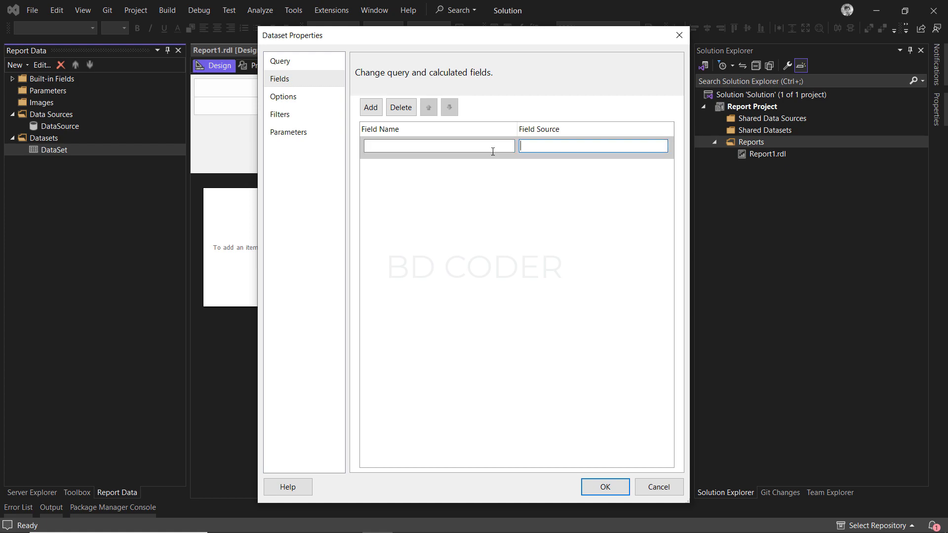
left_click(475, 146)
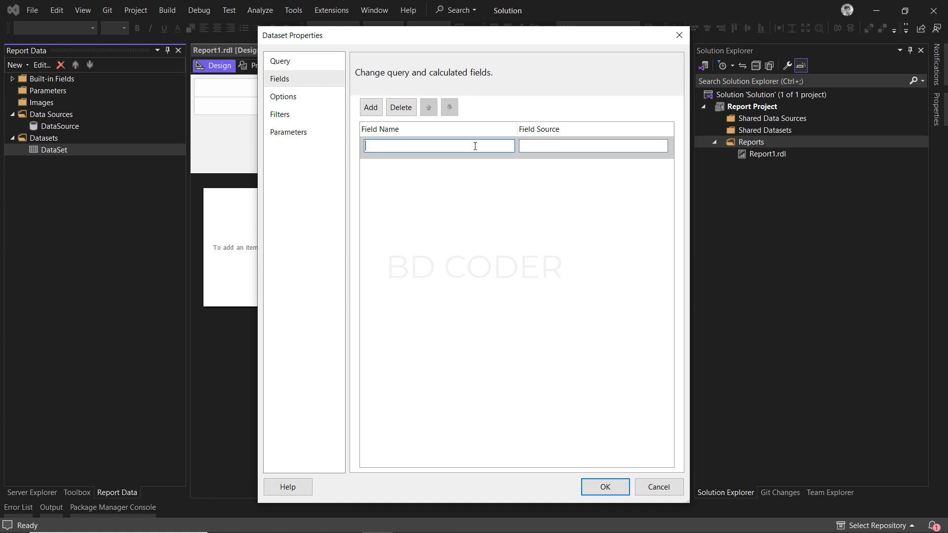
Switch to SQL Server Management Studio and connect to DESKTOP-UURN988\MSSQLSERVER2022 with Windows Authentication
mouse_move(423, 524)
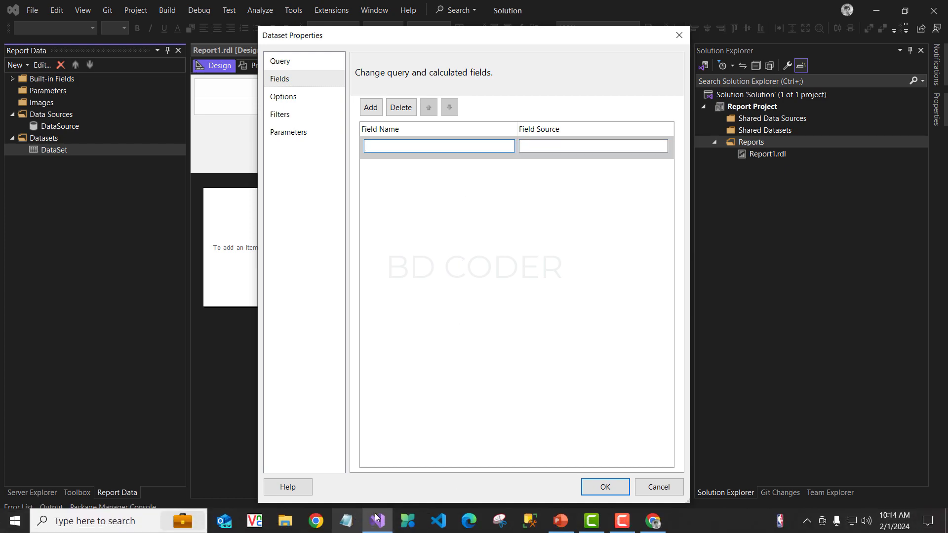
left_click(542, 522)
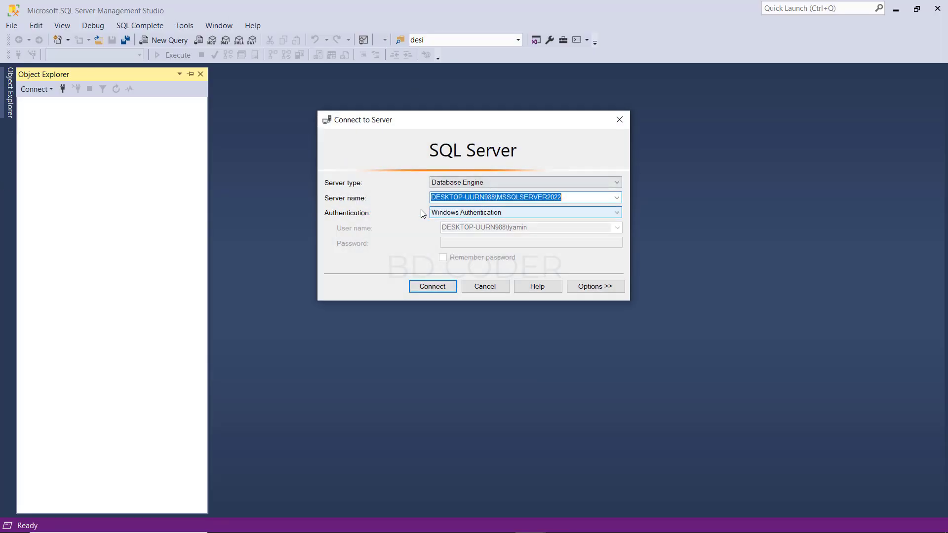
left_click(431, 288)
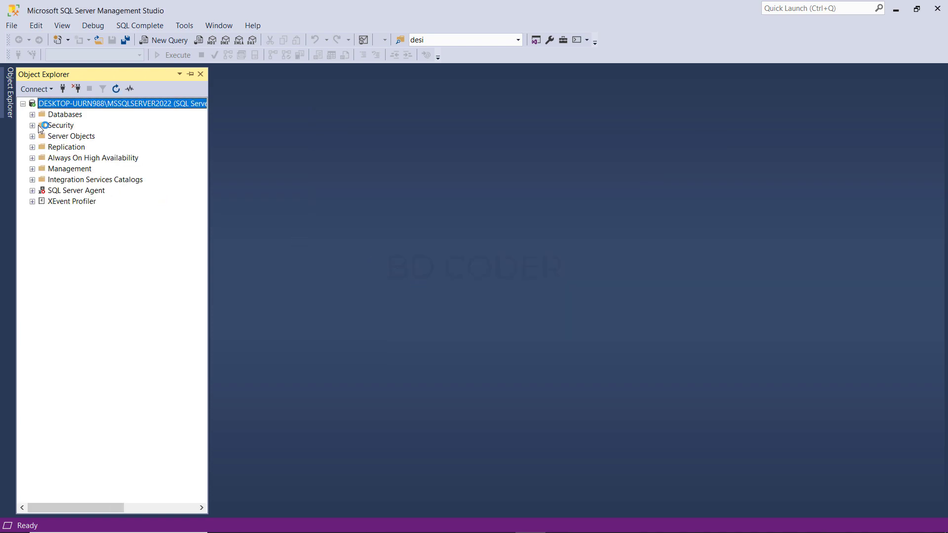
Open the stored procedure dbo.EmployeeSalaryGetById of the TestDB database for modification
left_click(32, 115)
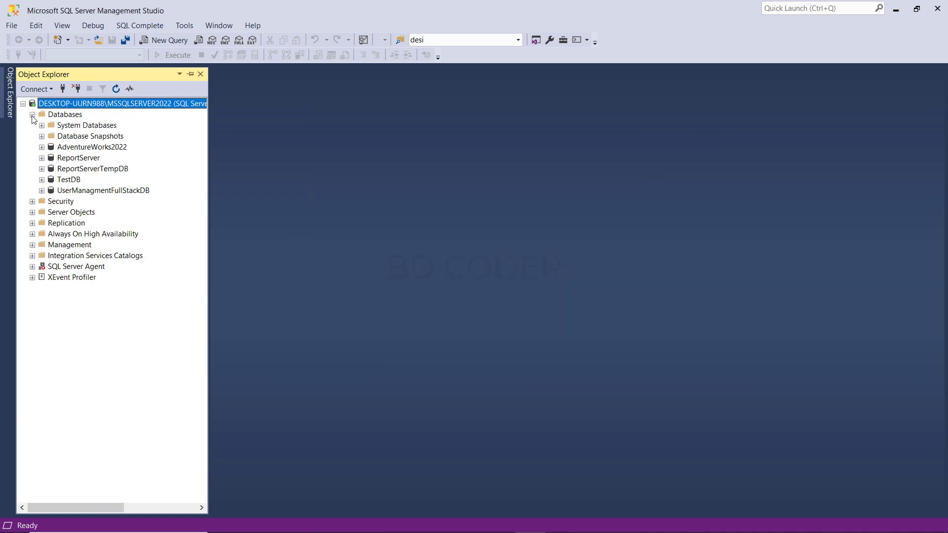
left_click(42, 179)
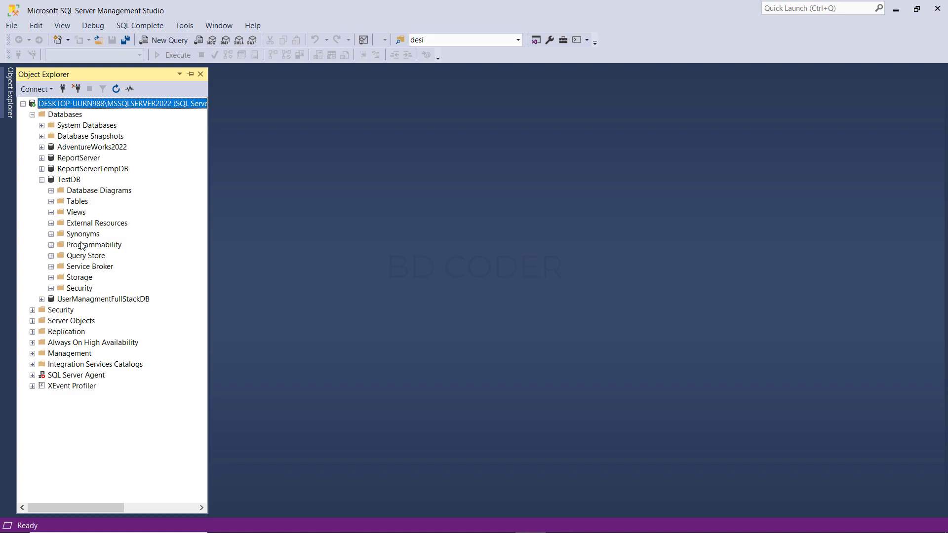
left_click(51, 245)
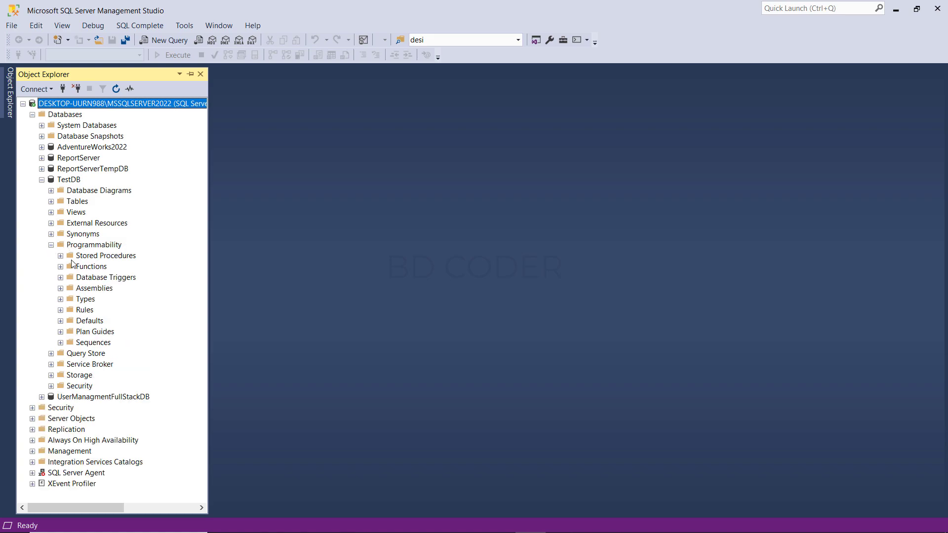
left_click(61, 256)
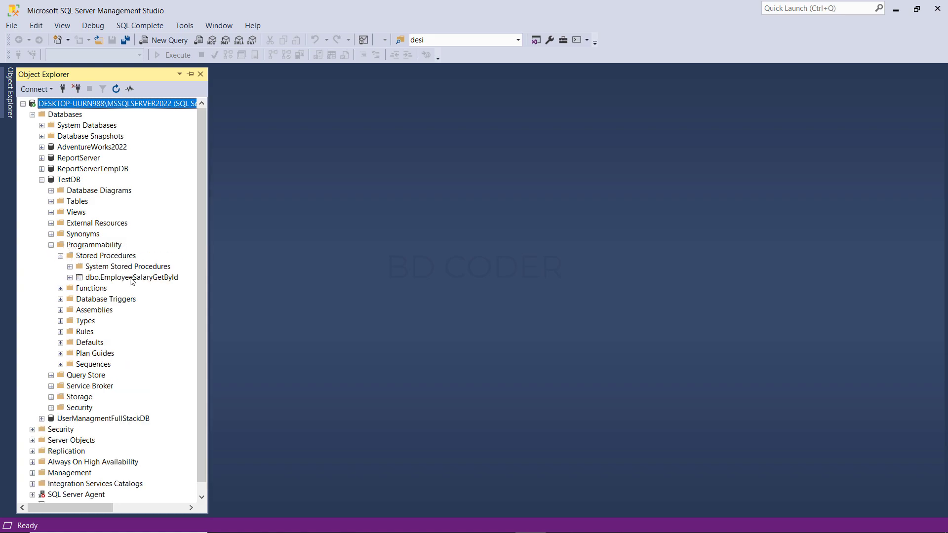
right_click(143, 281)
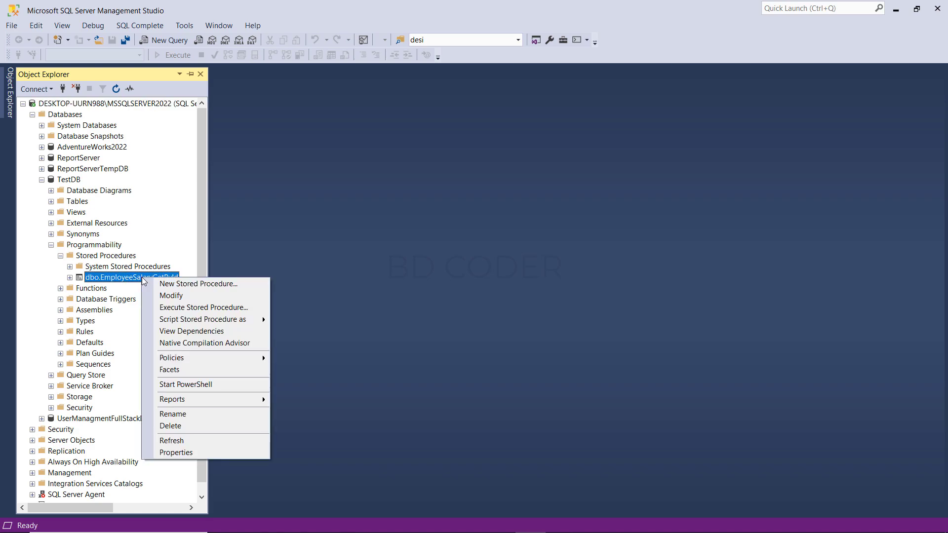
left_click(176, 295)
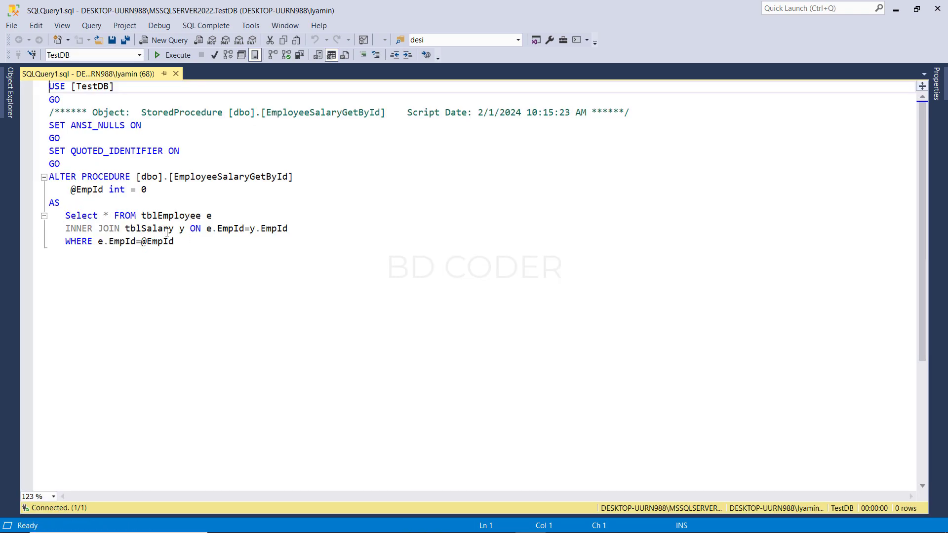
Add the statement EXEC EmployeeSalaryGetById 1 below the procedure script and execute only that statement
left_click(182, 241)
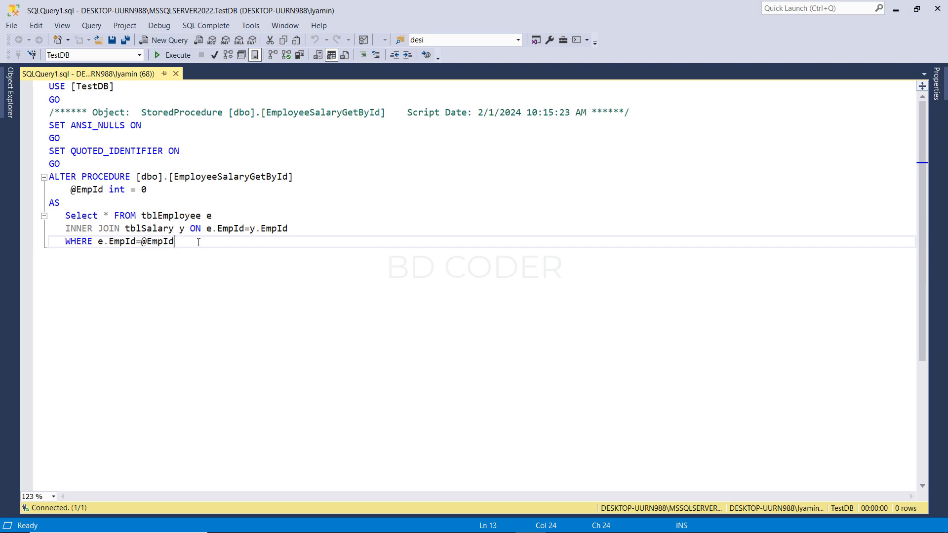
key("Return")
key("Return")
key("Return")
key("BackSpace")
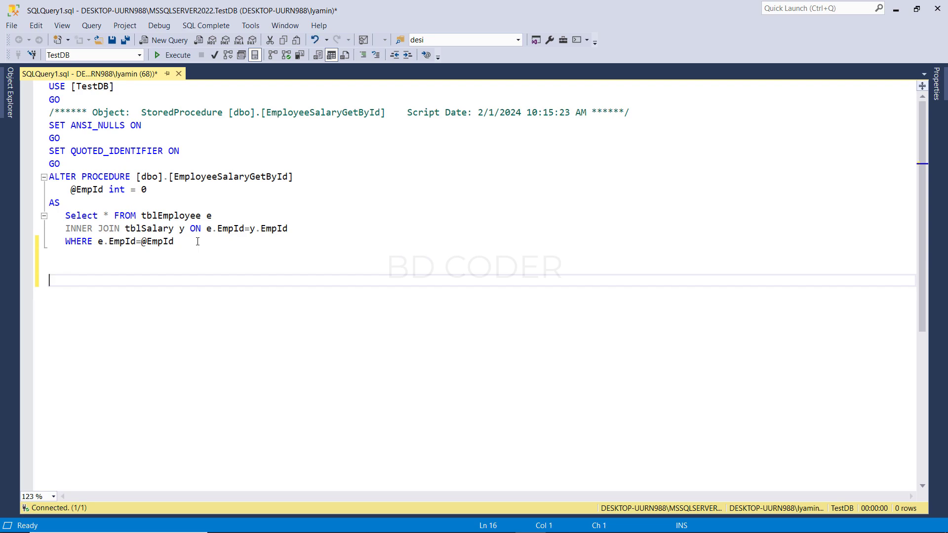
type("exec Emp")
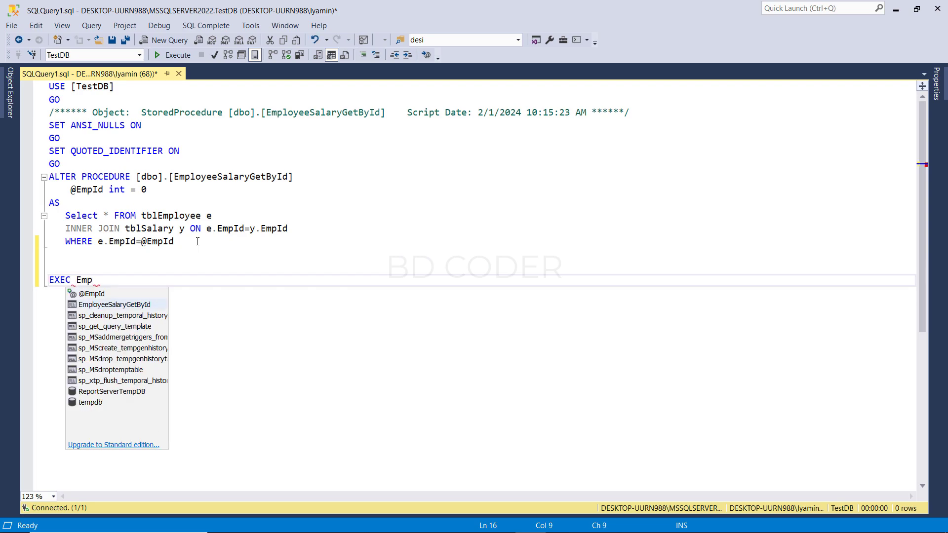
key("Tab")
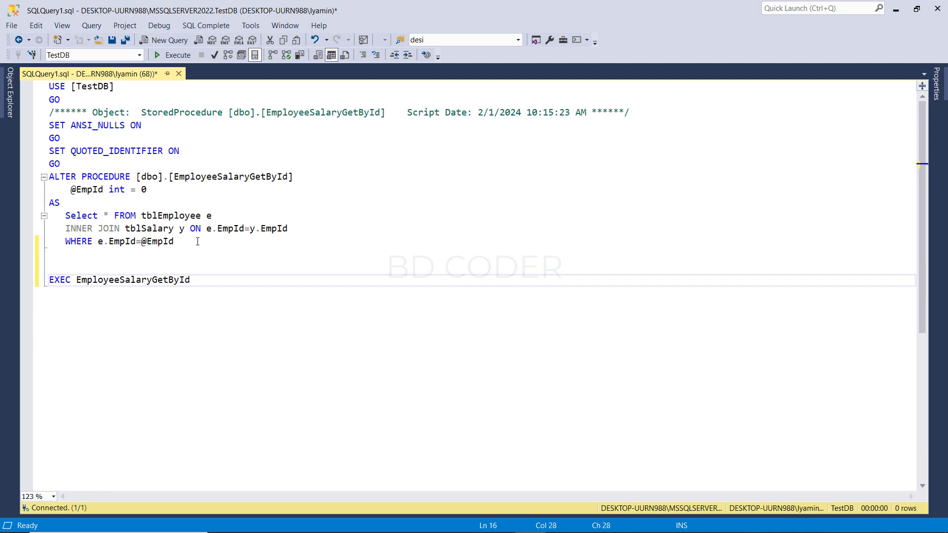
type("1")
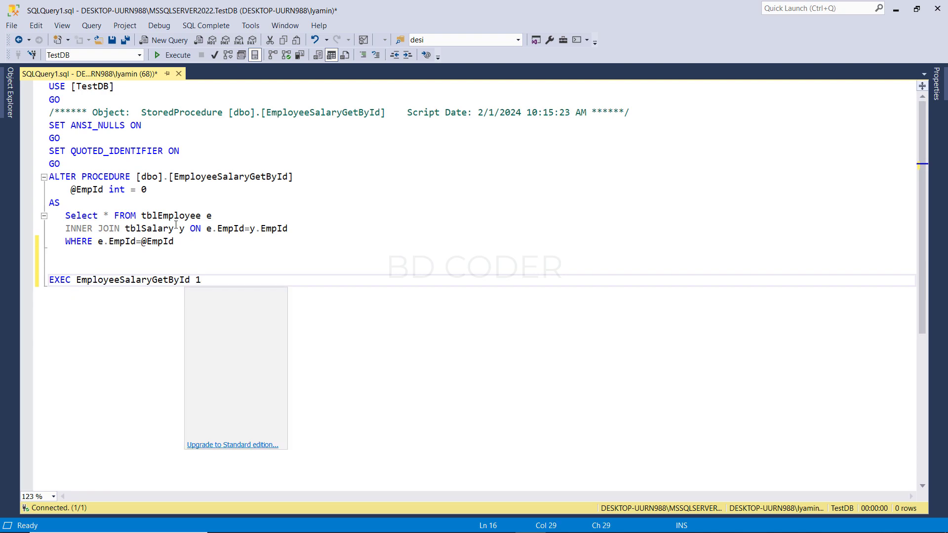
left_click_drag(203, 279, 49, 280)
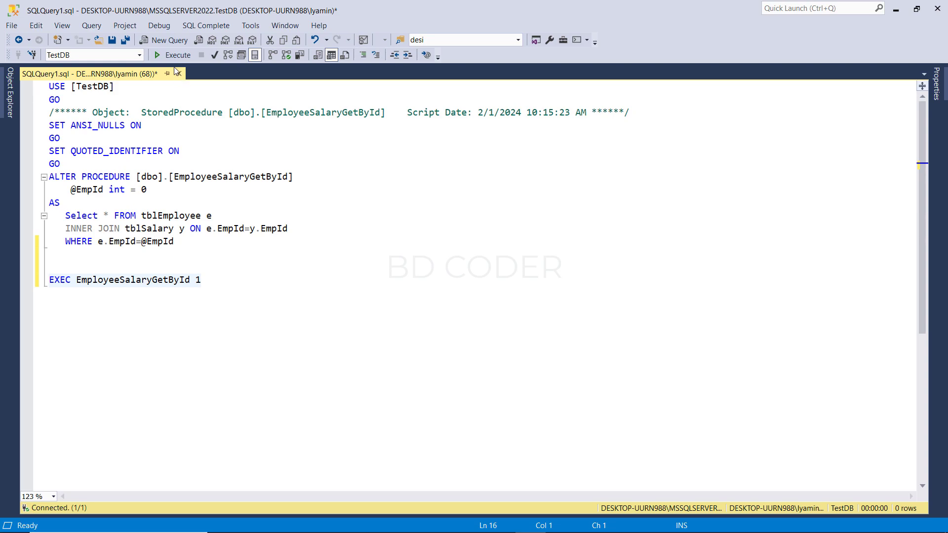
left_click(174, 58)
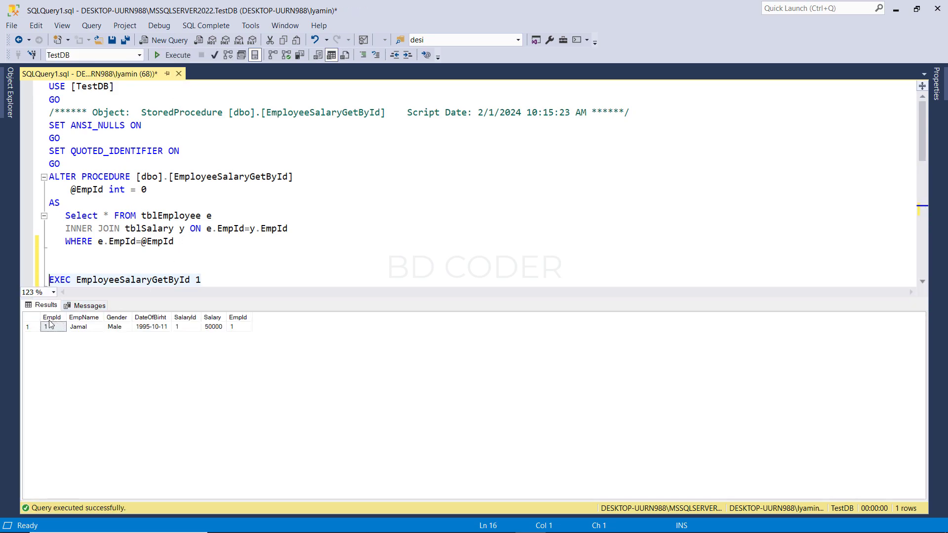
Copy the whole query result with its headers and paste it below the EXEC statement in the query script
left_click(35, 319)
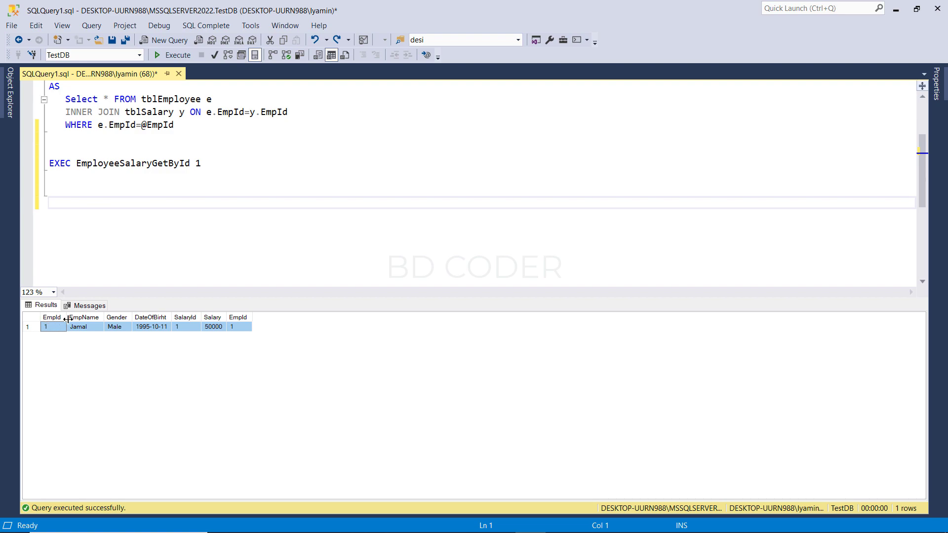
right_click(35, 320)
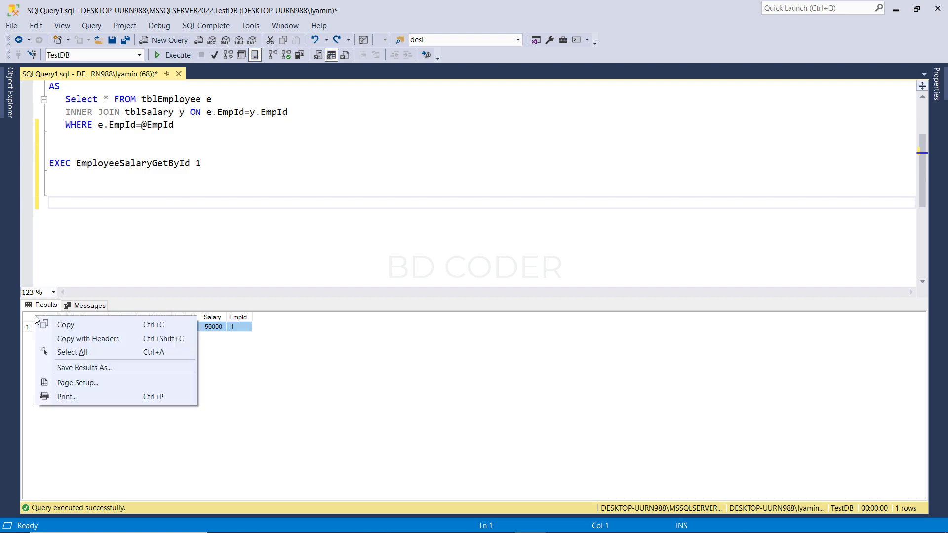
left_click(74, 340)
left_click(63, 230)
key("ctrl+v")
Copy the EmpId column name, switch to Visual Studio, and enter it as the first dataset field's name and source
double_click(61, 203)
key("alt+Tab")
key("ctrl+v")
left_click(541, 147)
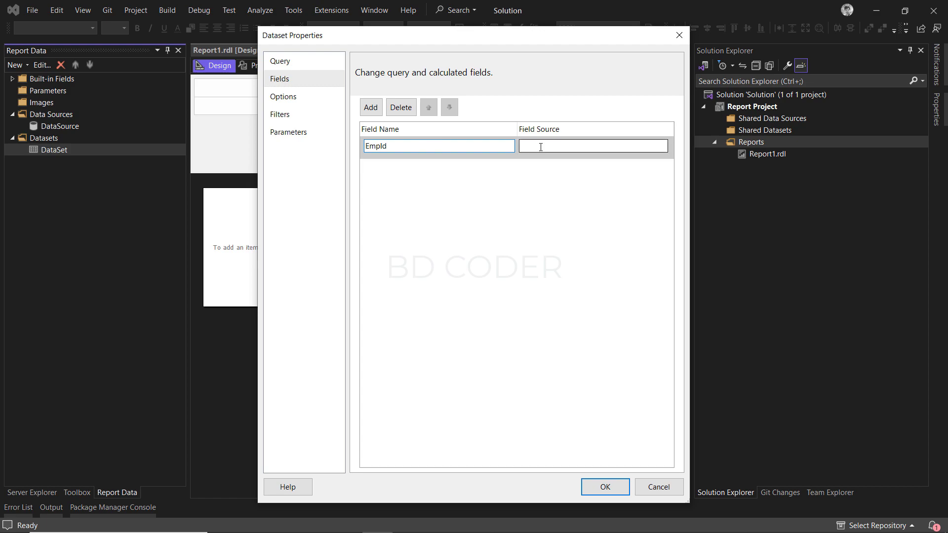
left_click(541, 146)
key("ctrl+v")
Add the fields EmpName, Gender, DateOfBirht, SalaryId and Salary with identical sources from the copied headers, and save the dataset
key("alt+Tab")
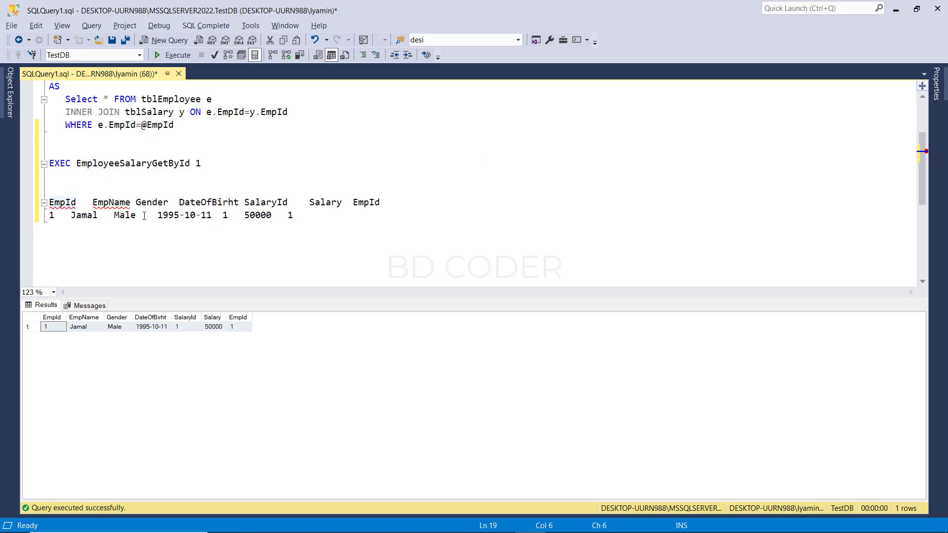
double_click(112, 203)
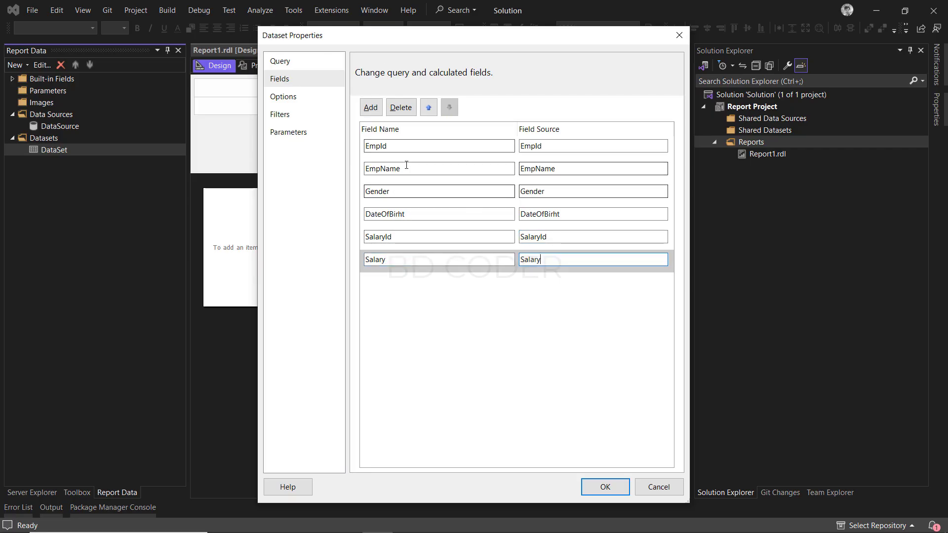
left_click(624, 488)
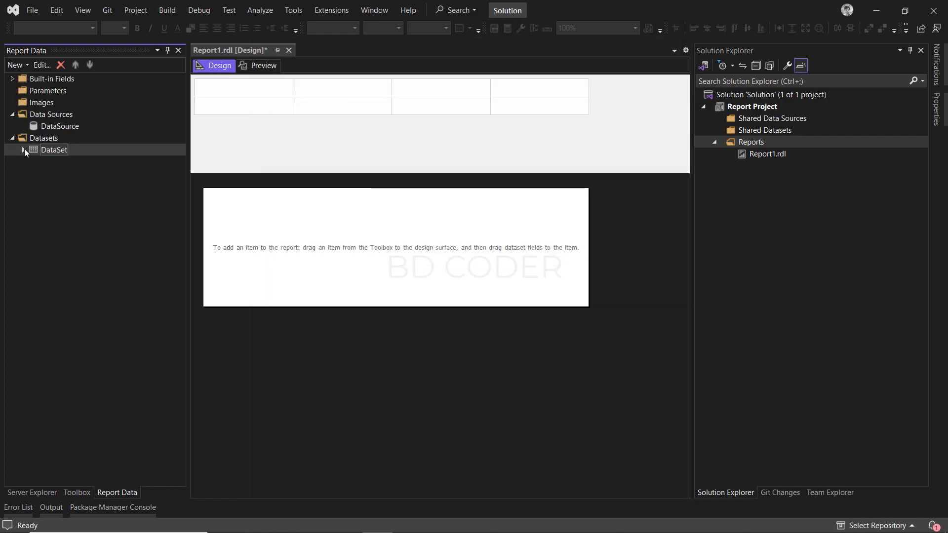
left_click(24, 150)
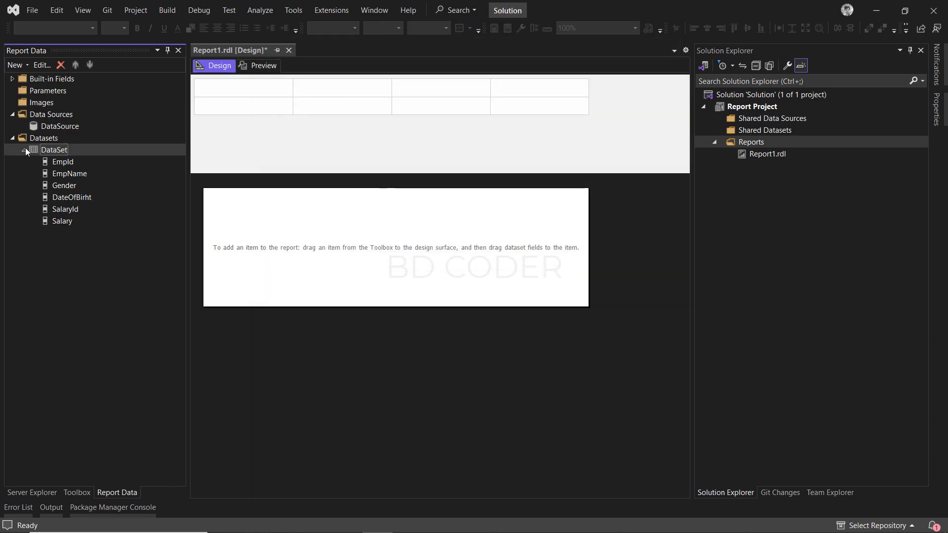
Add a query parameter named EmpId to DataSet, copying the name from the stored procedure's parameter in SQL Server Management Studio
right_click(51, 153)
left_click(94, 210)
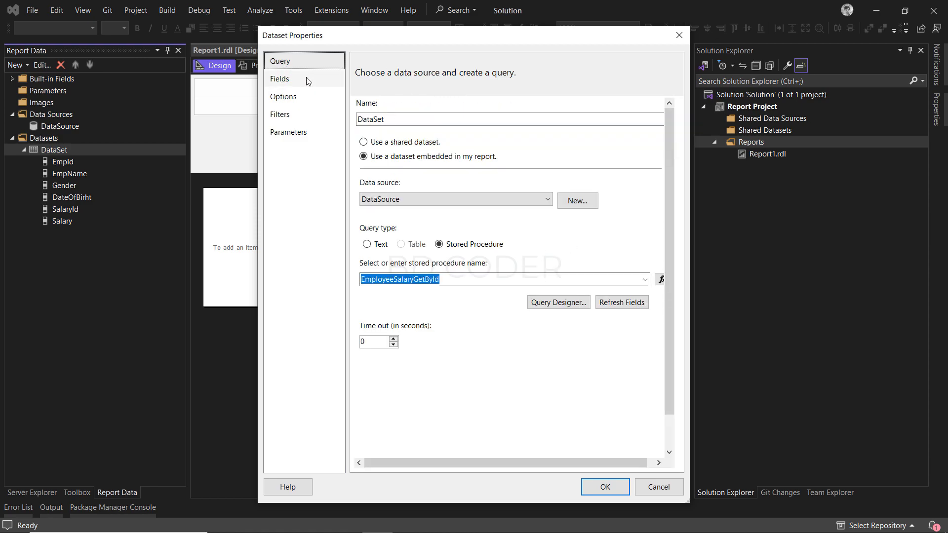
left_click(308, 136)
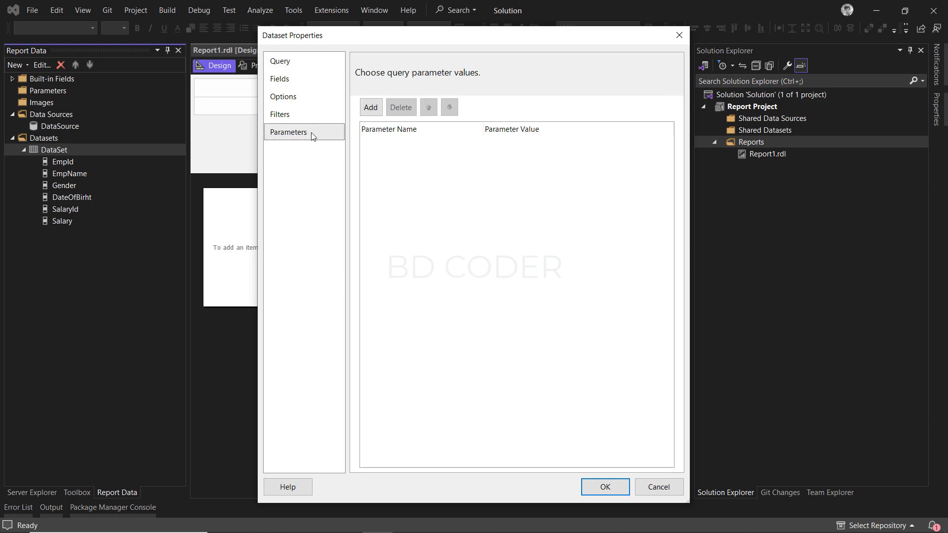
left_click(373, 108)
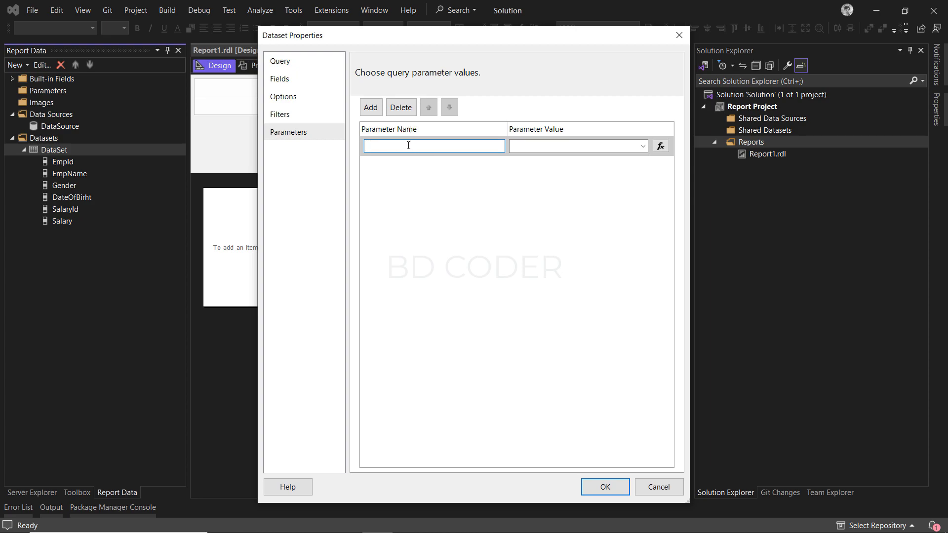
key("alt+Tab")
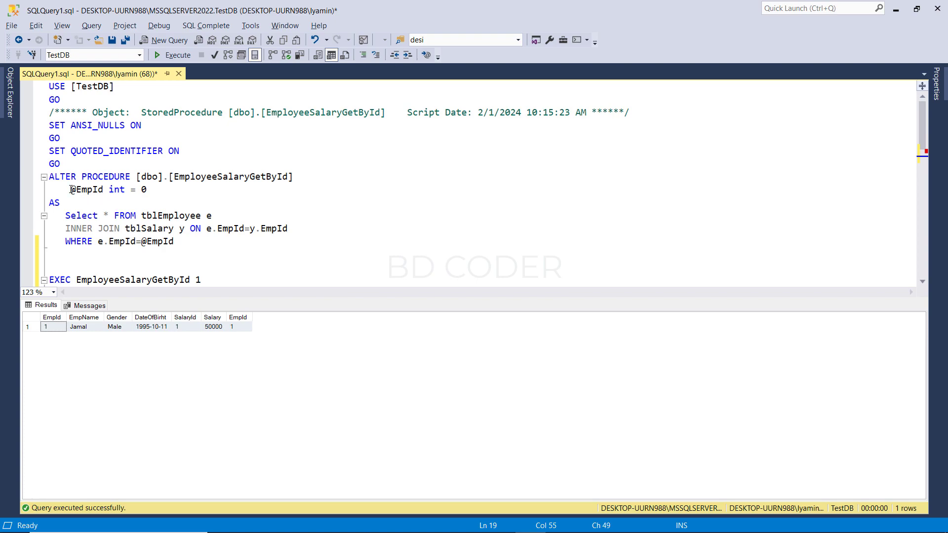
left_click(92, 190)
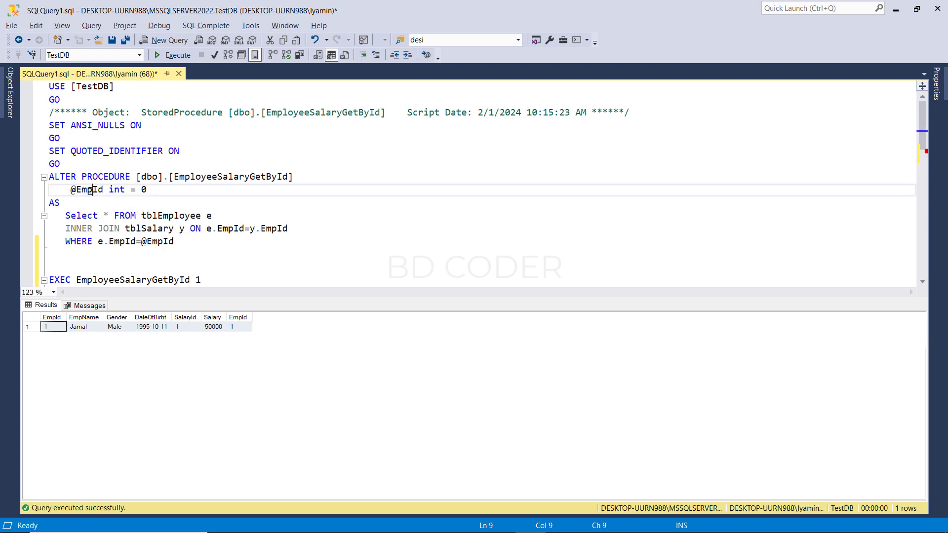
left_click_drag(77, 190, 104, 189)
key("alt+Tab")
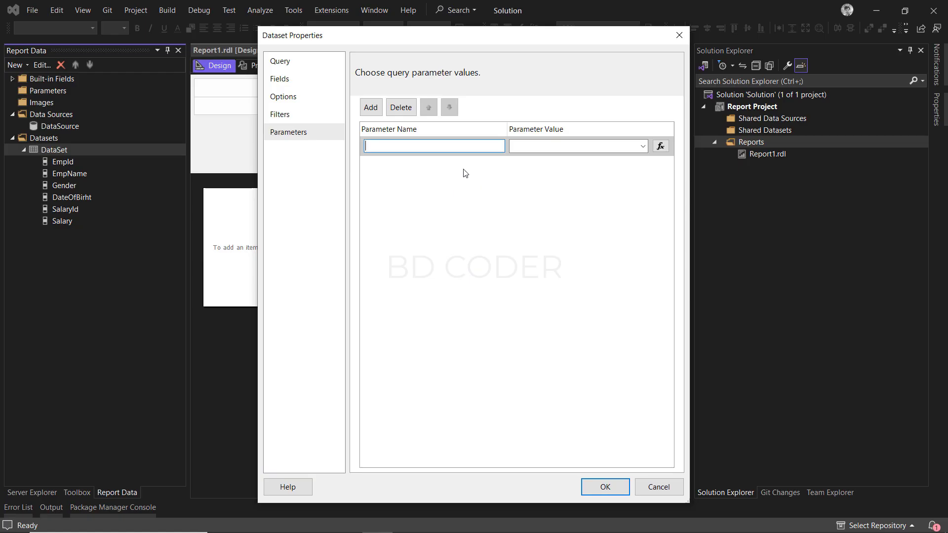
key("ctrl+v")
left_click(374, 149)
key("BackSpace")
left_click(540, 145)
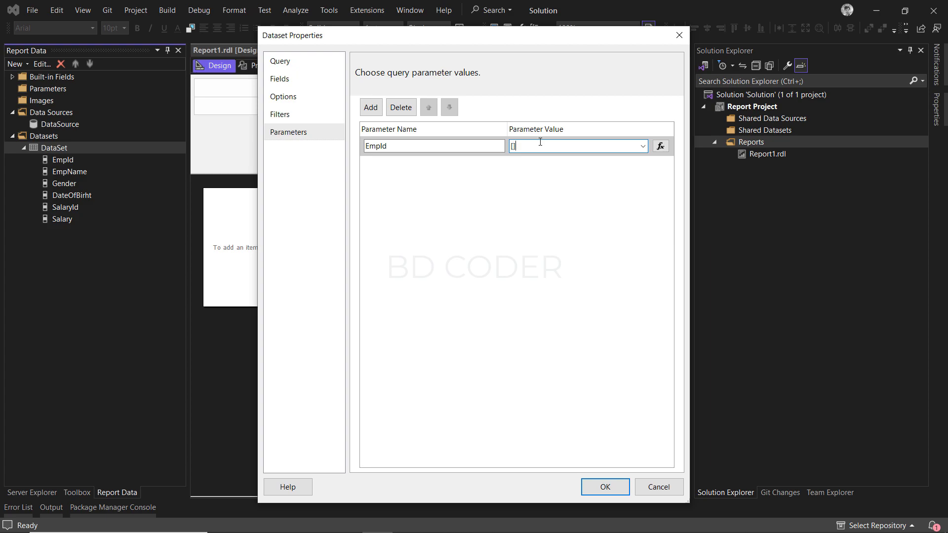
type("[@EmpId]")
key("Tab")
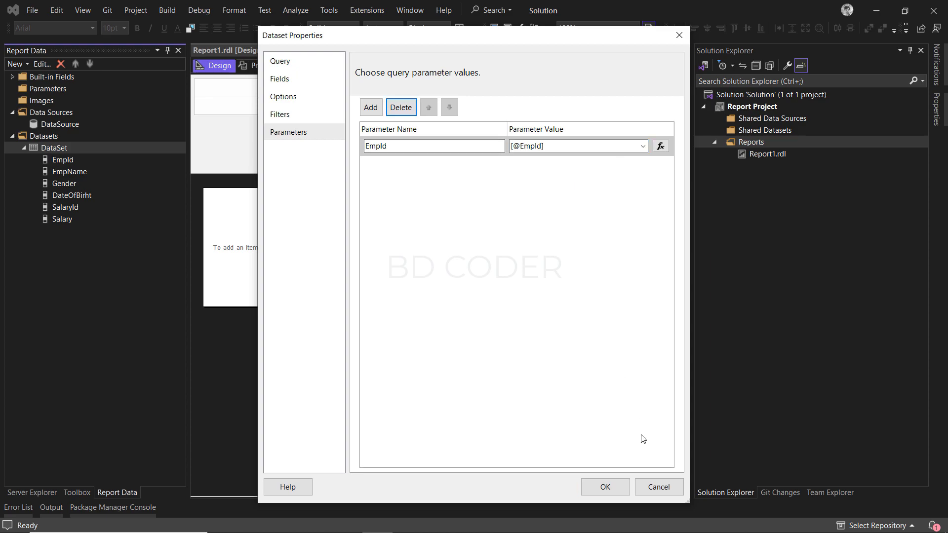
left_click(606, 488)
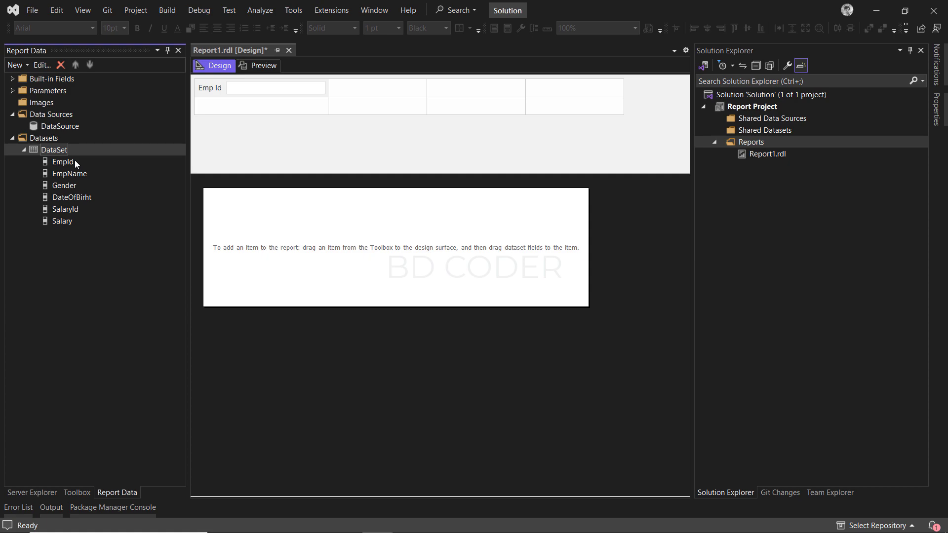
Place the EmpName field near the upper-left corner of the report body and preview the report for Emp Id 1
left_click(62, 173)
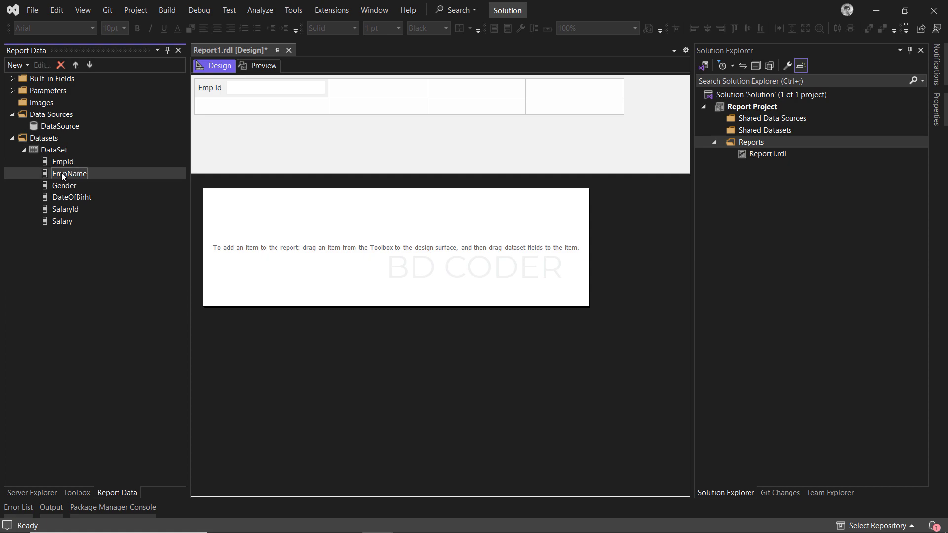
left_click_drag(61, 173, 232, 210)
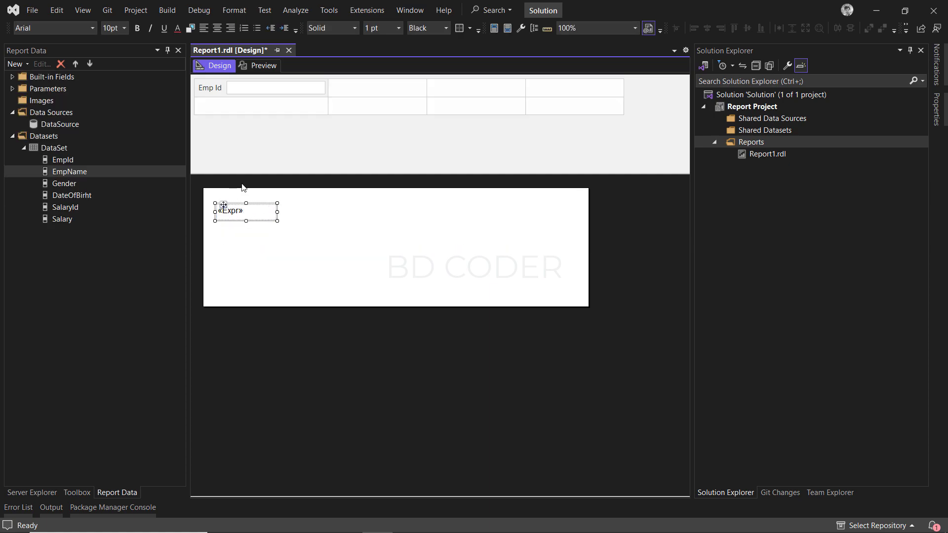
left_click(260, 67)
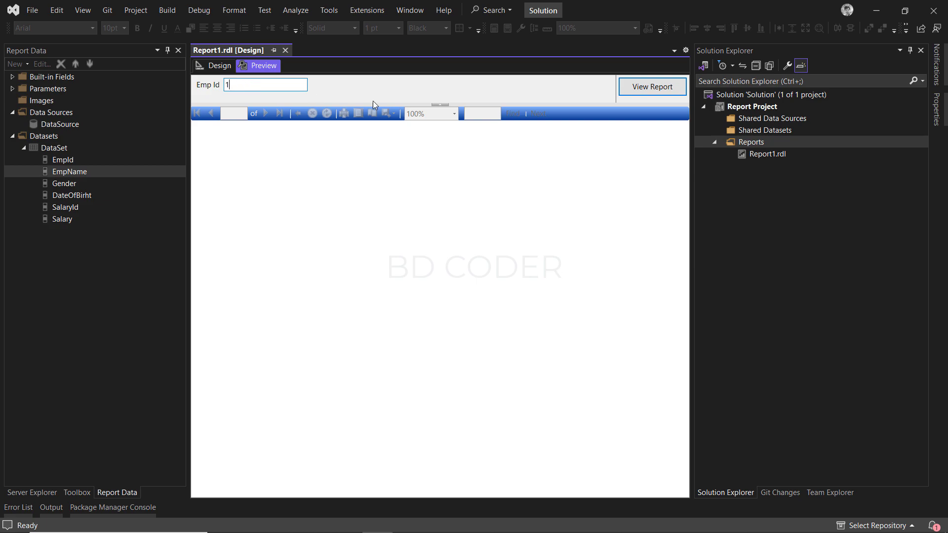
type("1")
left_click(651, 88)
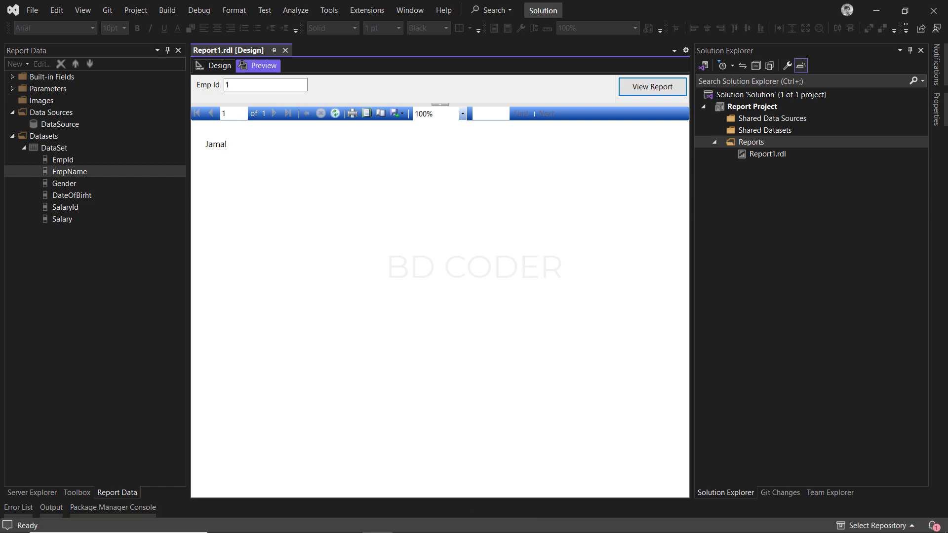
Compare the previewed employee name with the query result in SQL Server Management Studio, and return to the report's design view
left_click(532, 524)
left_click(218, 281)
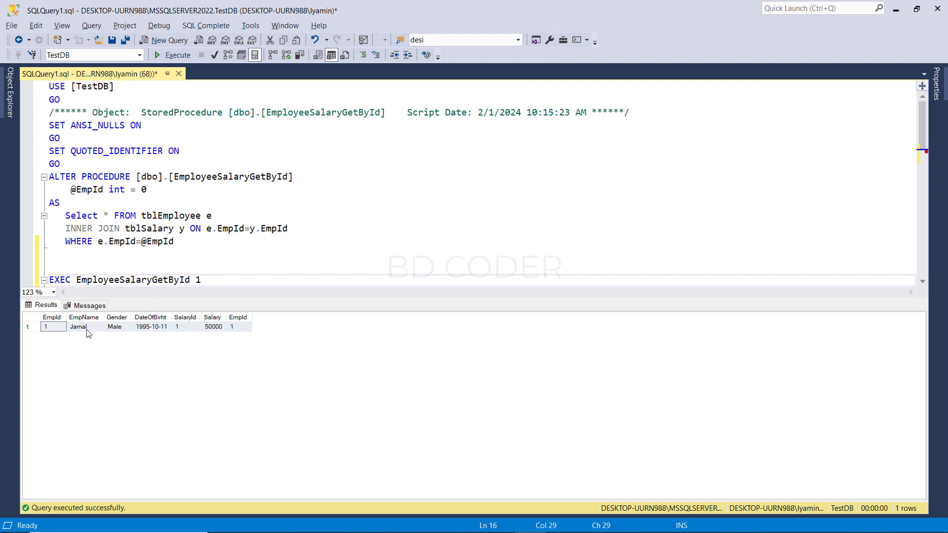
left_click(894, 10)
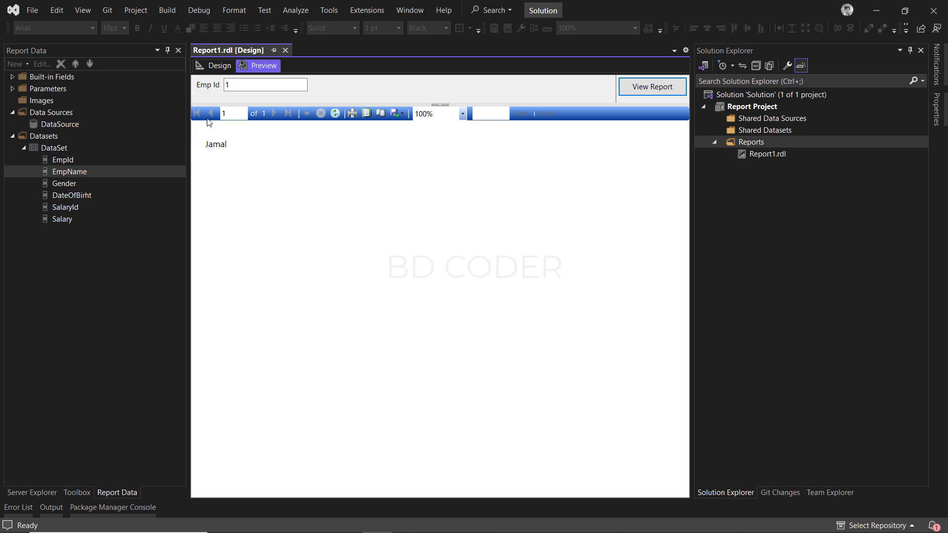
left_click(220, 66)
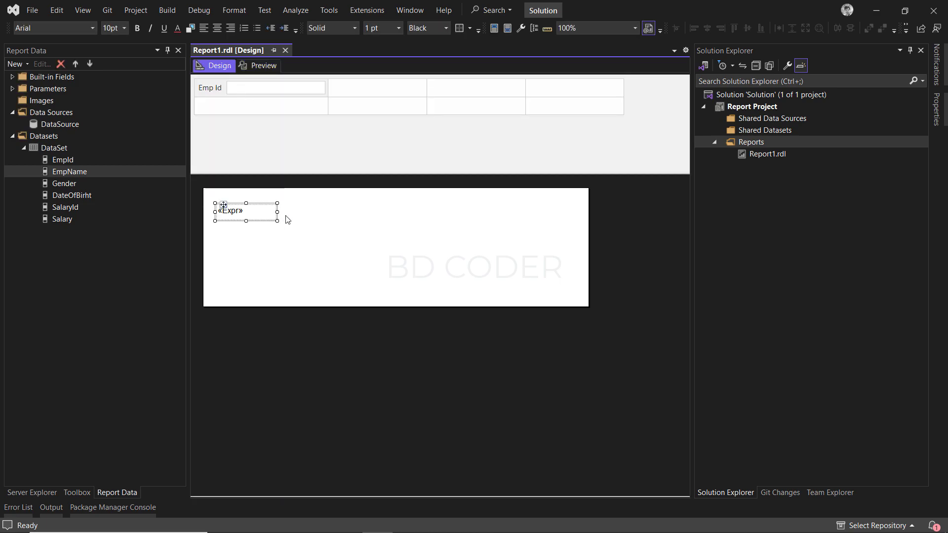
left_click(22, 148)
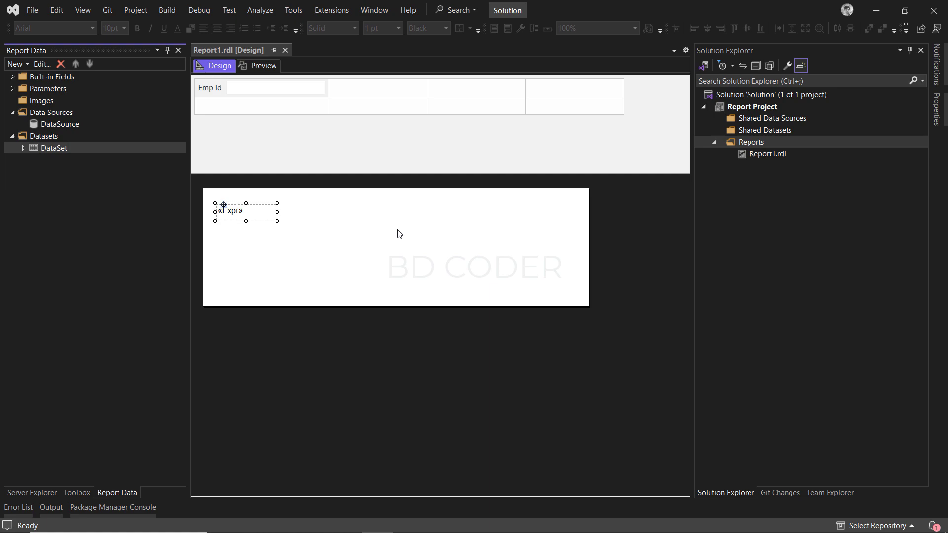
left_click(612, 216)
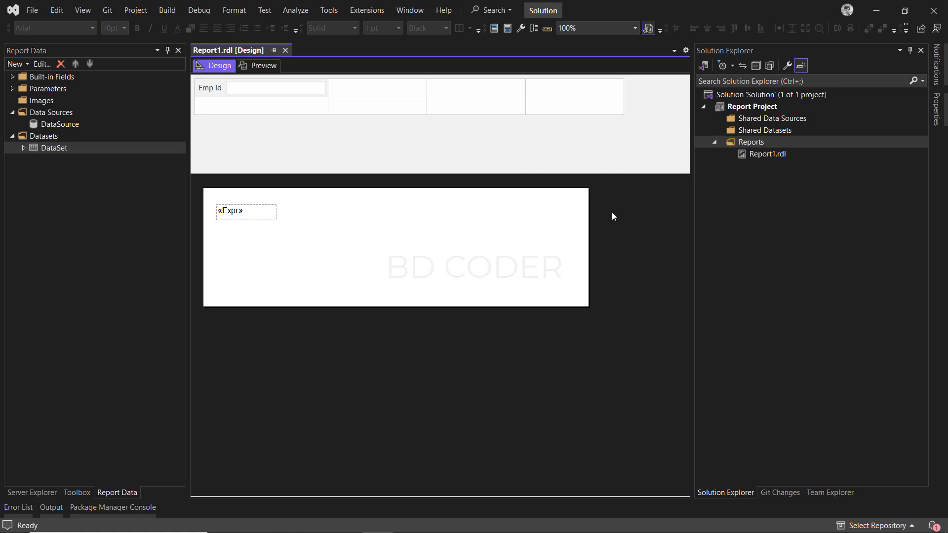